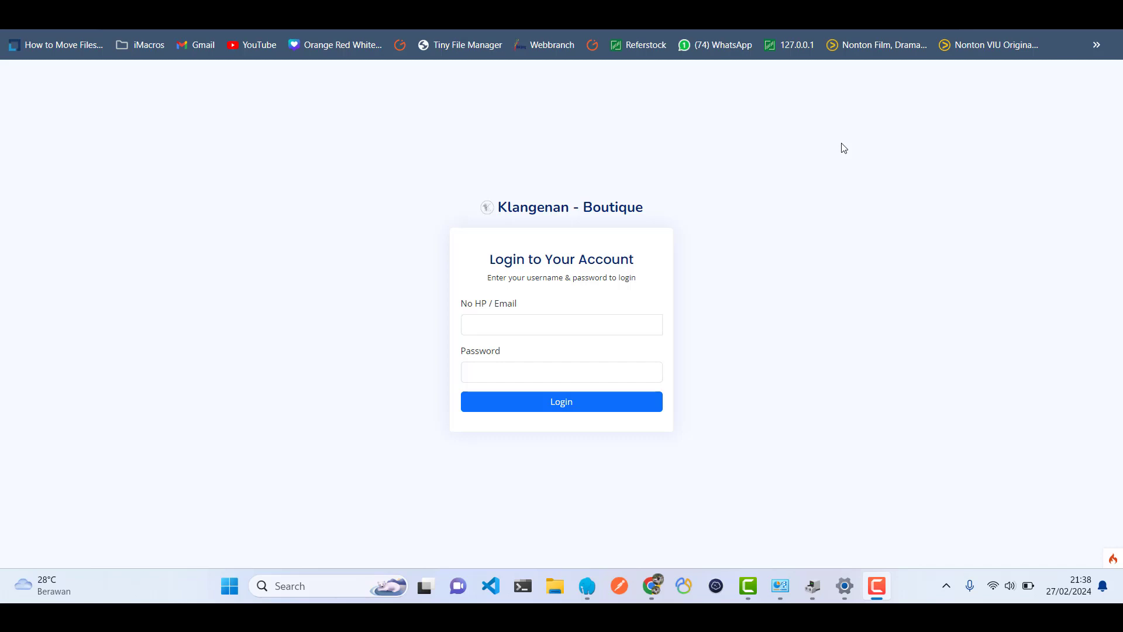
Log in to the boutique system with the operator's phone number and account password.
{"action": "left_click", "coordinate": [583, 319]}
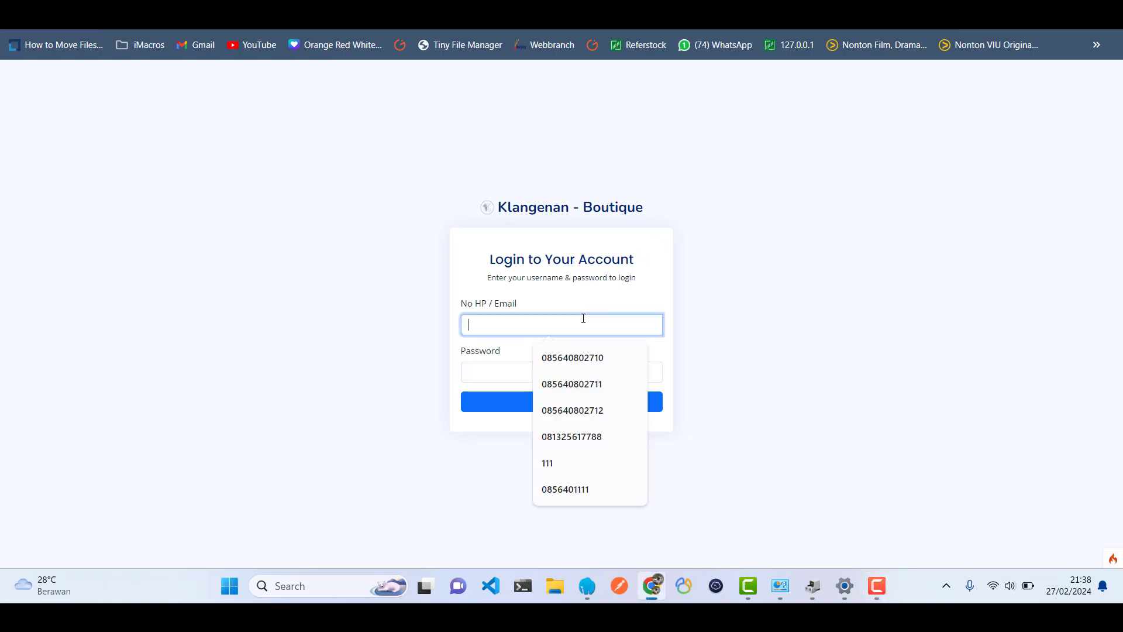
{"action": "left_click", "coordinate": [592, 386]}
{"action": "left_click", "coordinate": [569, 365]}
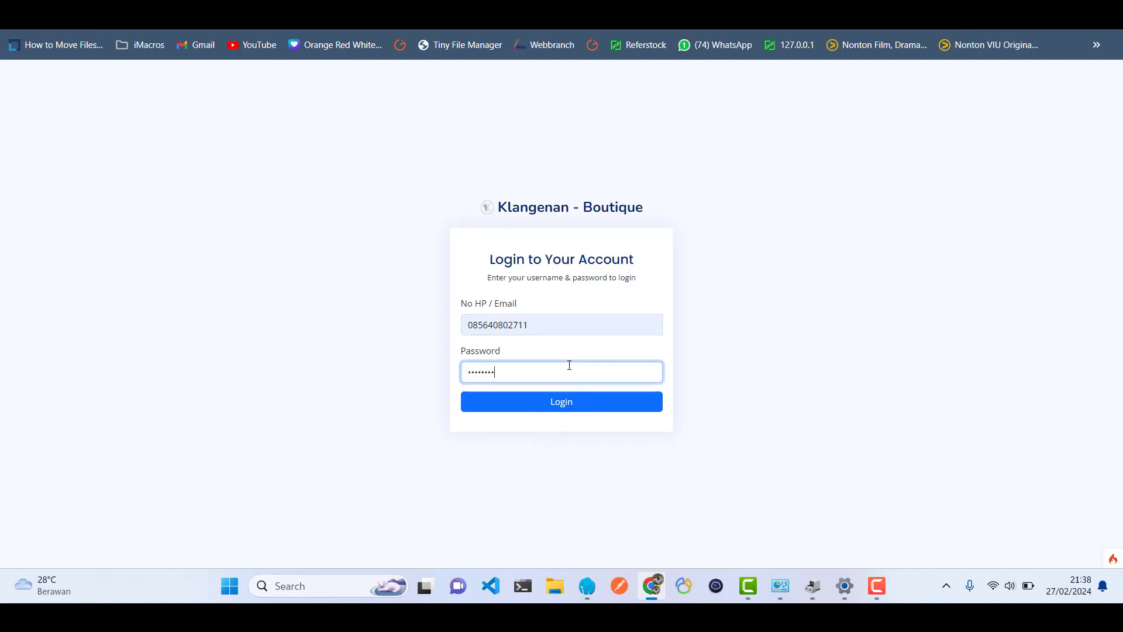
{"action": "left_click", "coordinate": [569, 408]}
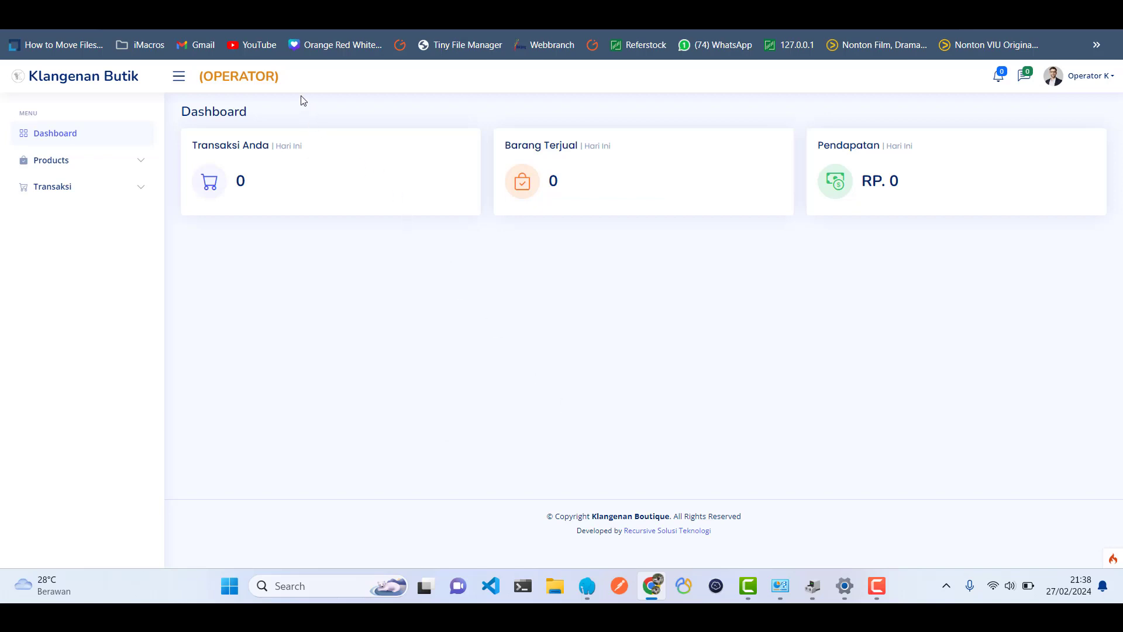
{"action": "left_click_drag", "start_coordinate": [295, 85], "coordinate": [199, 91]}
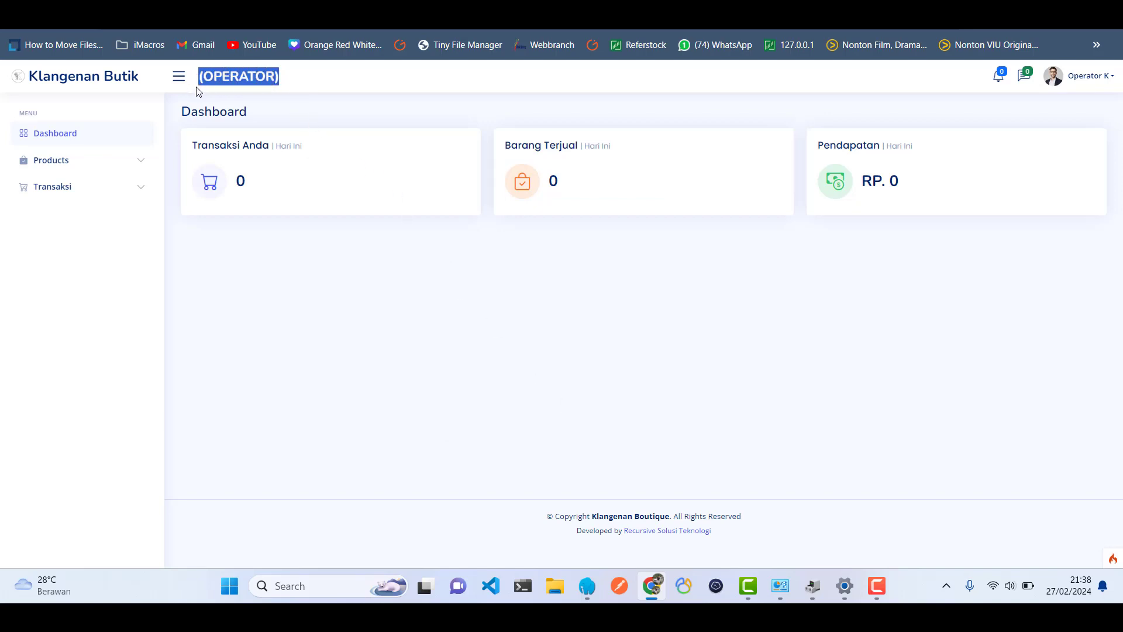
{"action": "double_click", "coordinate": [237, 76]}
{"action": "left_click", "coordinate": [237, 76]}
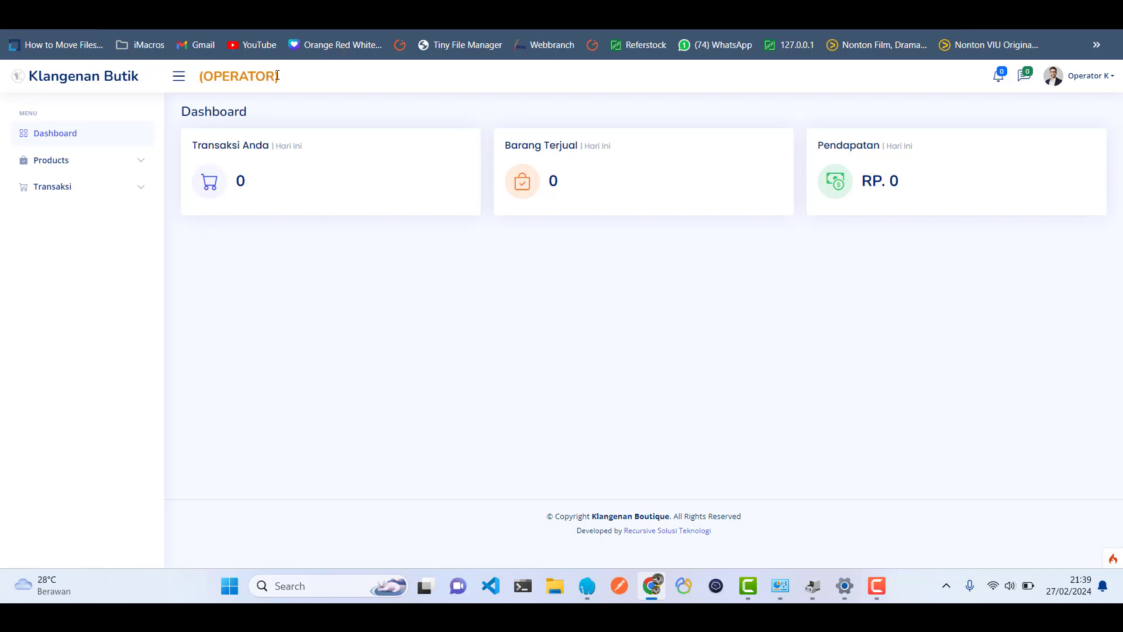
{"action": "double_click", "coordinate": [261, 76]}
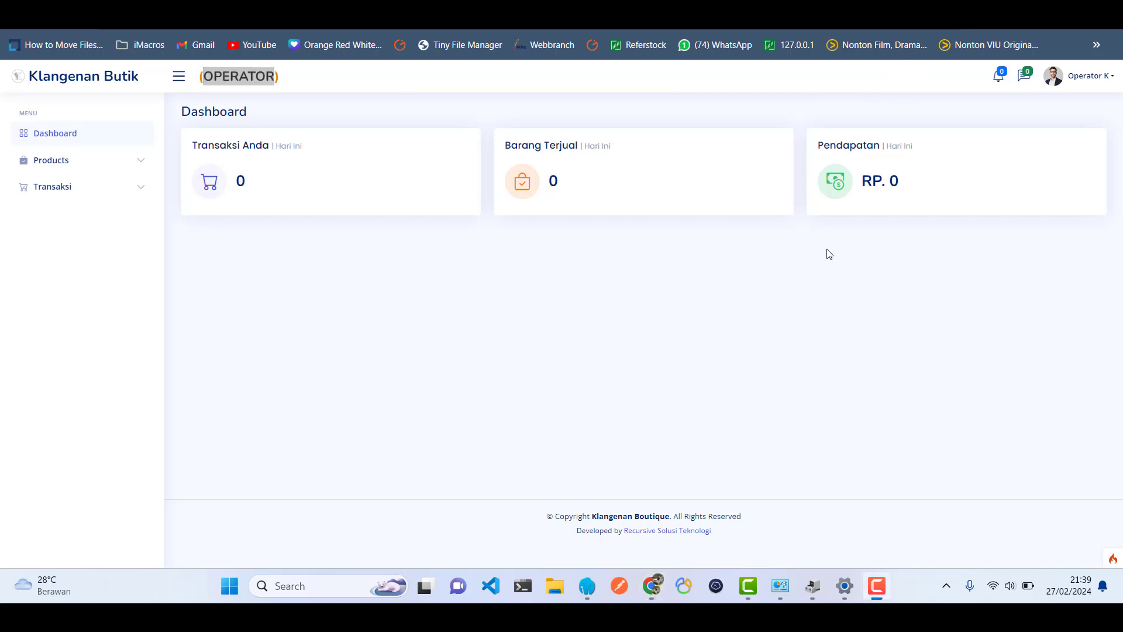
Open the operator's own profile page and examine the email and phone number listed there.
{"action": "left_click", "coordinate": [1092, 80]}
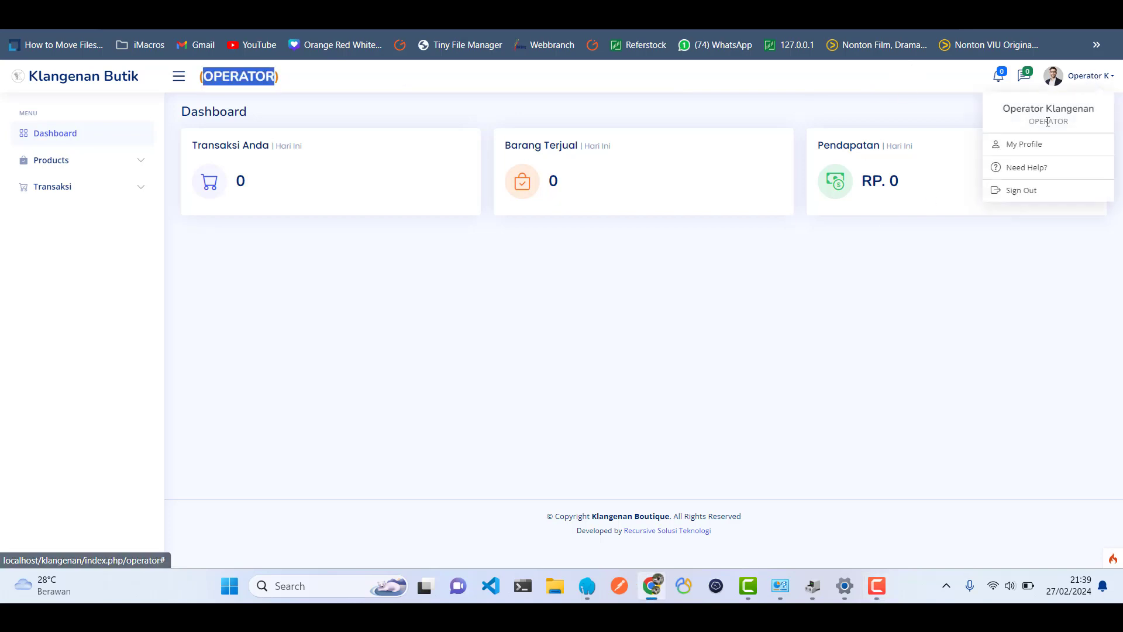
{"action": "left_click", "coordinate": [1039, 151]}
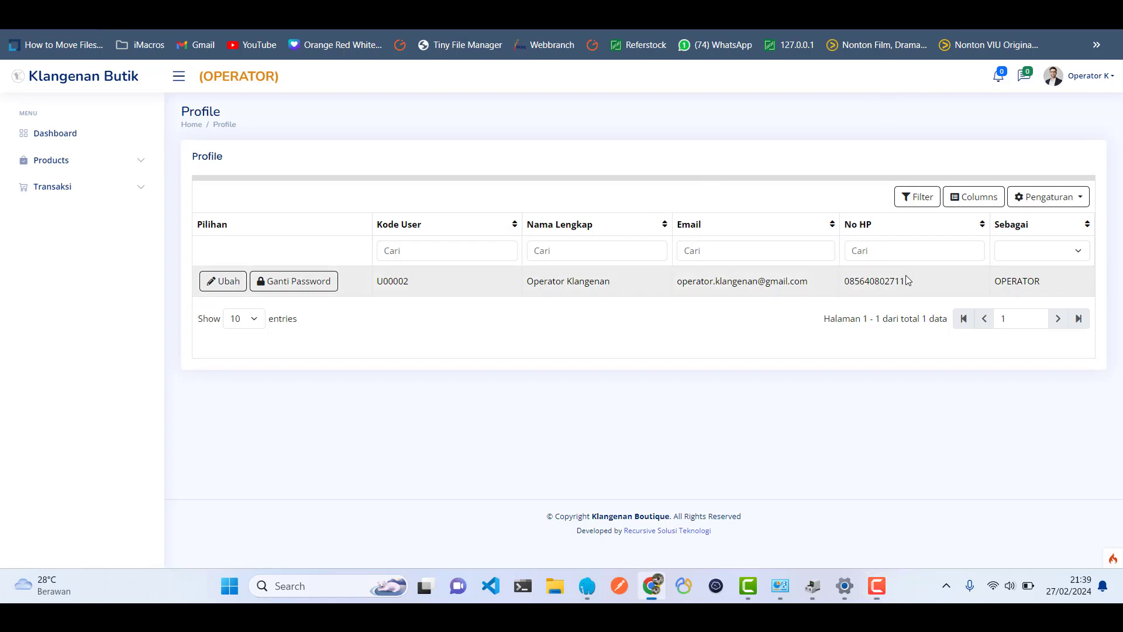
{"action": "left_click_drag", "start_coordinate": [906, 281], "coordinate": [684, 308]}
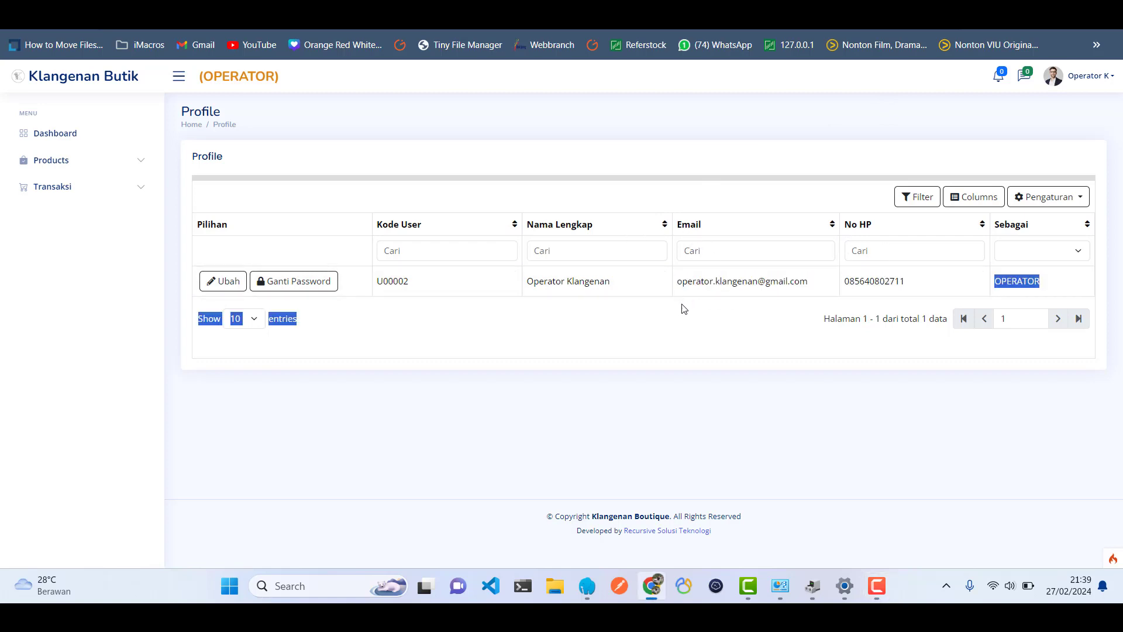
{"action": "left_click", "coordinate": [702, 350]}
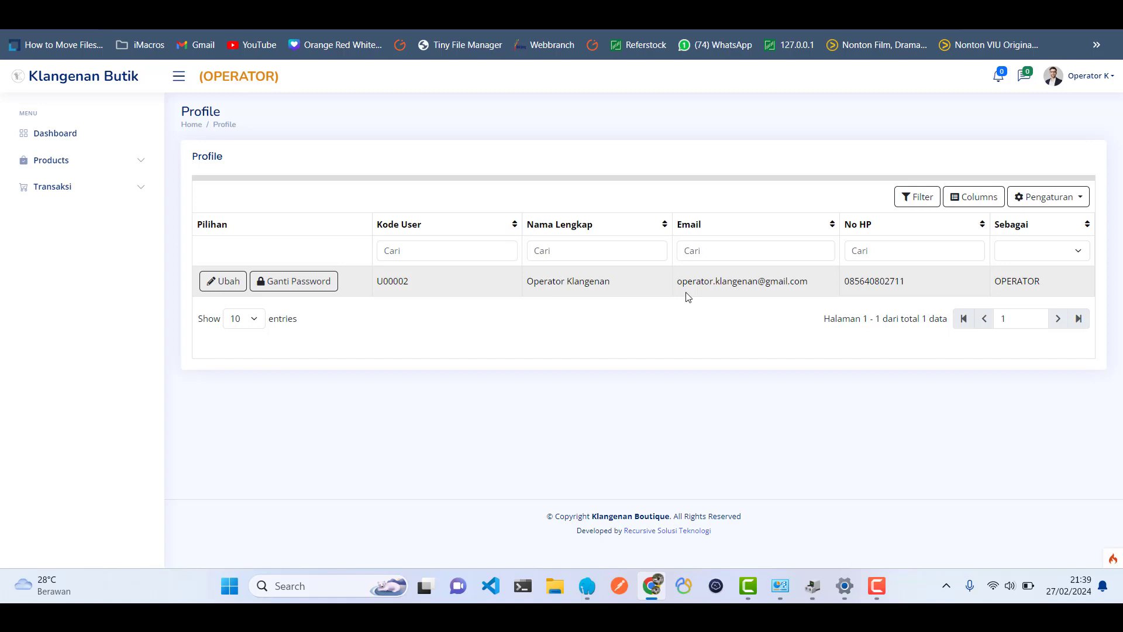
{"action": "left_click_drag", "start_coordinate": [676, 281], "coordinate": [817, 274]}
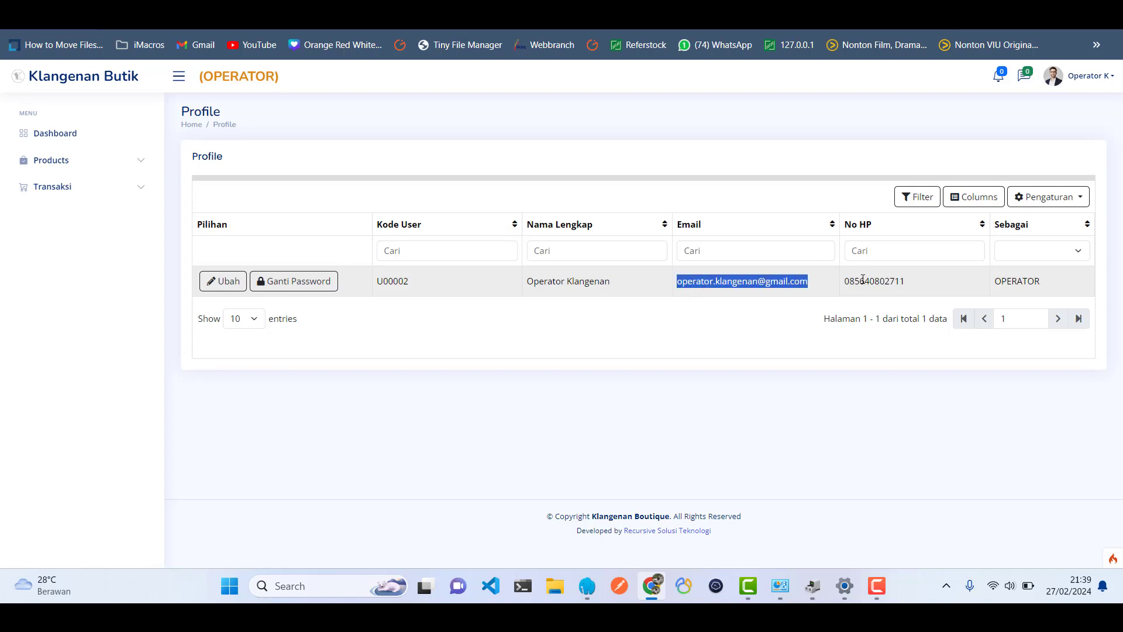
View the change-password form and the profile edit form, closing each without saving.
{"action": "left_click", "coordinate": [331, 286]}
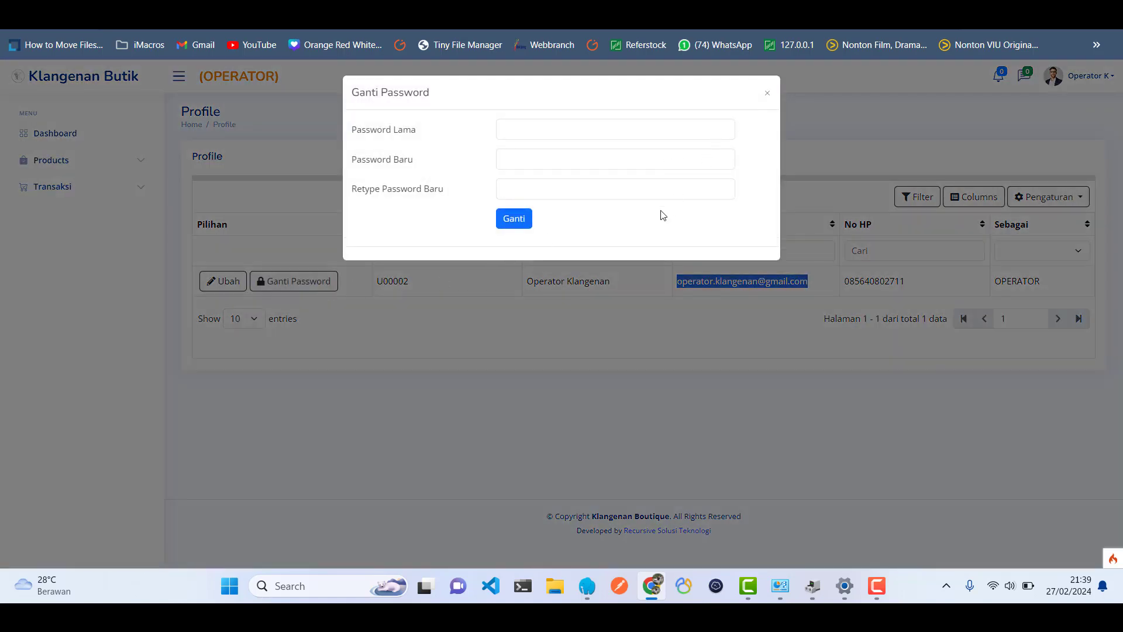
{"action": "left_click", "coordinate": [573, 319]}
{"action": "left_click", "coordinate": [206, 286]}
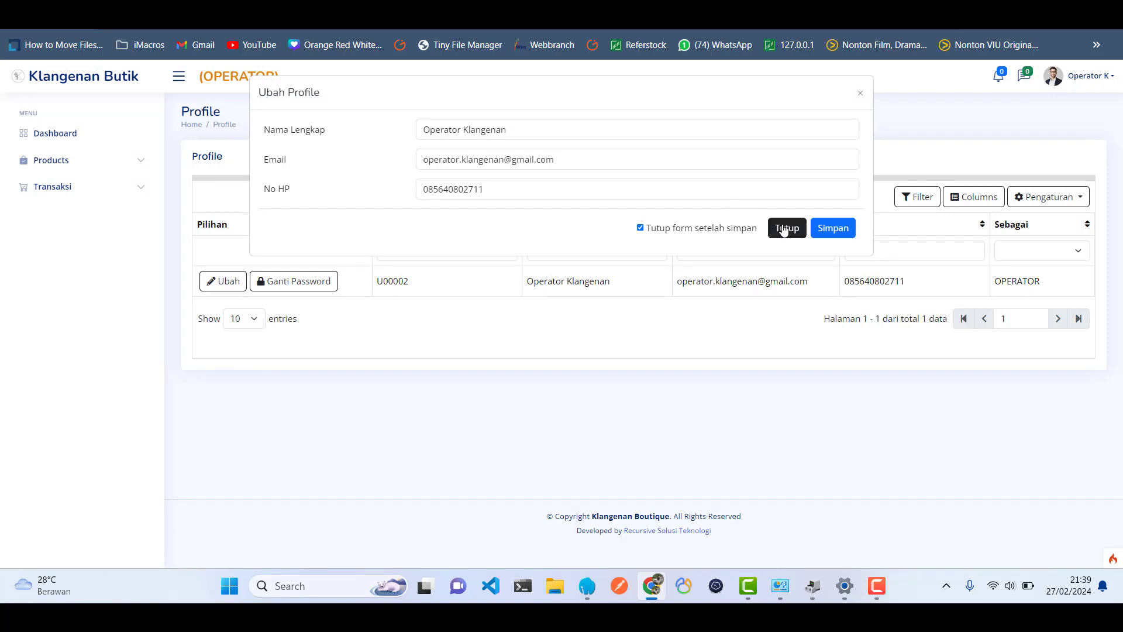
{"action": "left_click", "coordinate": [784, 229]}
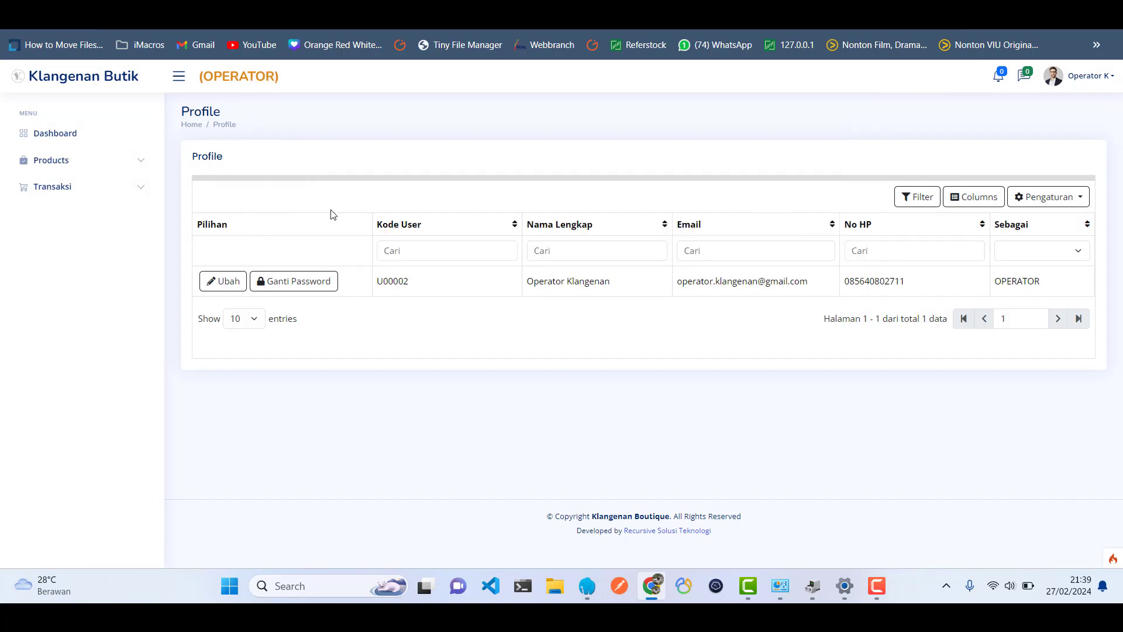
Return to the dashboard and review today's cards for transactions, items sold and revenue.
{"action": "left_click", "coordinate": [95, 132]}
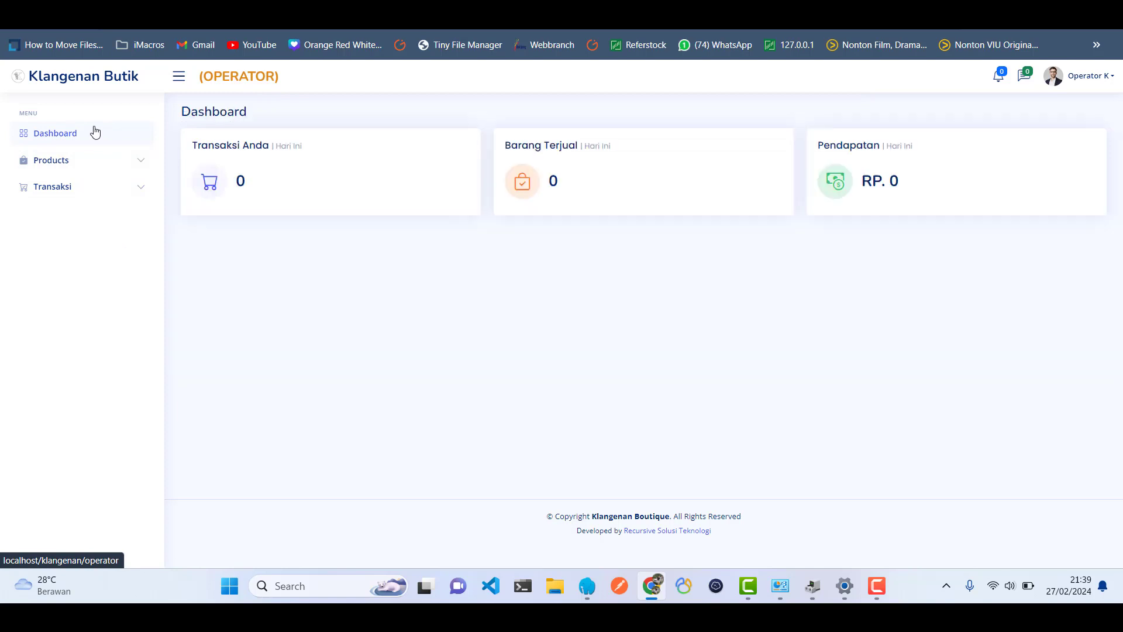
{"action": "left_click", "coordinate": [843, 94]}
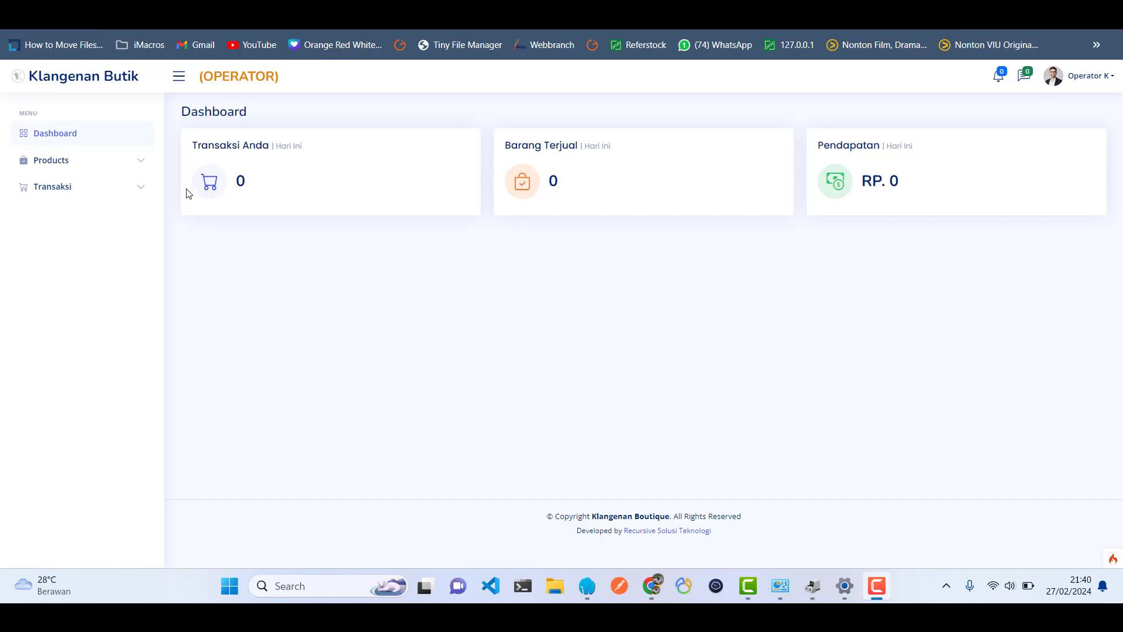
Go to the product supplier page, view the blank form for adding a supplier, and close it without saving.
{"action": "left_click", "coordinate": [135, 163]}
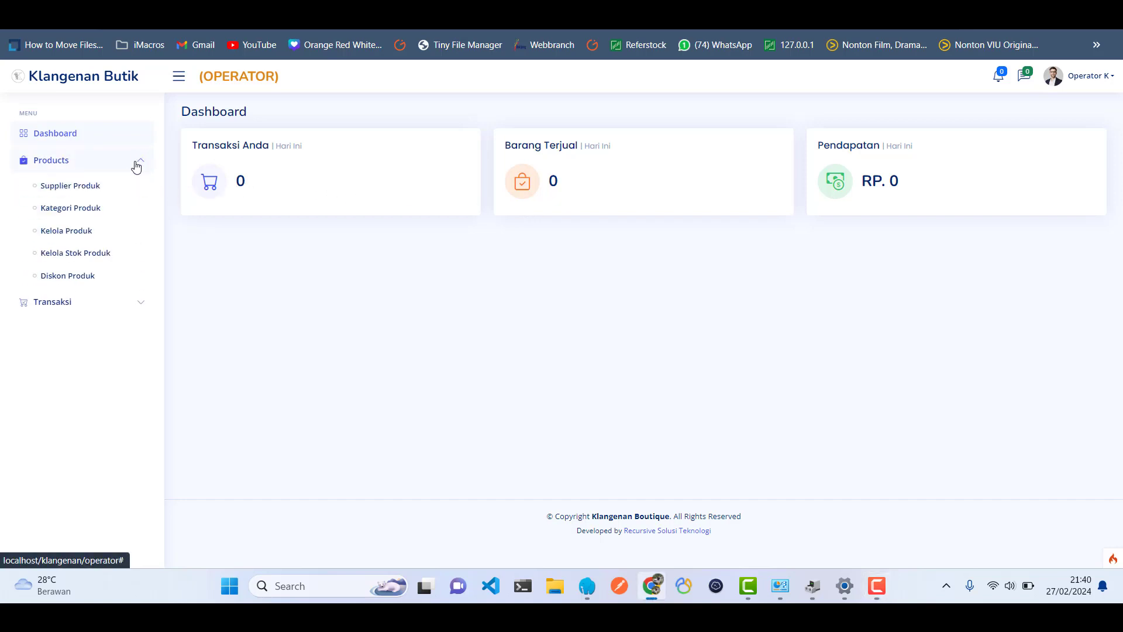
{"action": "left_click", "coordinate": [79, 192]}
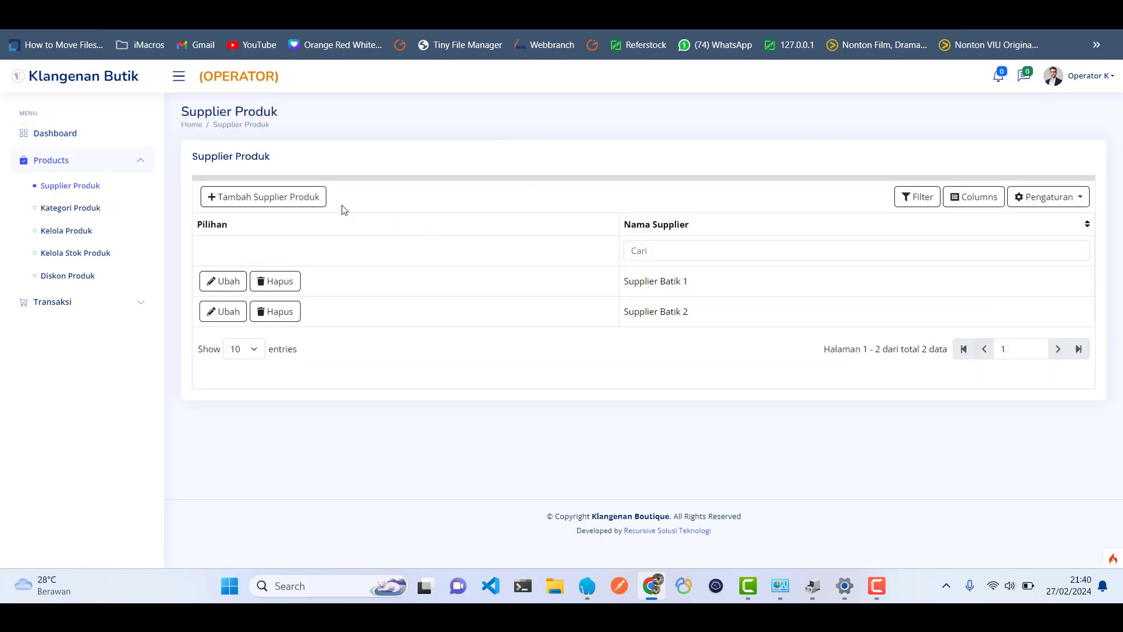
{"action": "left_click", "coordinate": [316, 210]}
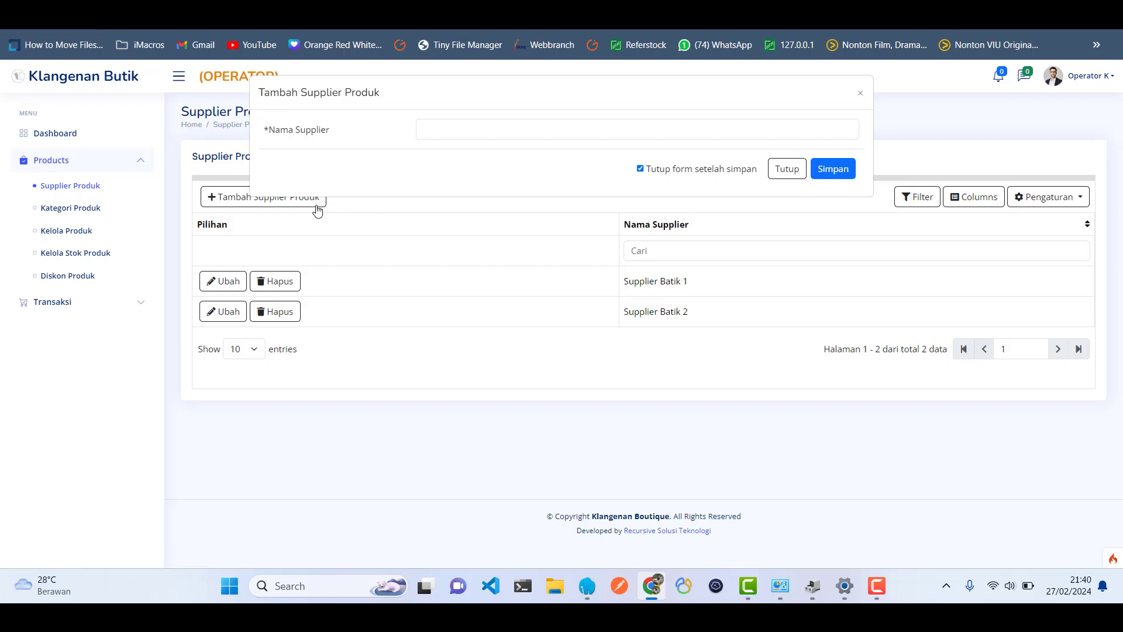
{"action": "left_click", "coordinate": [476, 131]}
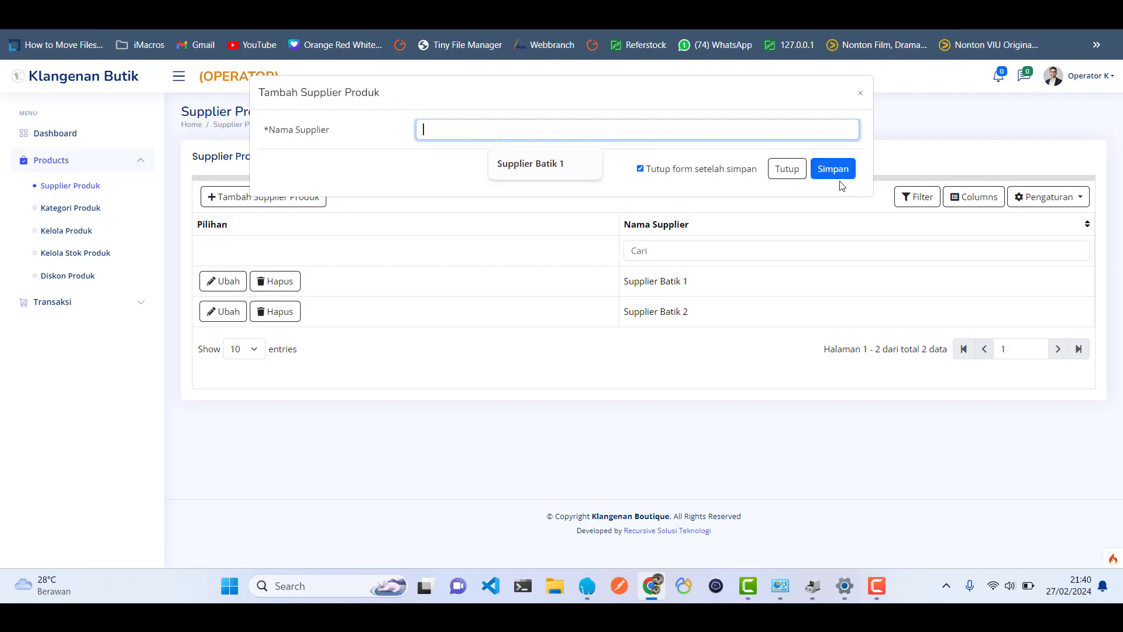
{"action": "left_click", "coordinate": [787, 170]}
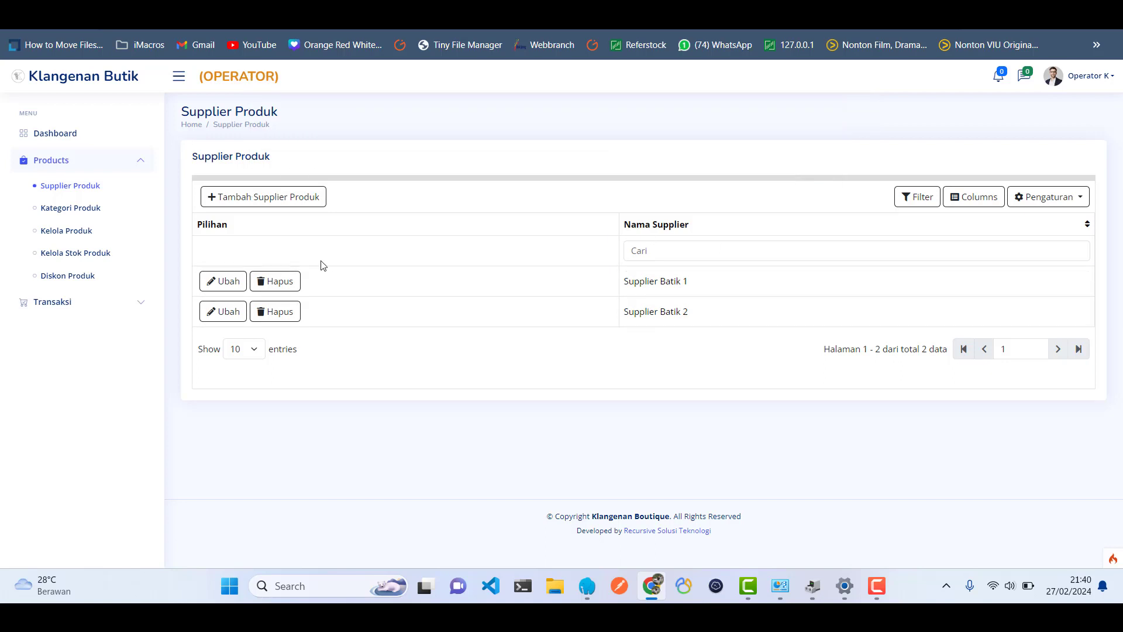
View the edit form for Supplier Batik 1 and close it without saving.
{"action": "left_click", "coordinate": [222, 284]}
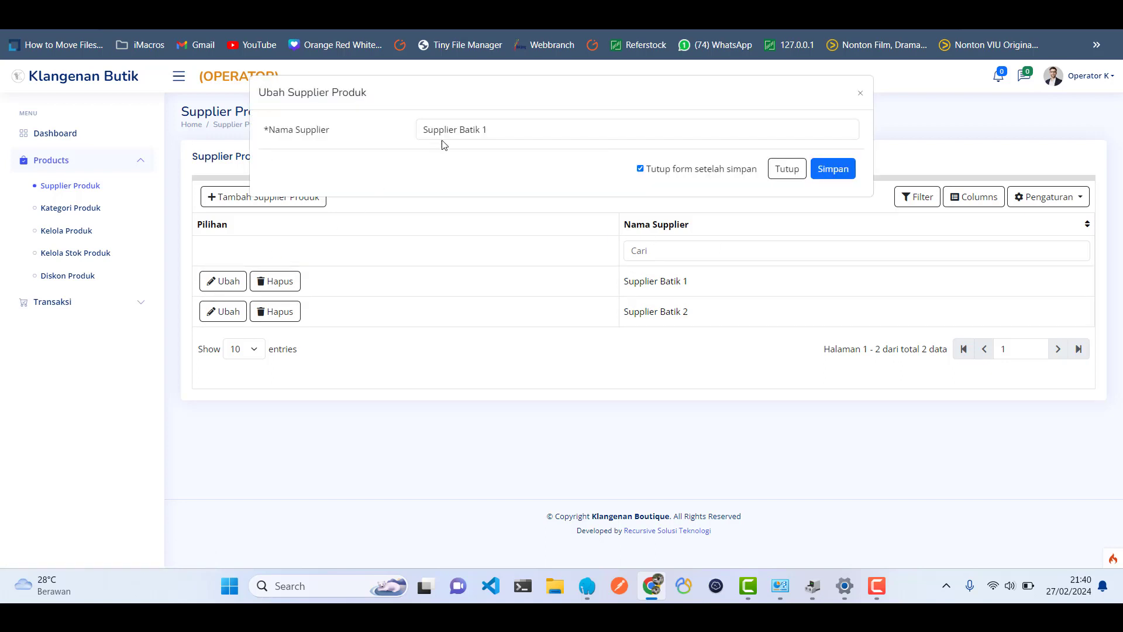
{"action": "left_click", "coordinate": [494, 133]}
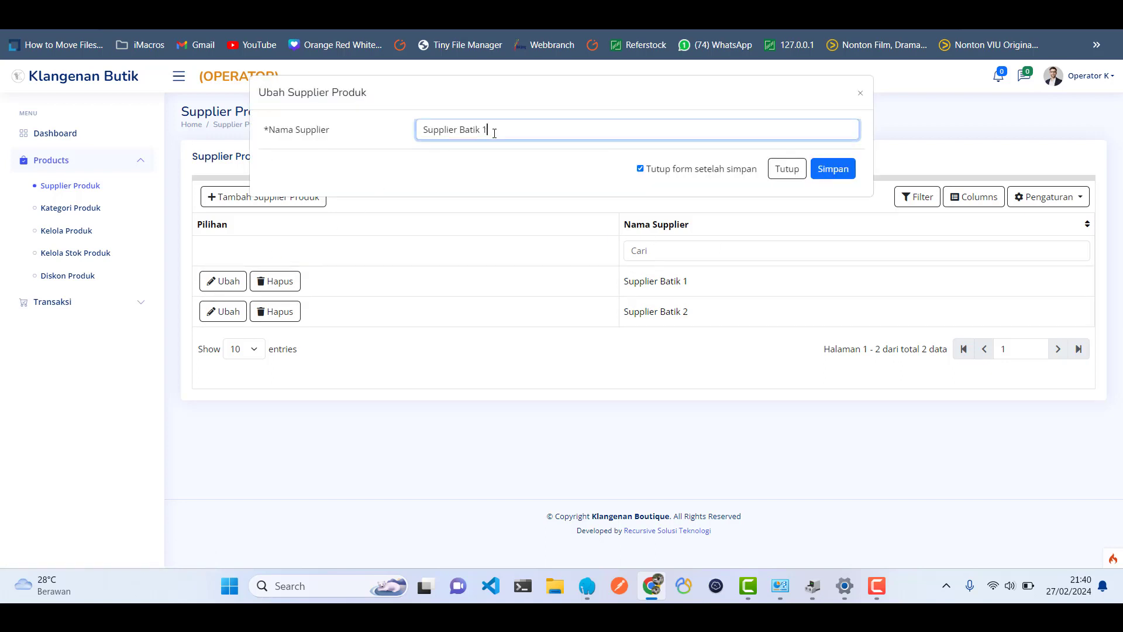
{"action": "left_click", "coordinate": [784, 173]}
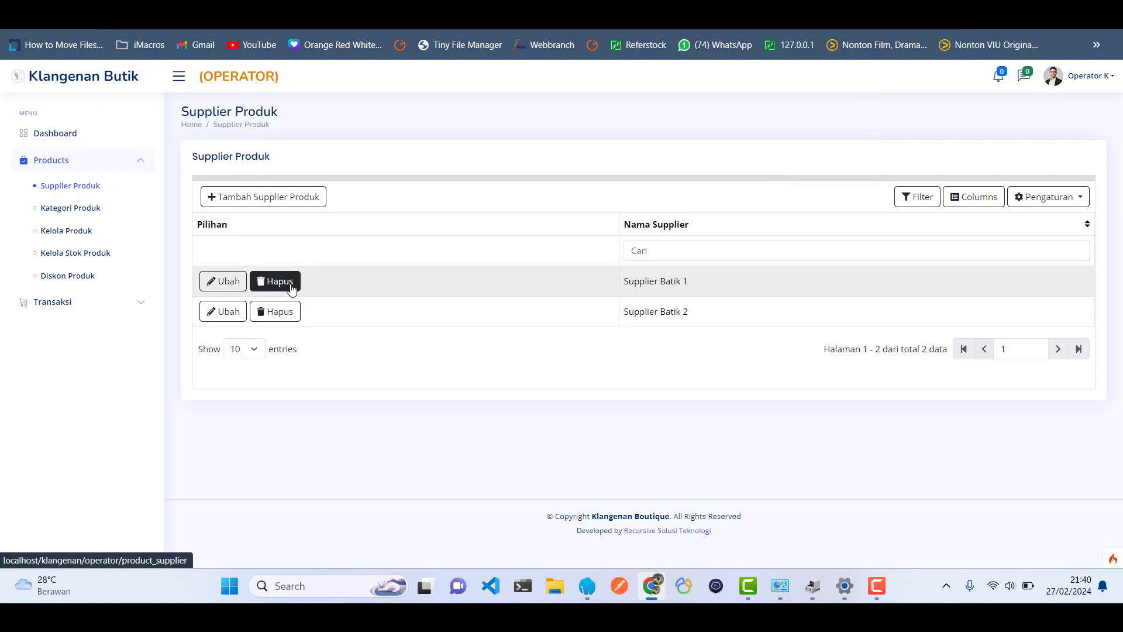
Search the supplier names for "Supplier 2" and clear the search to restore the full list.
{"action": "left_click", "coordinate": [654, 249]}
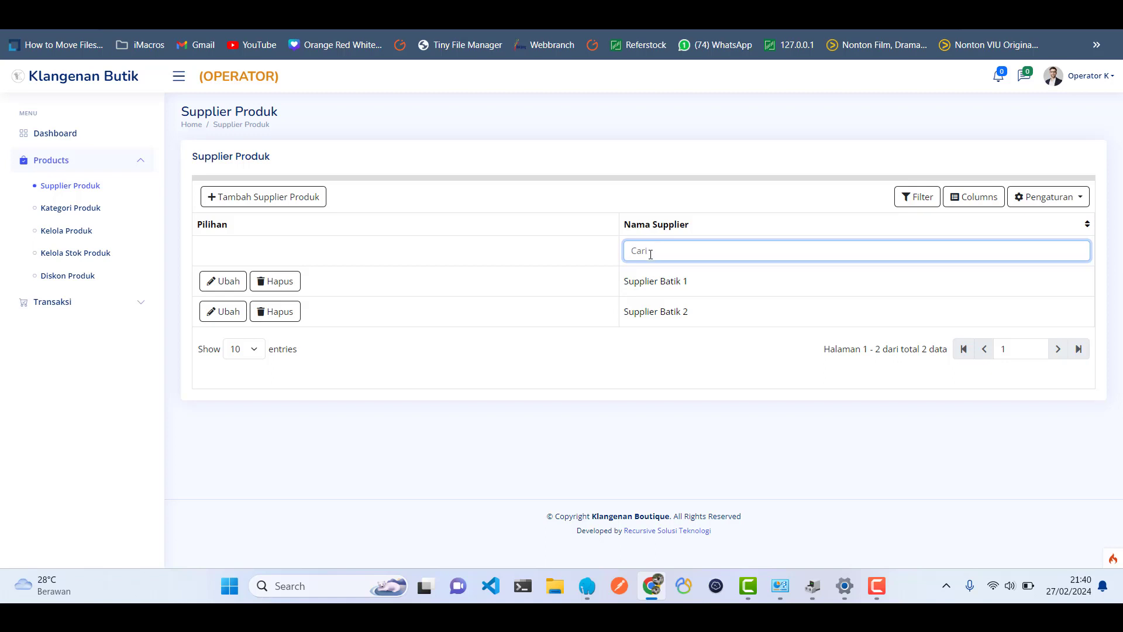
{"action": "type", "text": "Sup"}
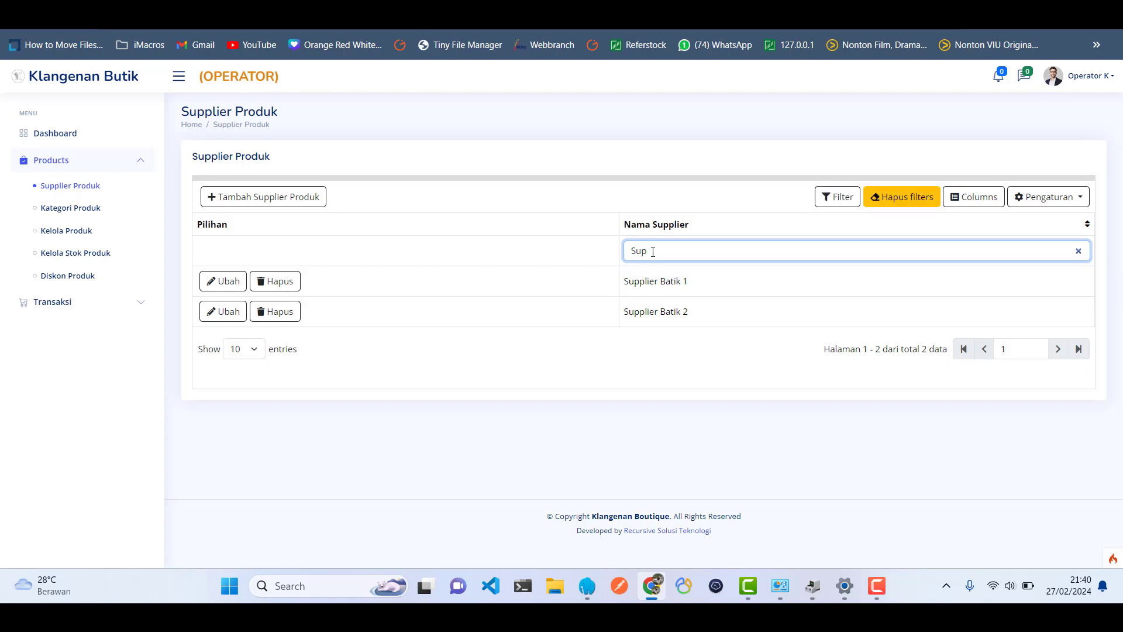
{"action": "type", "text": "plier 2"}
{"action": "key", "text": "ctrl+a"}
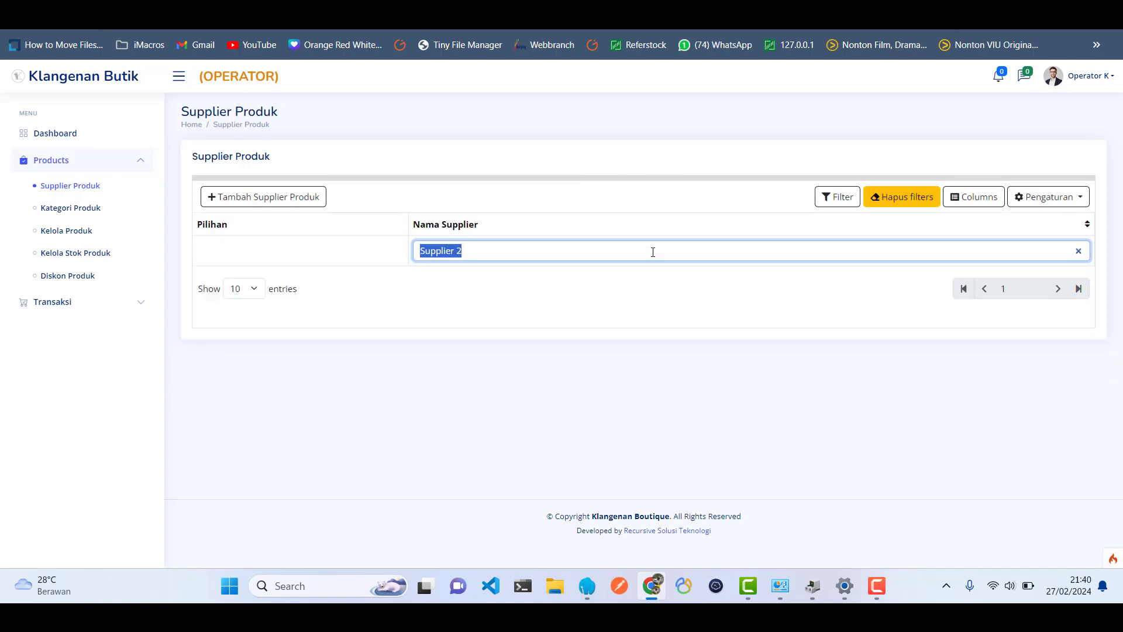
{"action": "key", "text": "BackSpace"}
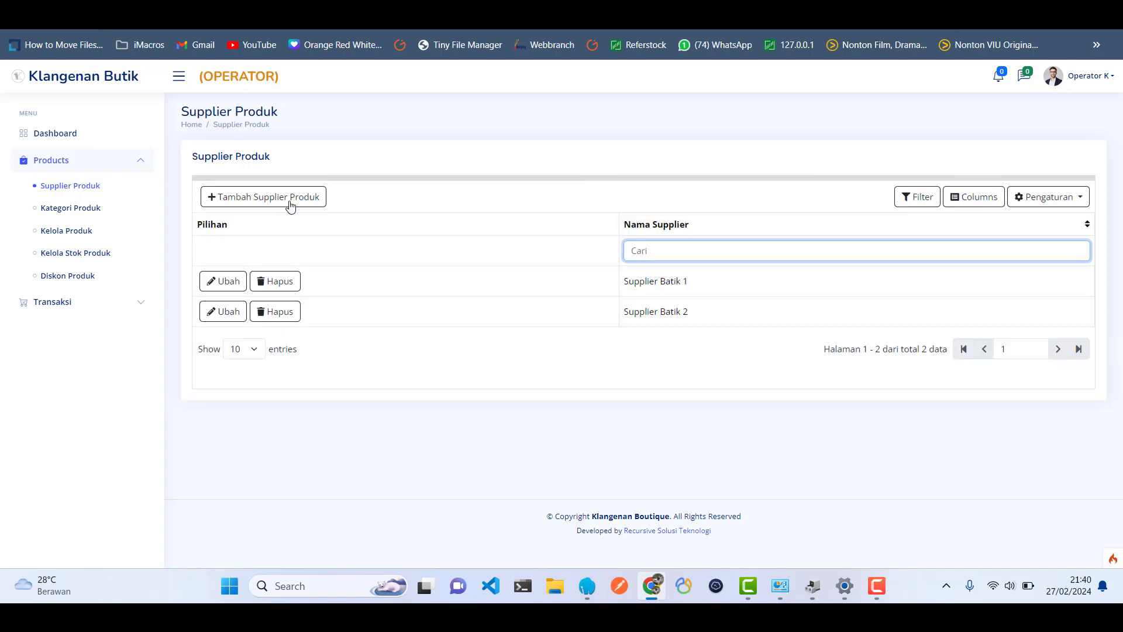
Open the product category page and examine its category list and name search.
{"action": "left_click", "coordinate": [88, 215]}
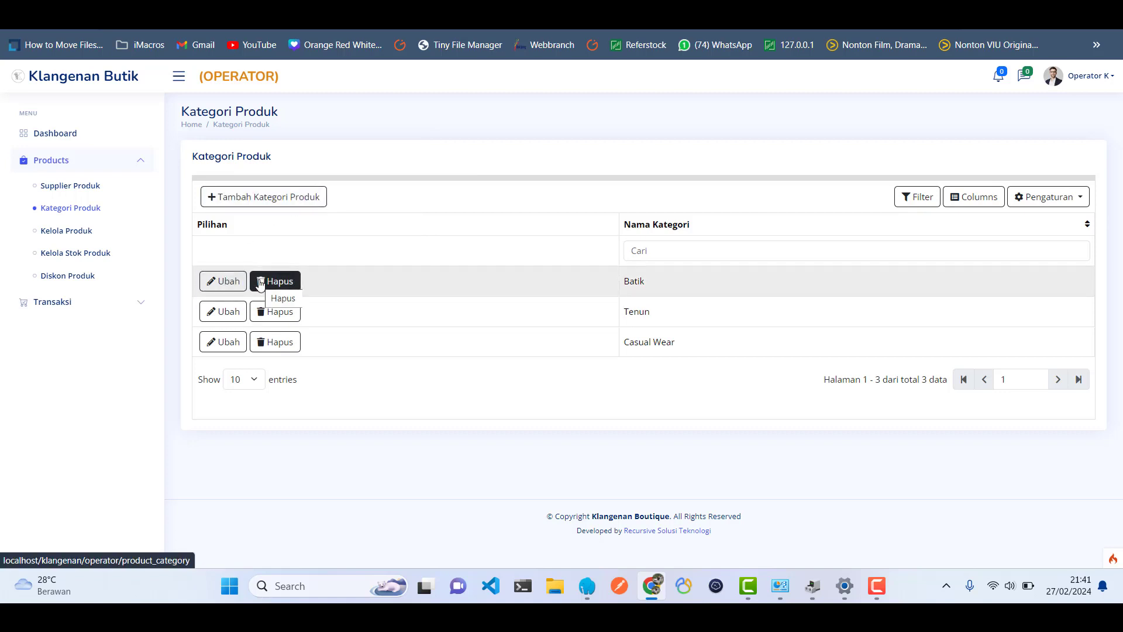
{"action": "left_click", "coordinate": [668, 249]}
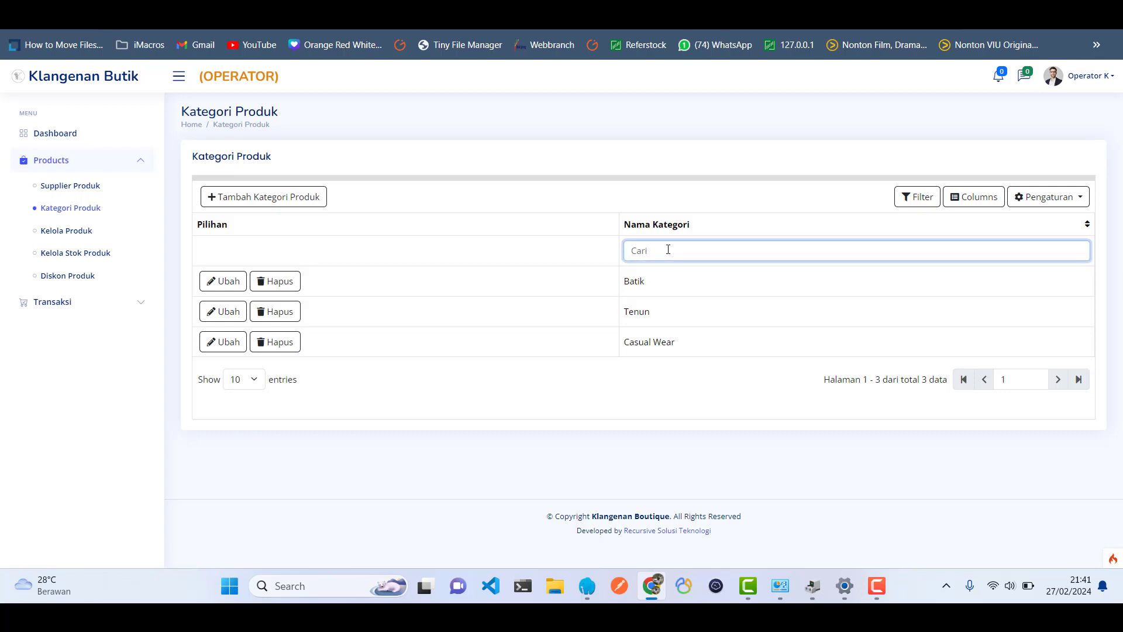
{"action": "left_click", "coordinate": [573, 216]}
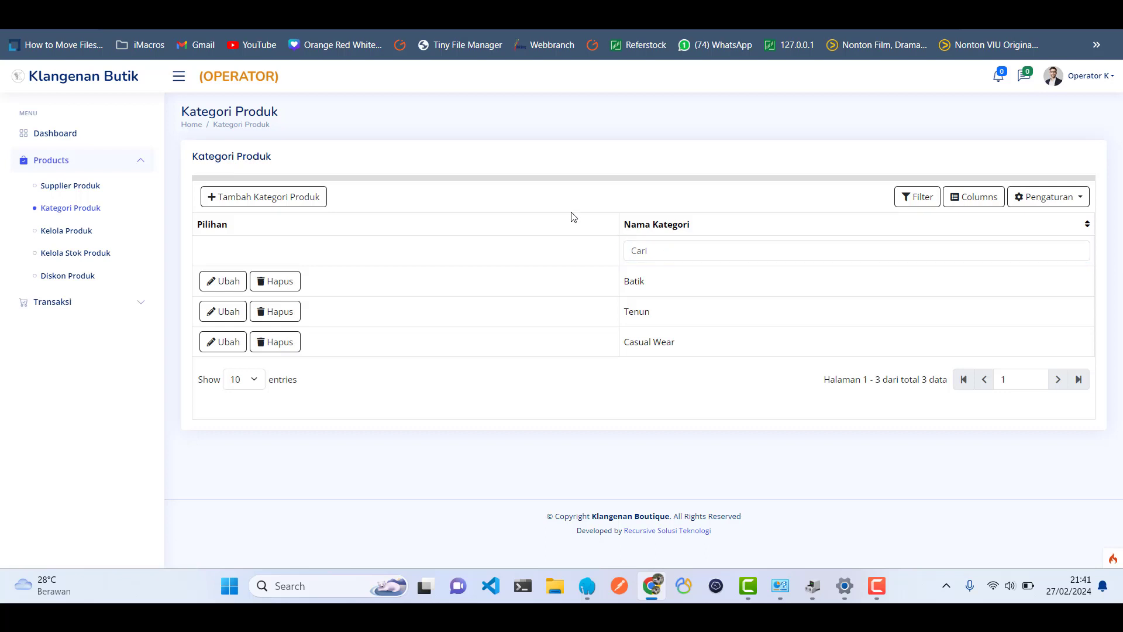
View the delete confirmations for the Batik and Tenun categories, cancelling each one.
{"action": "left_click", "coordinate": [290, 287]}
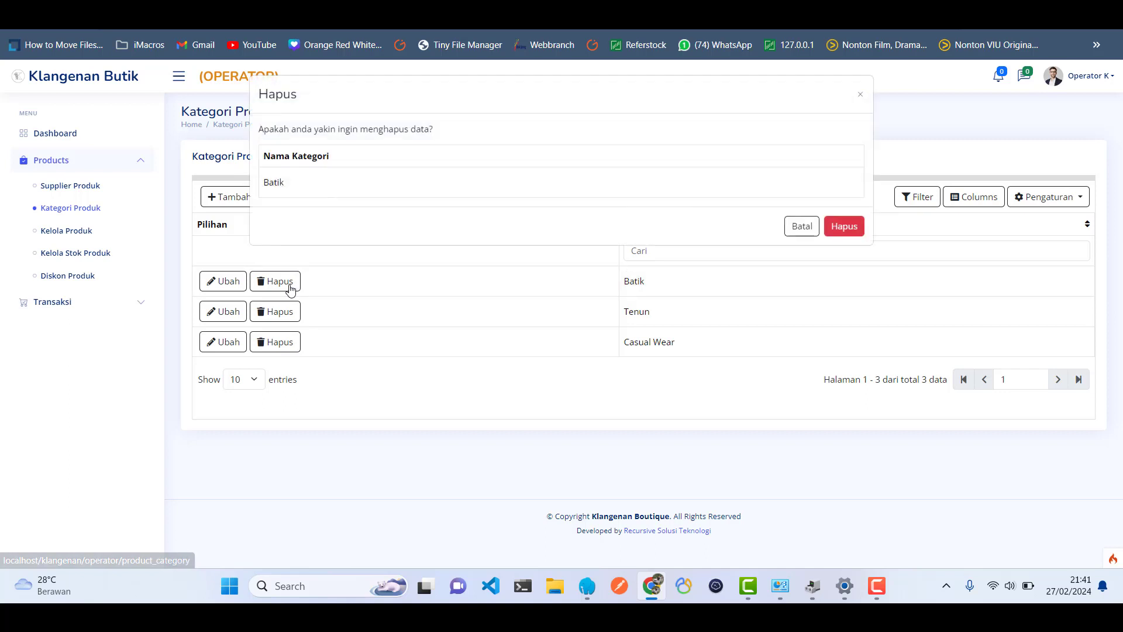
{"action": "left_click", "coordinate": [804, 232]}
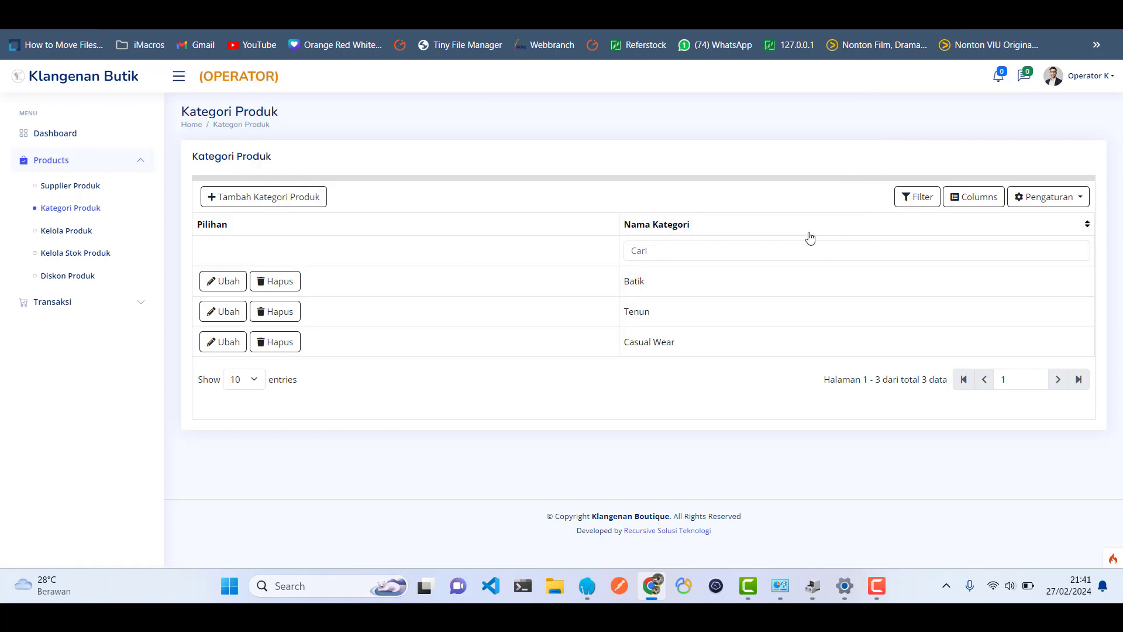
{"action": "left_click", "coordinate": [289, 311]}
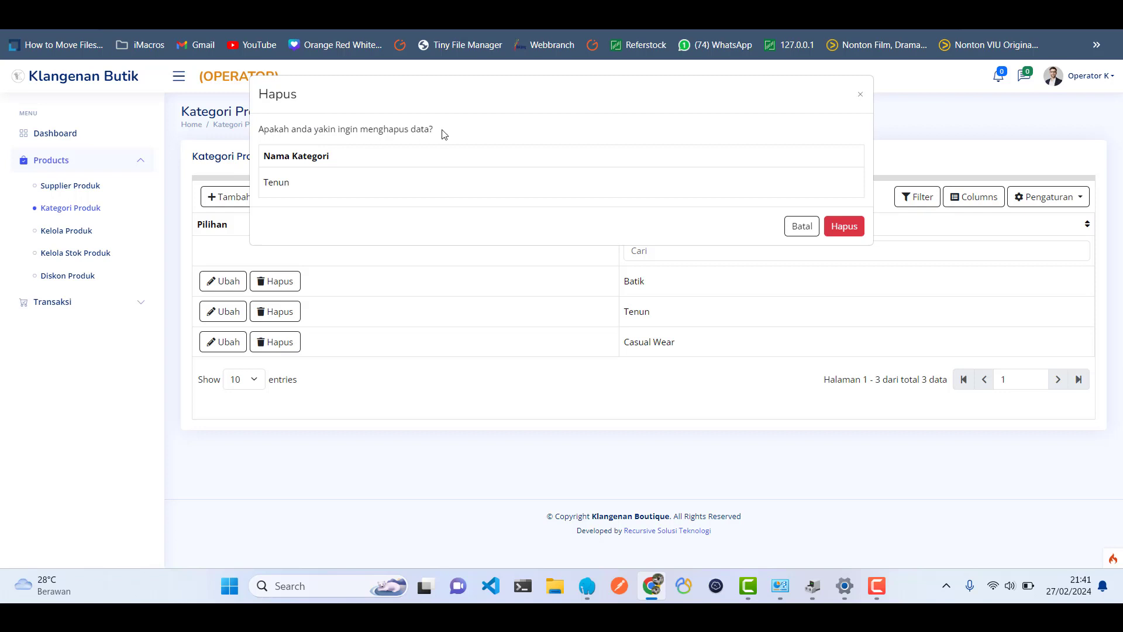
{"action": "left_click", "coordinate": [794, 228]}
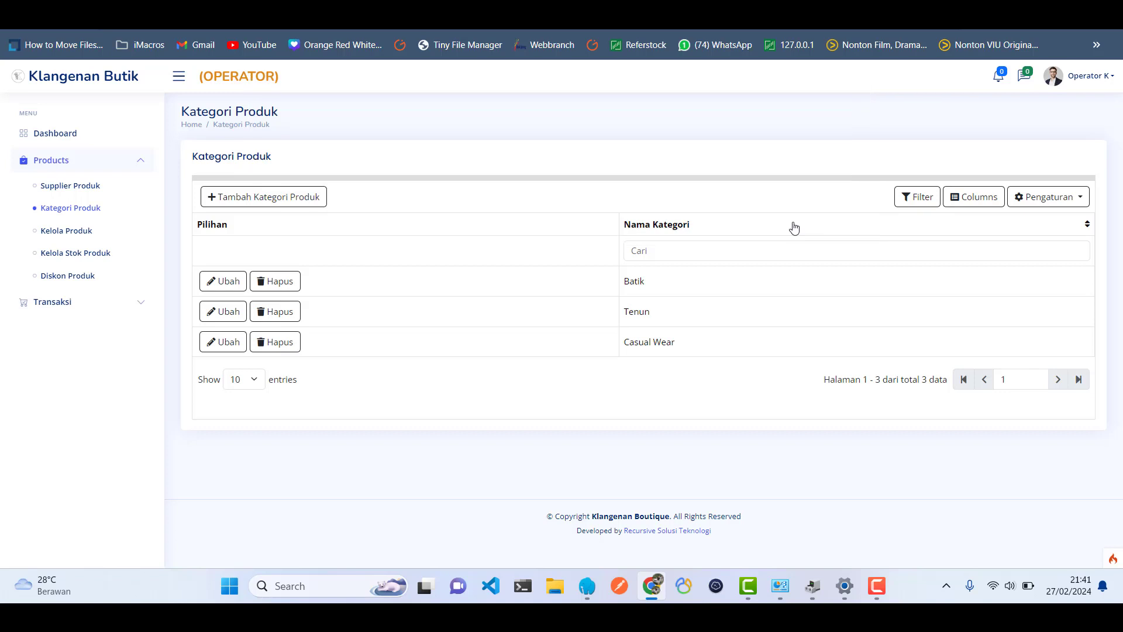
Open product management, start adding a product, and view the product photo file chooser before cancelling it.
{"action": "left_click", "coordinate": [64, 236]}
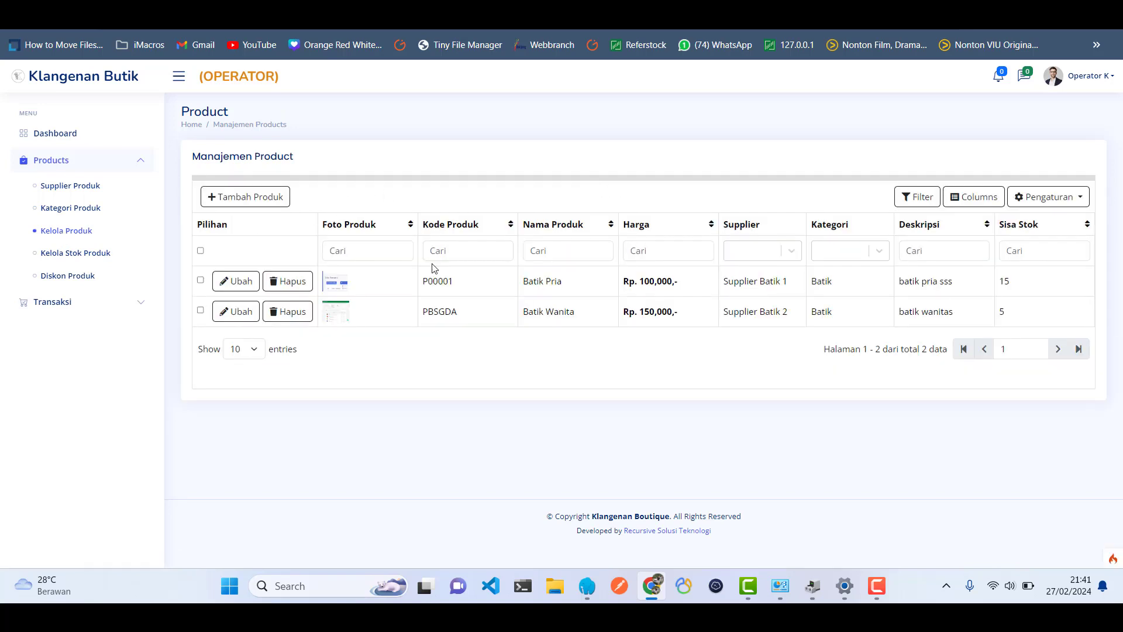
{"action": "left_click", "coordinate": [252, 204]}
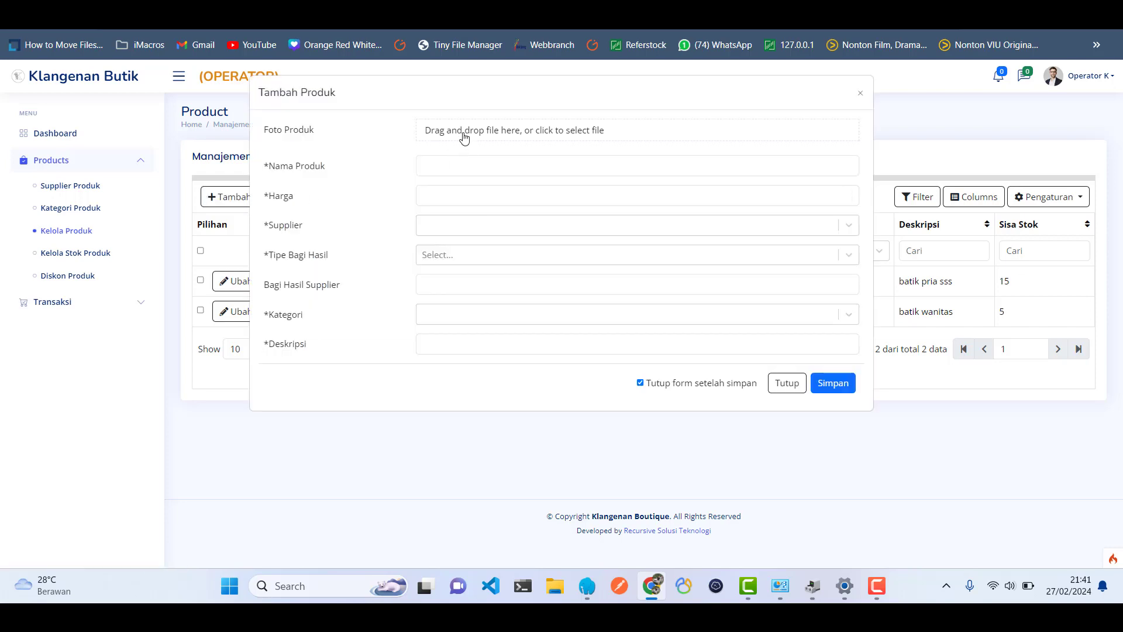
{"action": "left_click", "coordinate": [467, 138]}
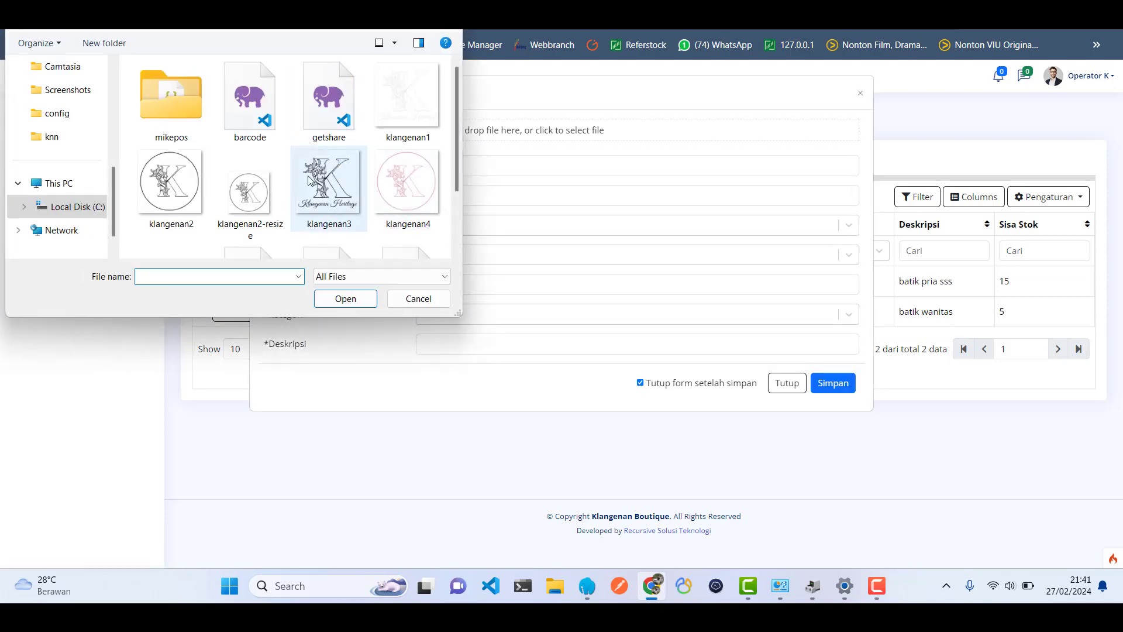
{"action": "left_click", "coordinate": [417, 299]}
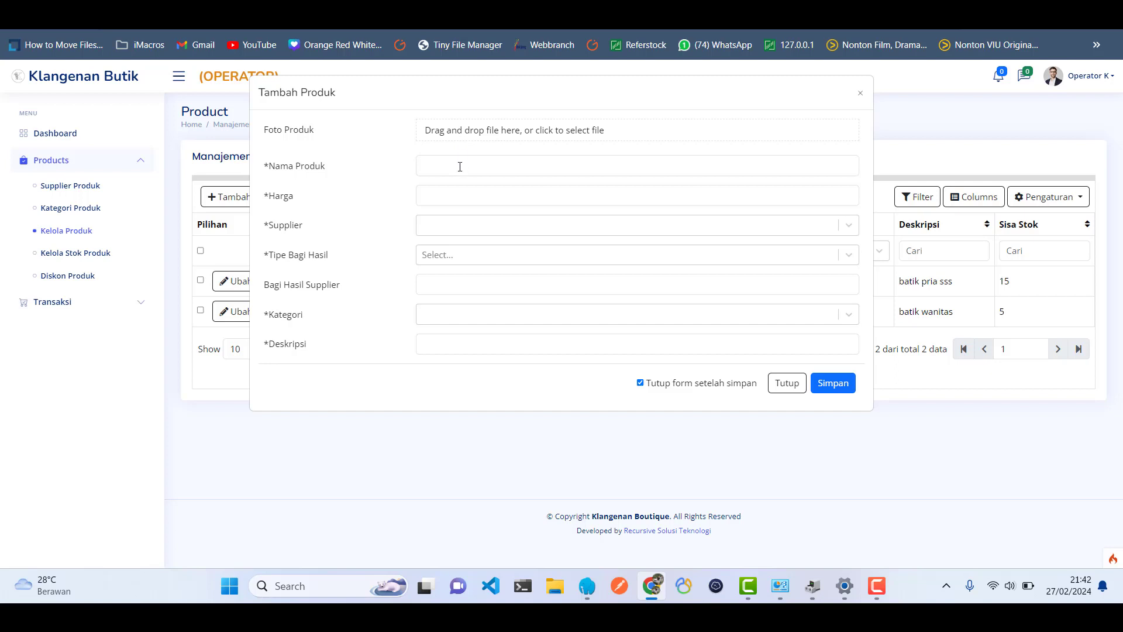
Examine the new product form's name and price fields and its supplier and category options without choosing any.
{"action": "left_click", "coordinate": [459, 166]}
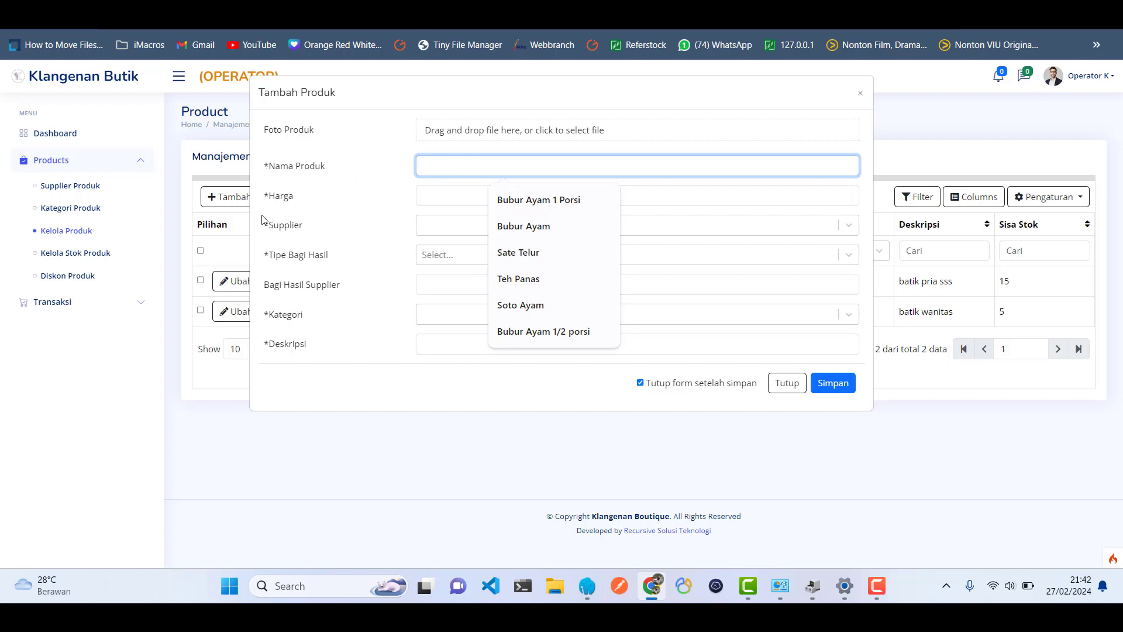
{"action": "left_click", "coordinate": [268, 169]}
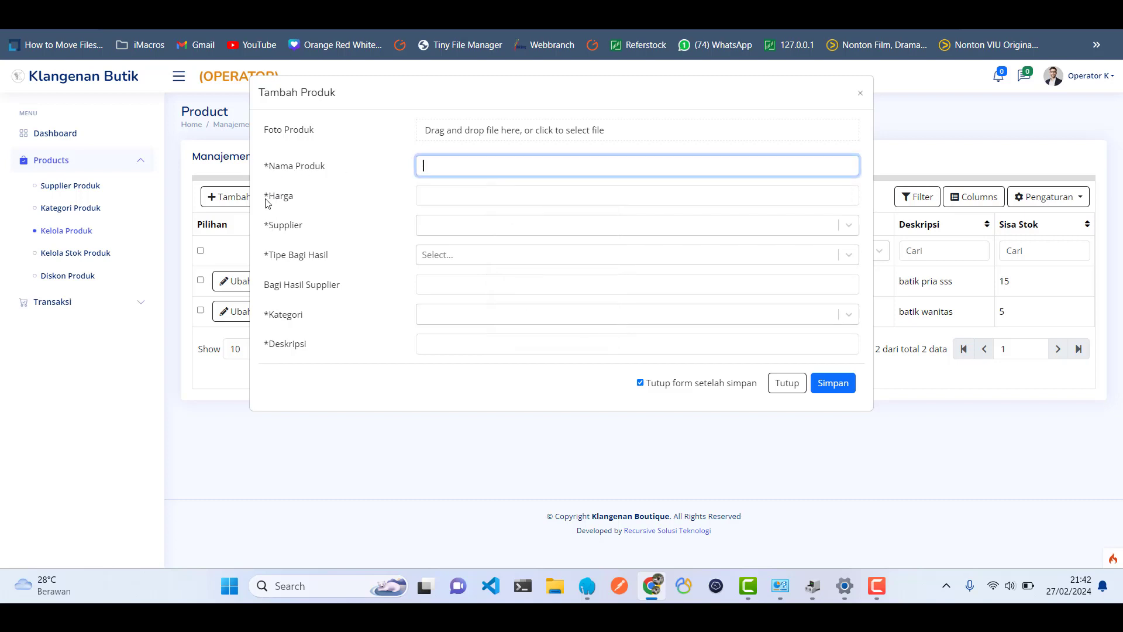
{"action": "left_click", "coordinate": [485, 194]}
{"action": "left_click", "coordinate": [443, 227]}
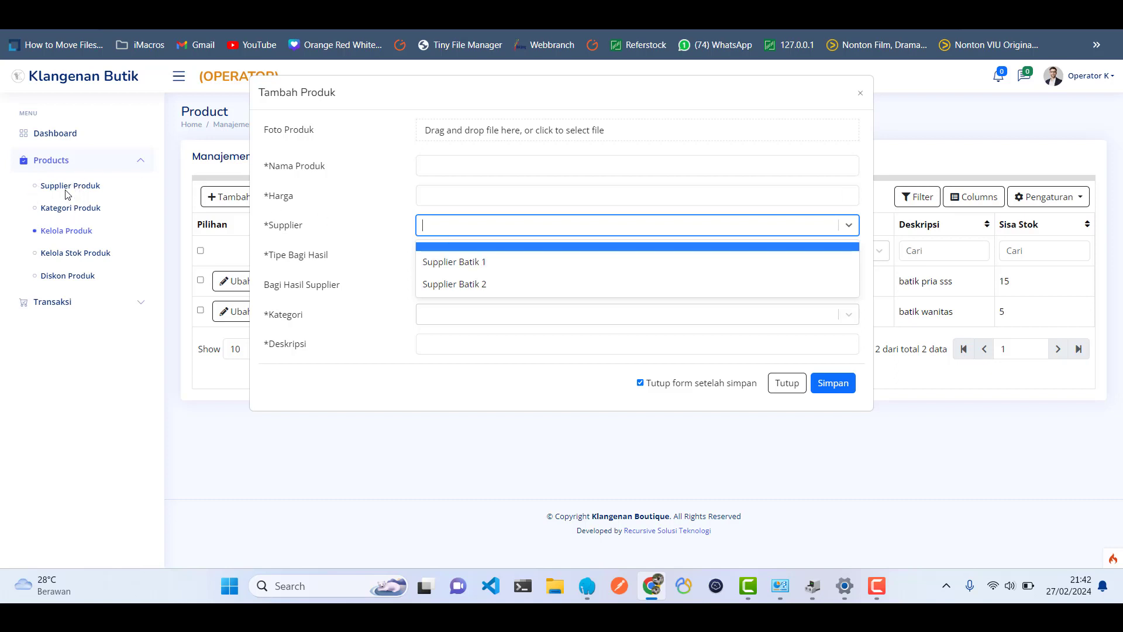
{"action": "left_click", "coordinate": [388, 255]}
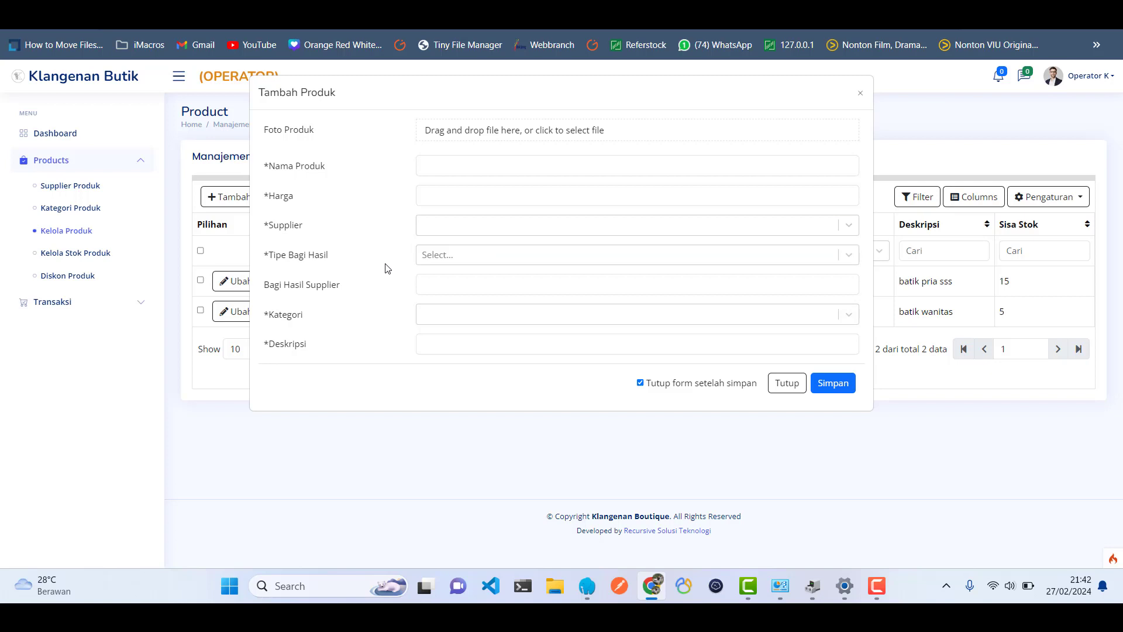
{"action": "left_click", "coordinate": [448, 315]}
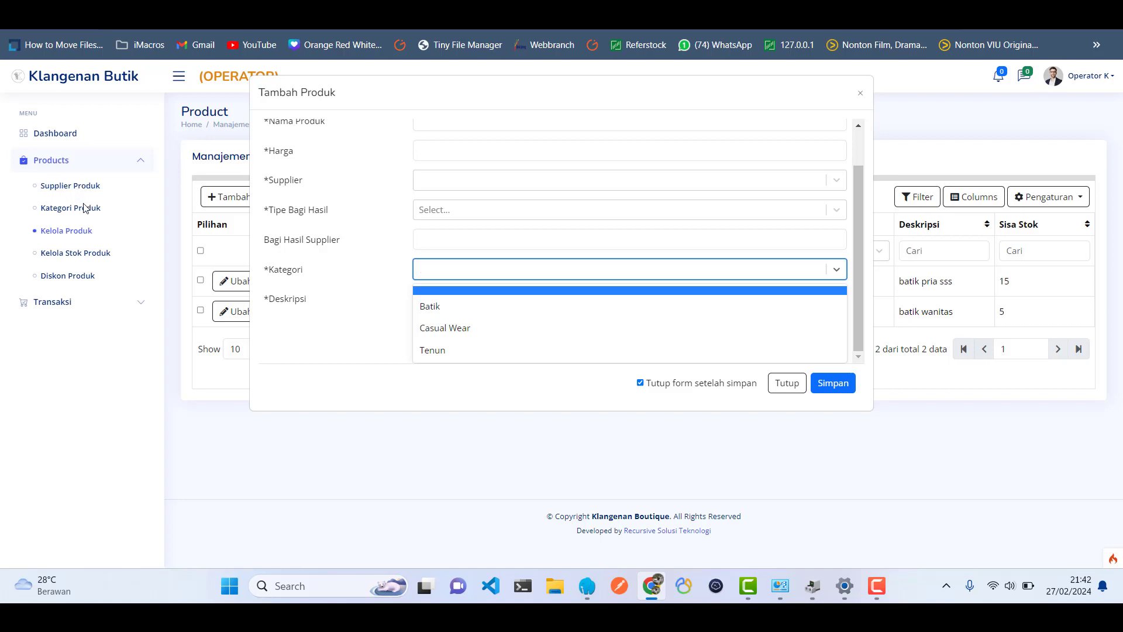
{"action": "left_click", "coordinate": [403, 219]}
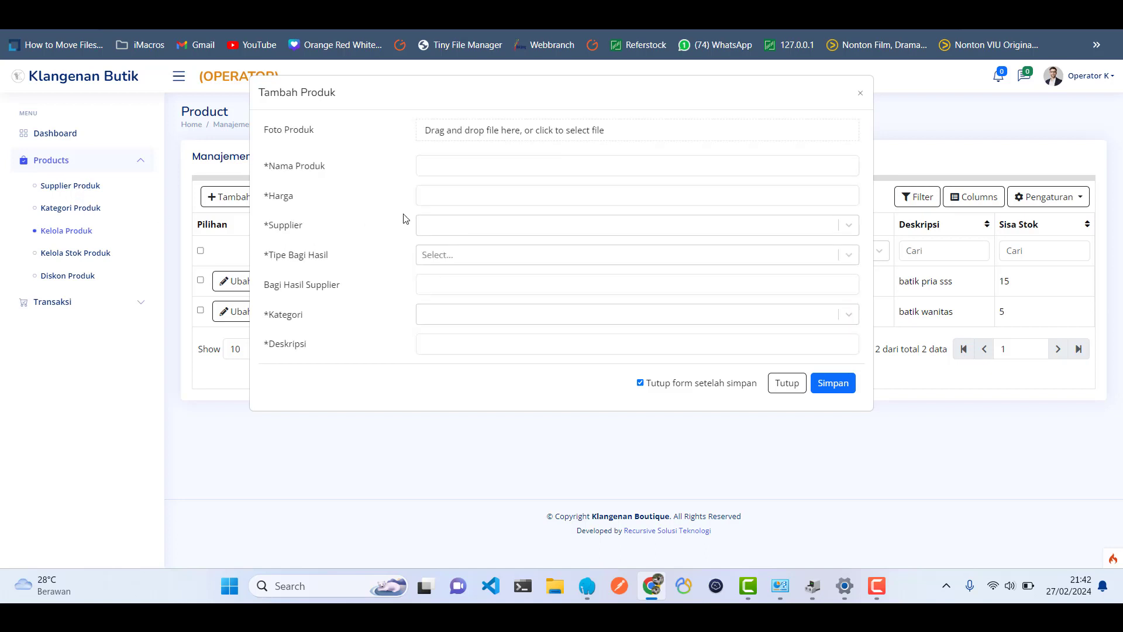
Set the new product's profit-sharing type to Tidak Bagi Hasil (-), leaving the supplier share empty.
{"action": "left_click", "coordinate": [454, 252]}
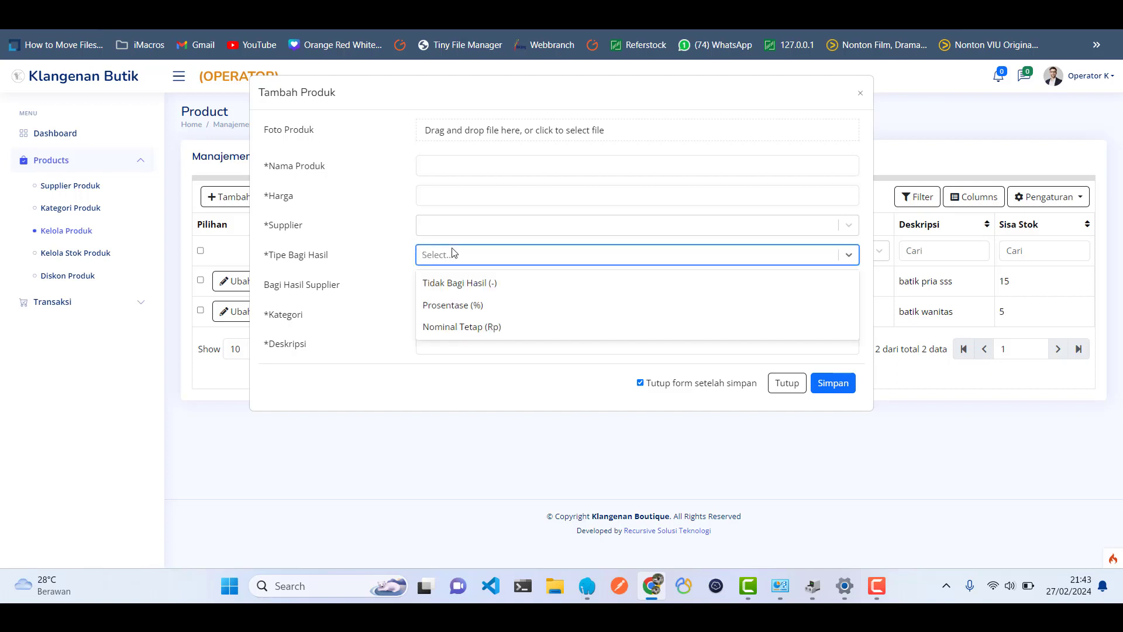
{"action": "left_click", "coordinate": [454, 283]}
{"action": "left_click", "coordinate": [466, 260]}
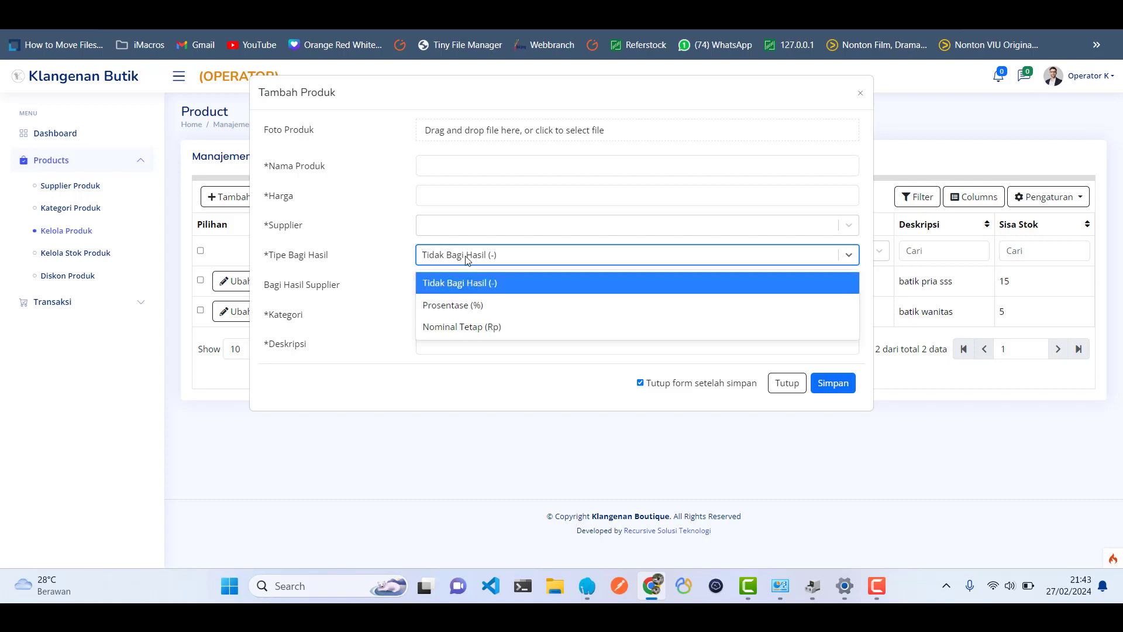
{"action": "left_click", "coordinate": [384, 282]}
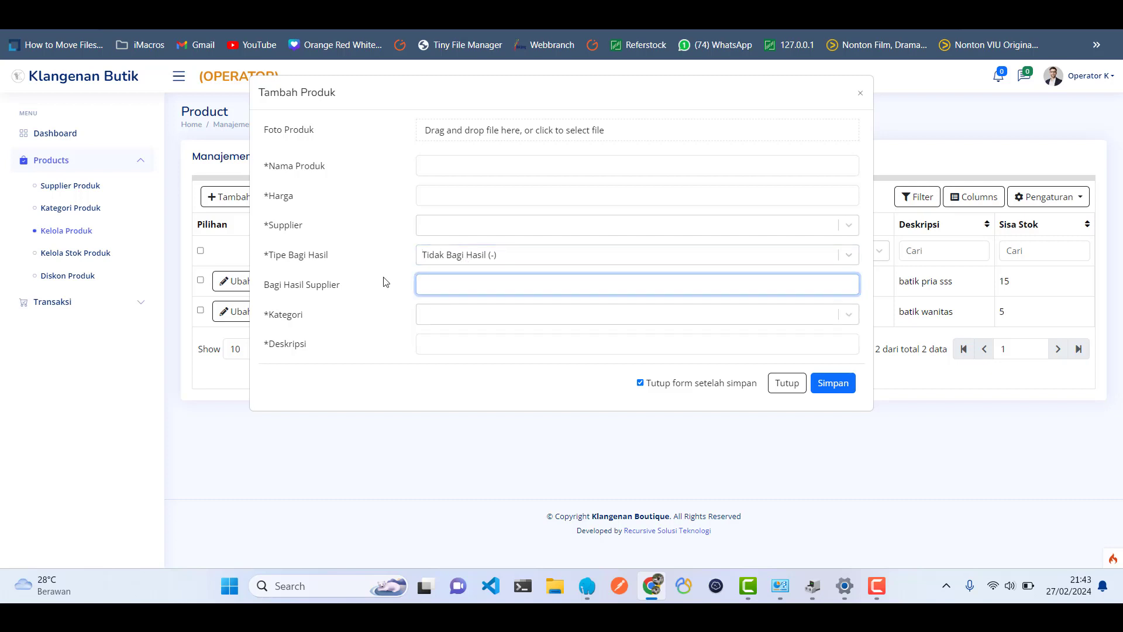
{"action": "left_click", "coordinate": [469, 256]}
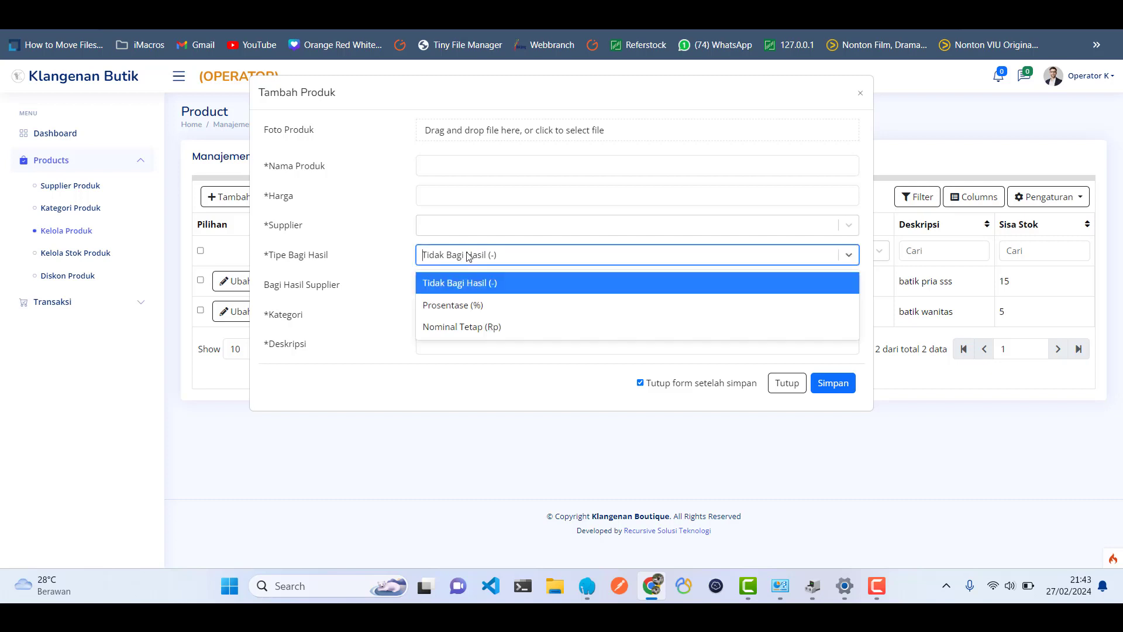
{"action": "left_click", "coordinate": [454, 284]}
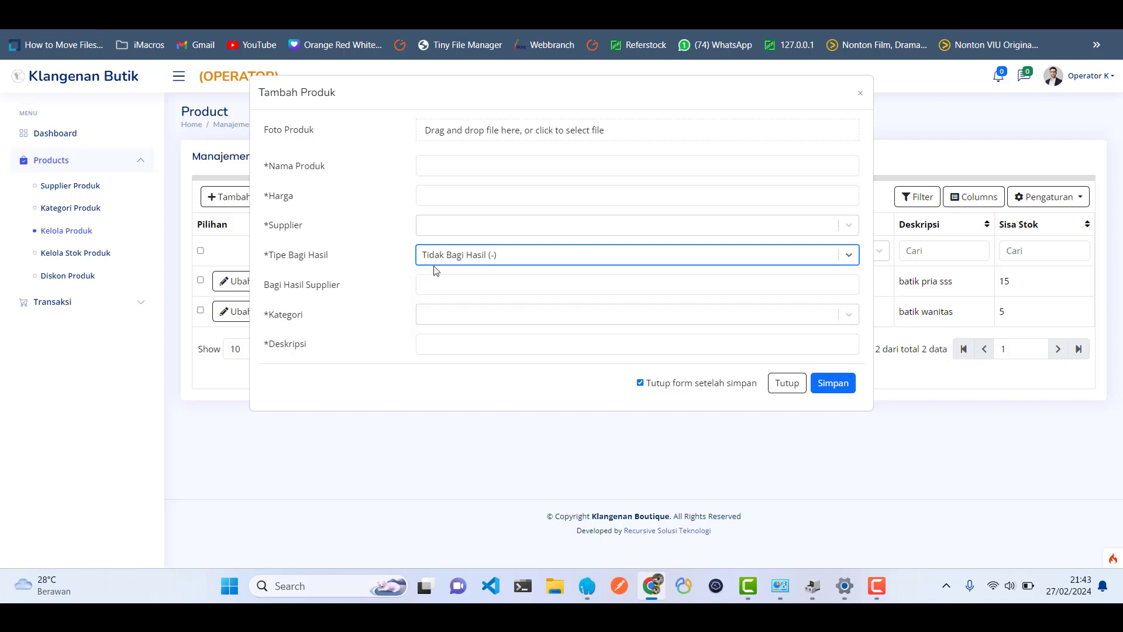
{"action": "left_click", "coordinate": [418, 289]}
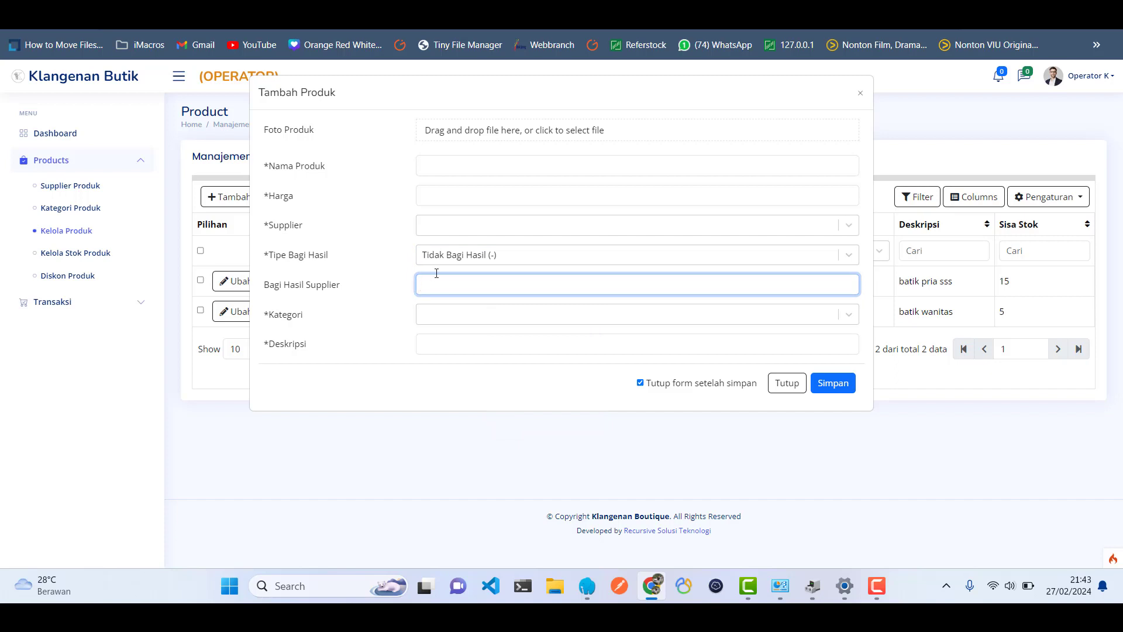
Change the profit-sharing type to Prosentase (%) and set the supplier share to 10.
{"action": "left_click", "coordinate": [470, 254]}
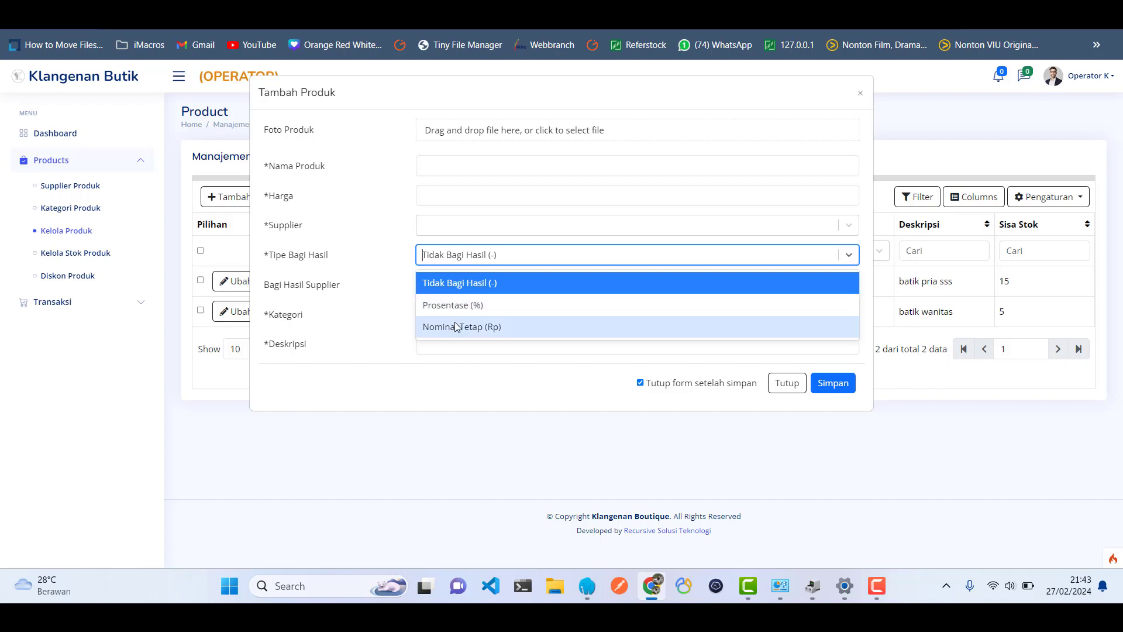
{"action": "left_click", "coordinate": [447, 305]}
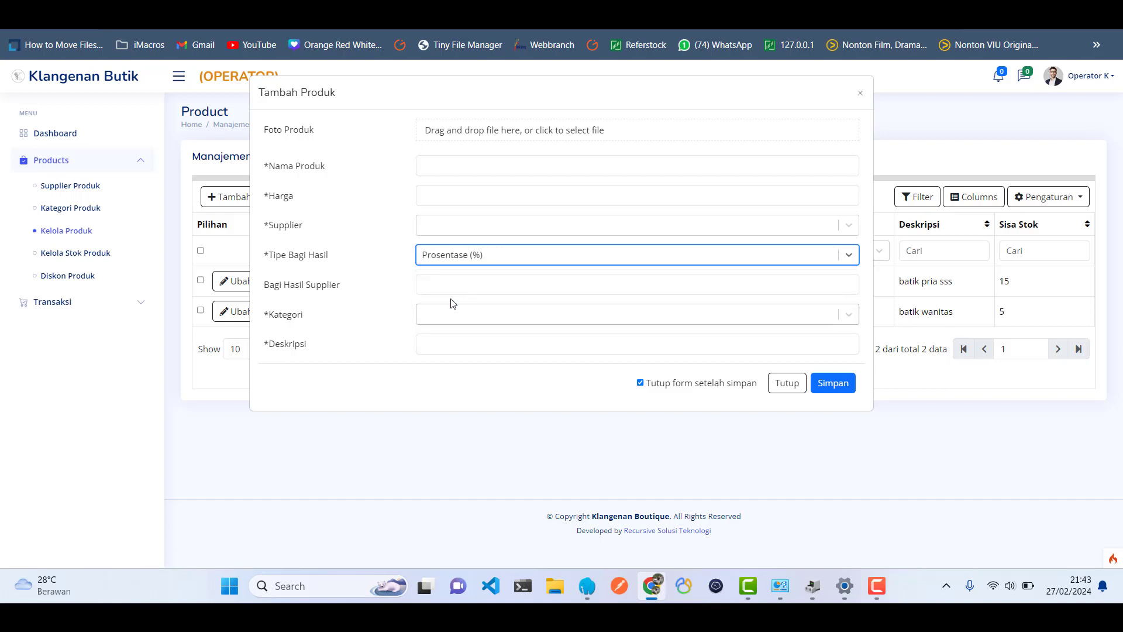
{"action": "left_click", "coordinate": [465, 281]}
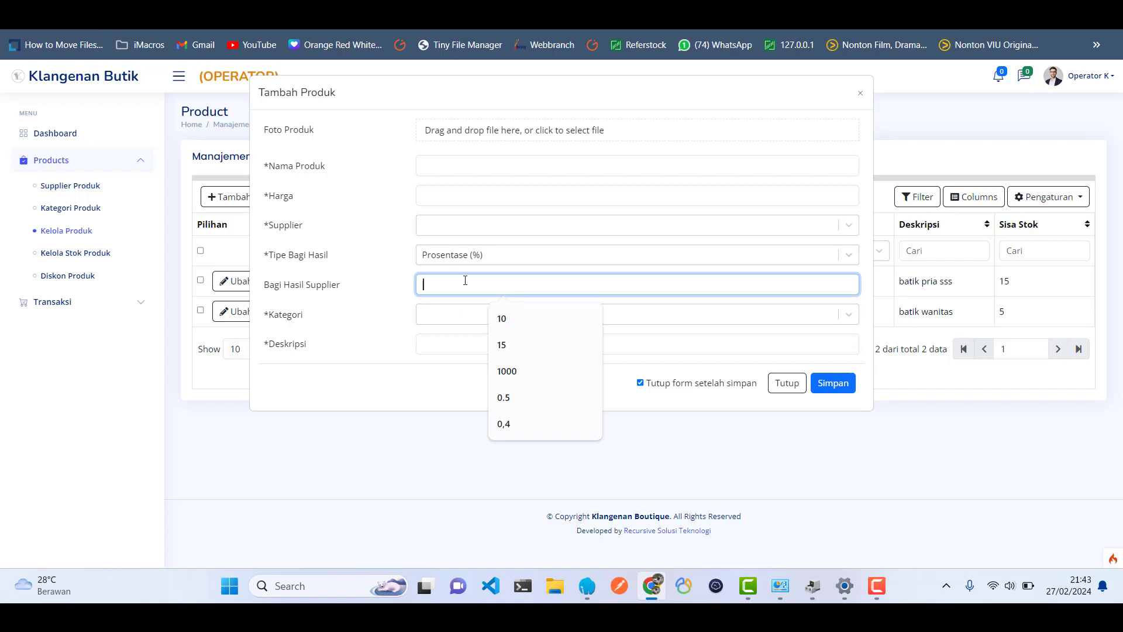
{"action": "type", "text": "10"}
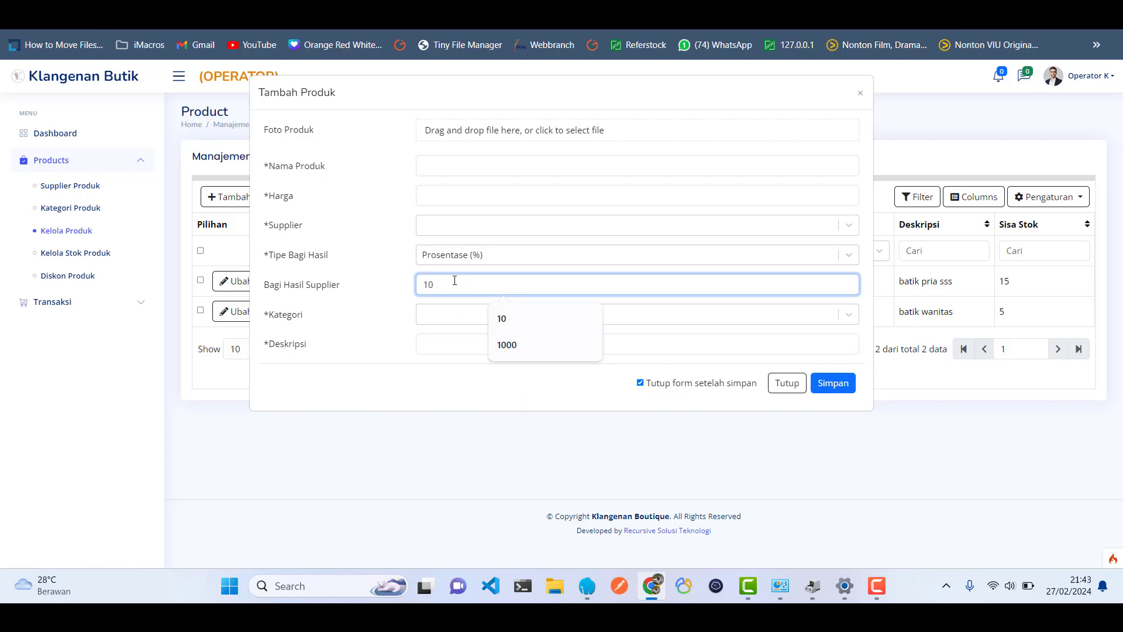
Set the new product's price to 100000 and choose Supplier Batik 1 as its supplier.
{"action": "left_click", "coordinate": [463, 193]}
{"action": "type", "text": "100000"}
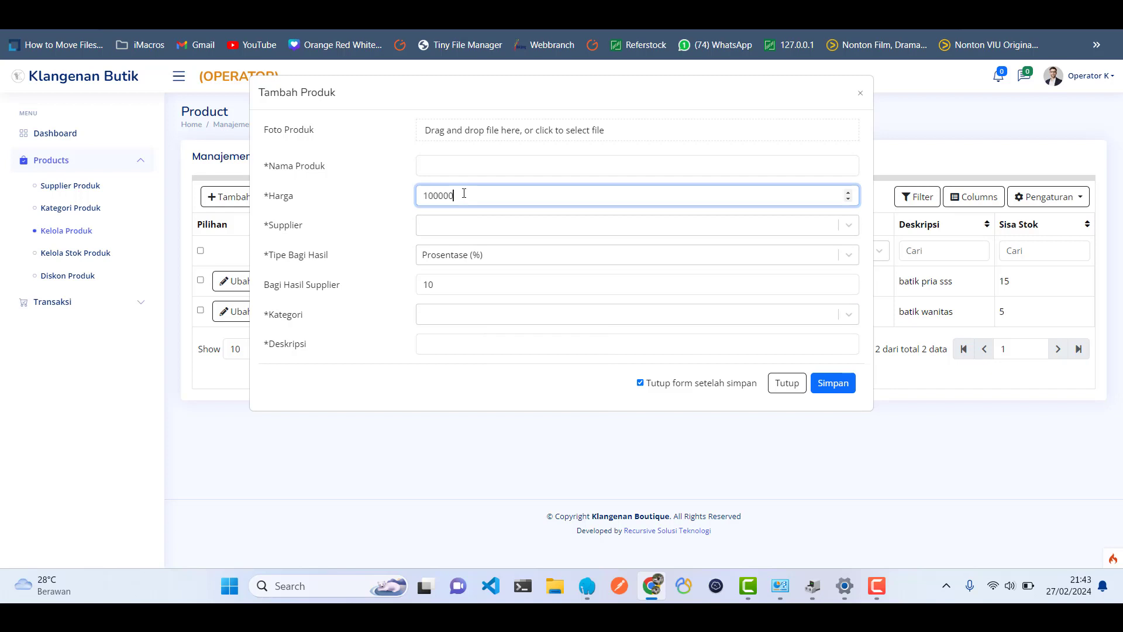
{"action": "left_click", "coordinate": [446, 231]}
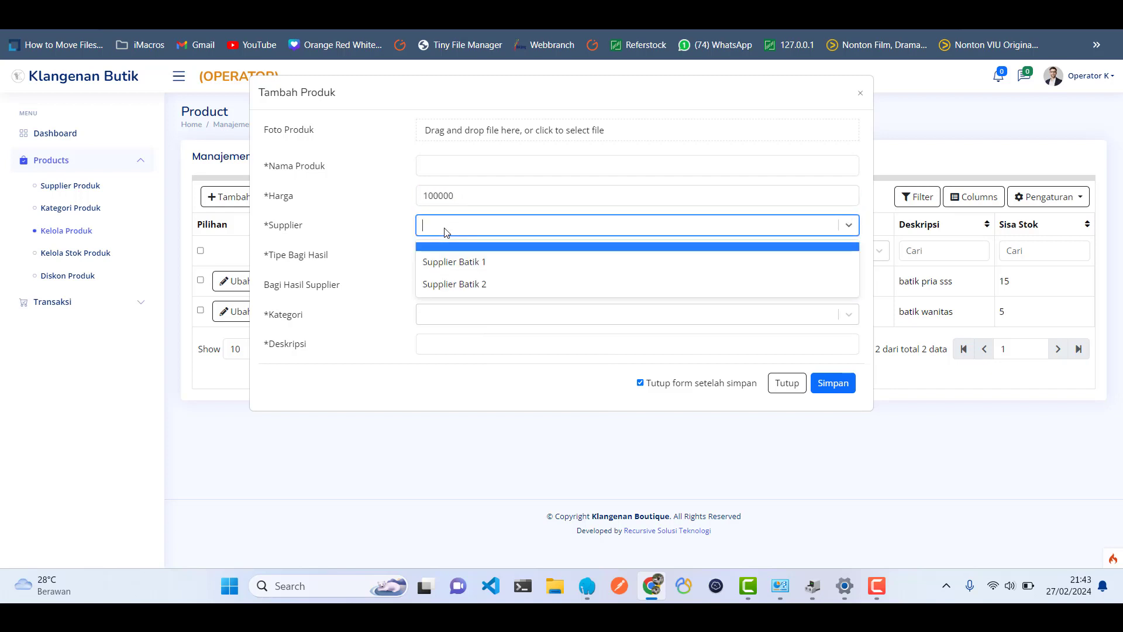
{"action": "left_click", "coordinate": [436, 262]}
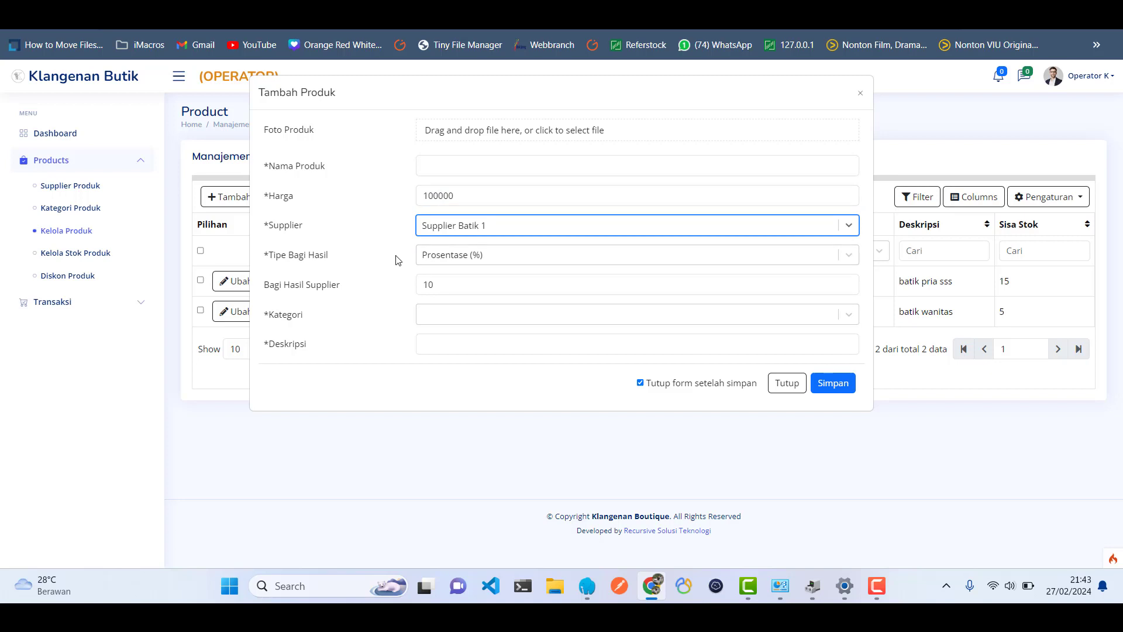
Review the supplier share and set the new product's category to Casual Wear.
{"action": "left_click", "coordinate": [460, 290]}
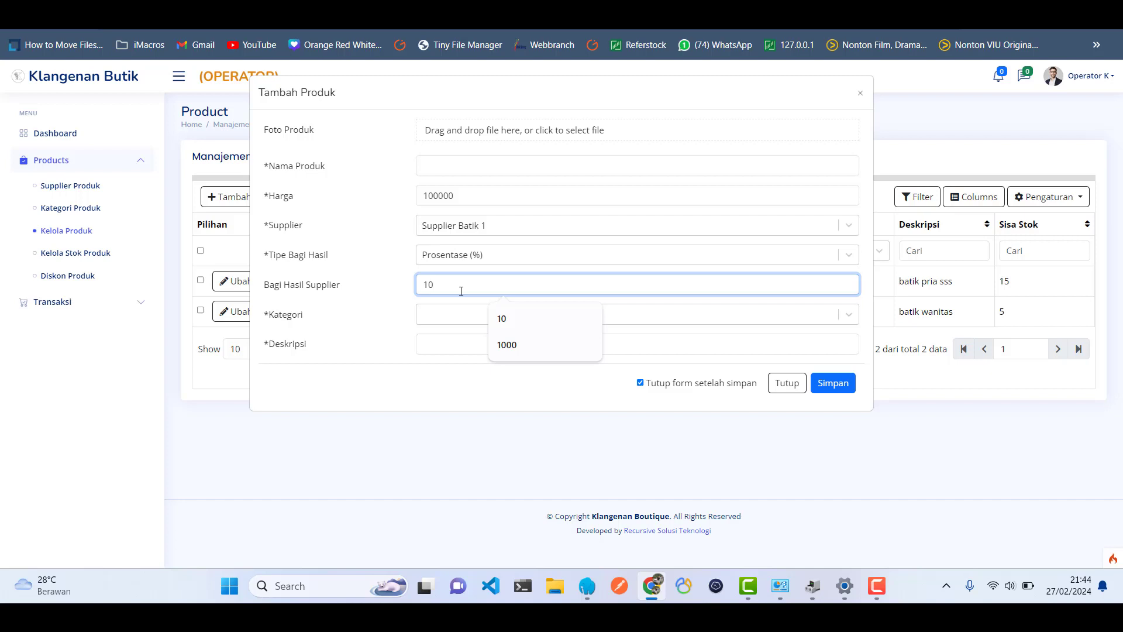
{"action": "left_click", "coordinate": [436, 326]}
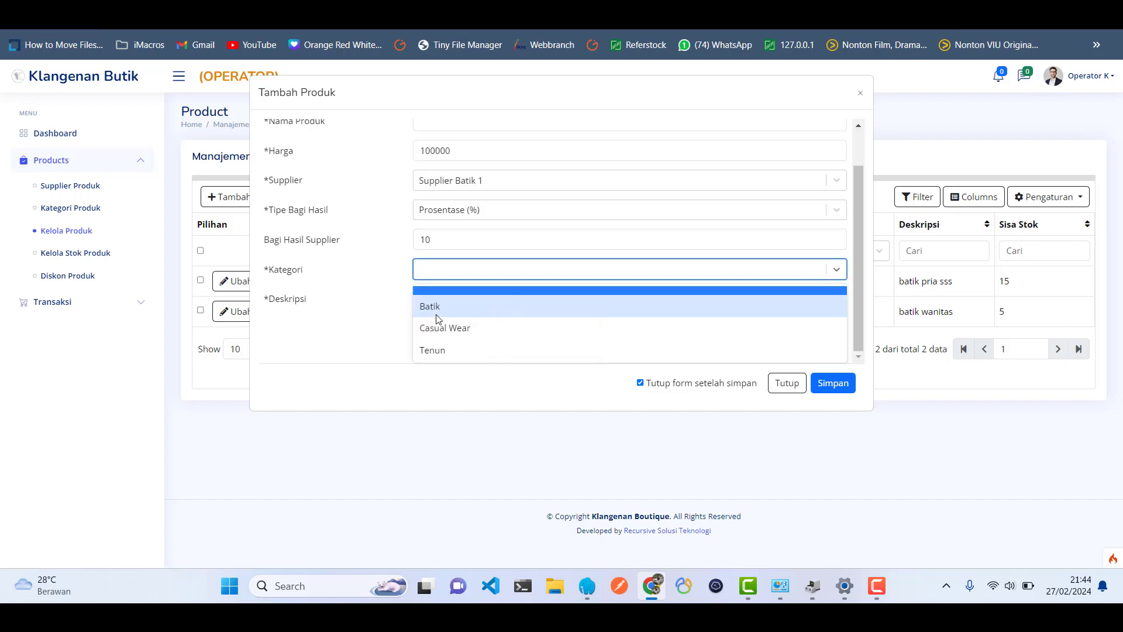
{"action": "left_click", "coordinate": [432, 333]}
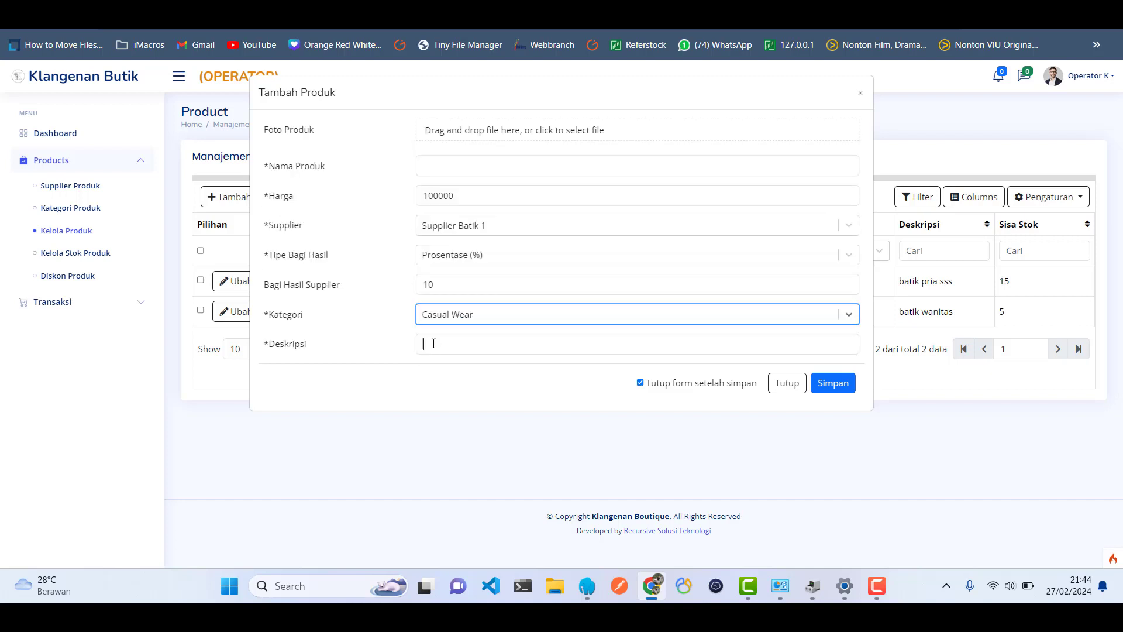
Enter the description "Baju Pria batik warna merah berkerah lengan panjang" and close the new product form without saving.
{"action": "left_click", "coordinate": [433, 343]}
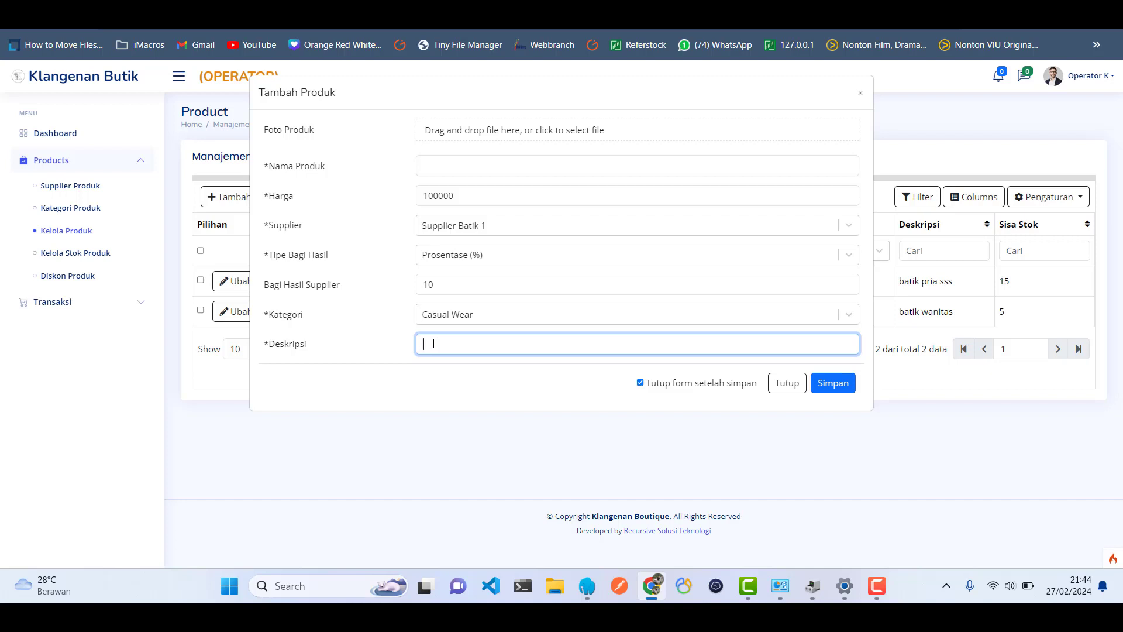
{"action": "type", "text": "Baju Pl"}
{"action": "type", "text": "ia batikw"}
{"action": "key", "text": "BackSpace"}
{"action": "type", "text": "warna merah berkerah lengan panjang"}
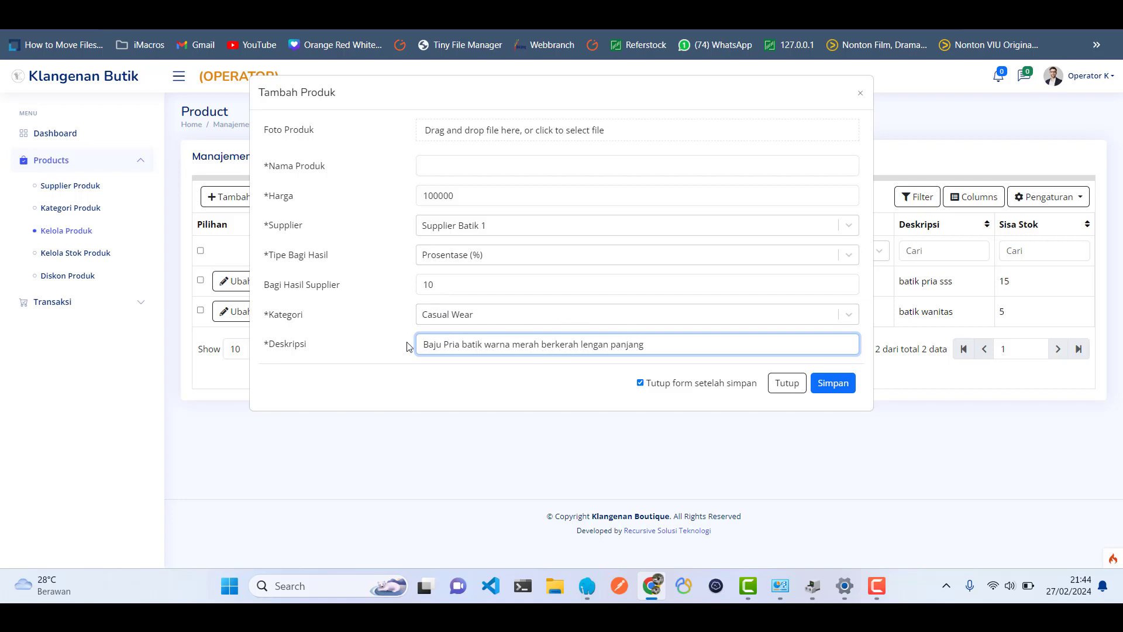
{"action": "left_click", "coordinate": [787, 382]}
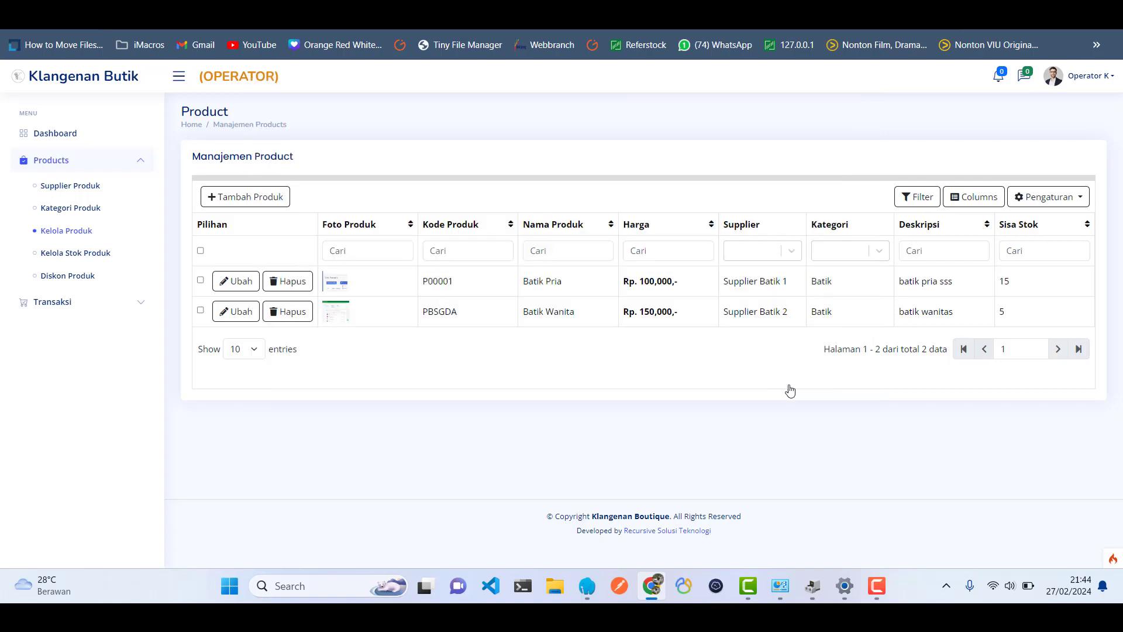
Search the product descriptions for "merah" and clear the search text.
{"action": "left_click_drag", "start_coordinate": [572, 401], "coordinate": [451, 295]}
{"action": "left_click", "coordinate": [483, 410]}
{"action": "left_click", "coordinate": [944, 260]}
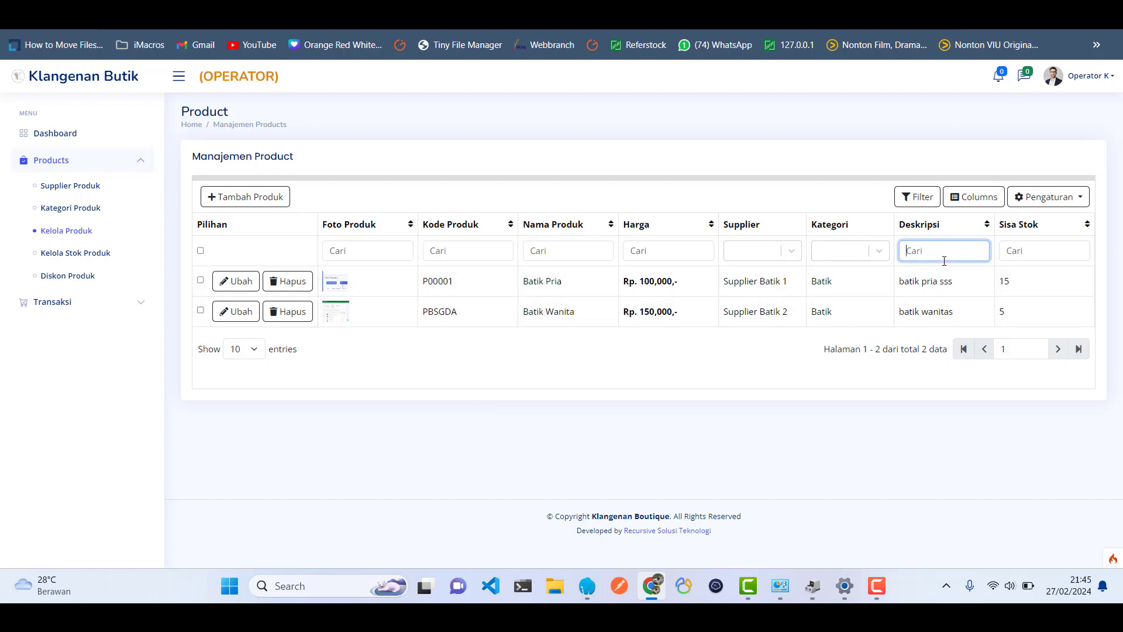
{"action": "type", "text": "merah"}
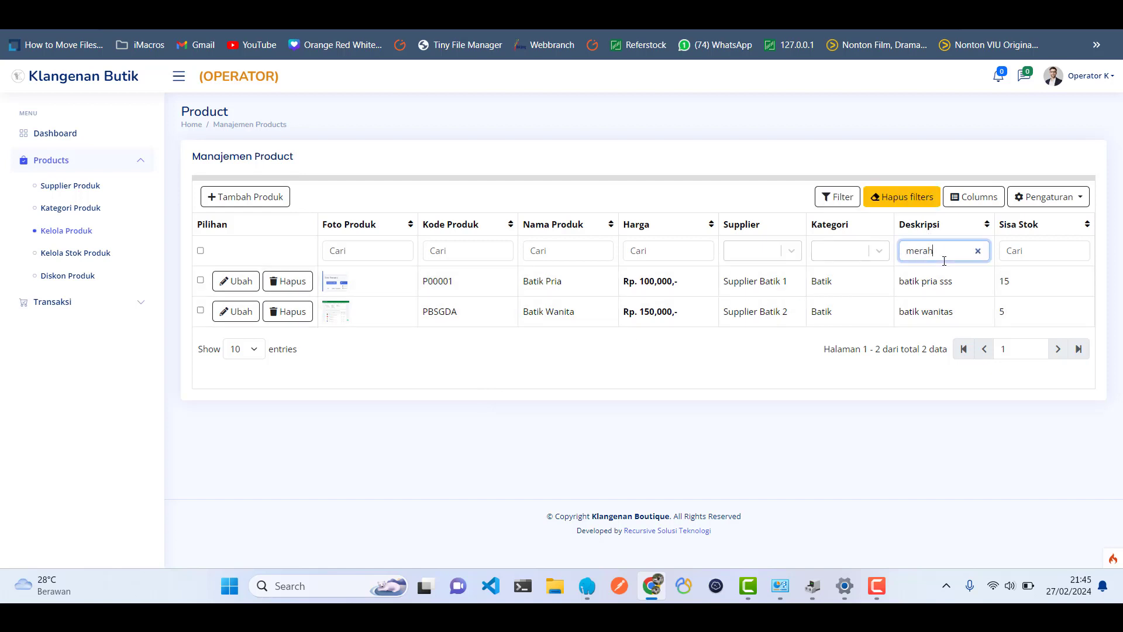
{"action": "key", "text": "BackSpace"}
{"action": "key", "text": "BackSpace"}
{"action": "key", "text": "BackSpace"}
{"action": "key", "text": "BackSpace"}
{"action": "key", "text": "BackSpace"}
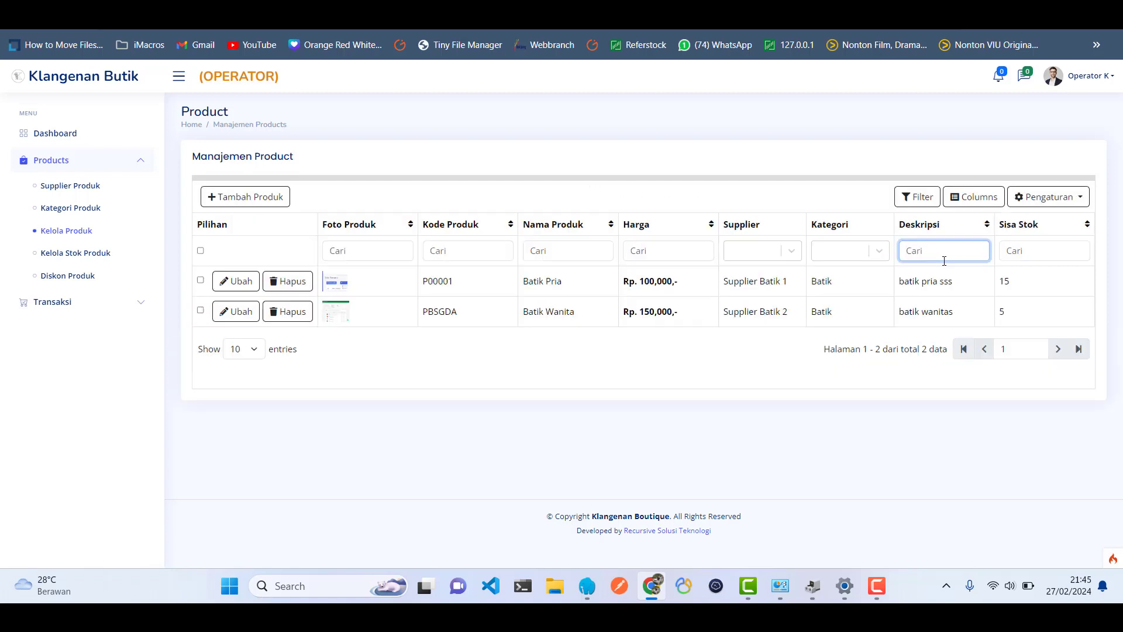
Search the product descriptions for "lengan panjang" and clear the filter to restore the full product list.
{"action": "type", "text": "lengan panja"}
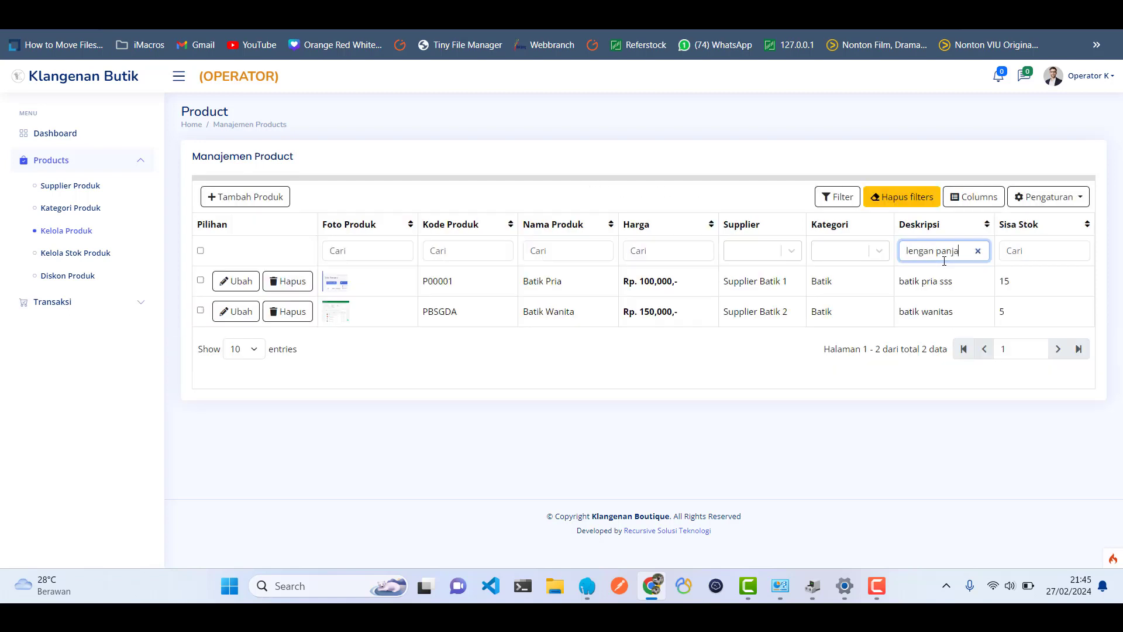
{"action": "type", "text": "ng"}
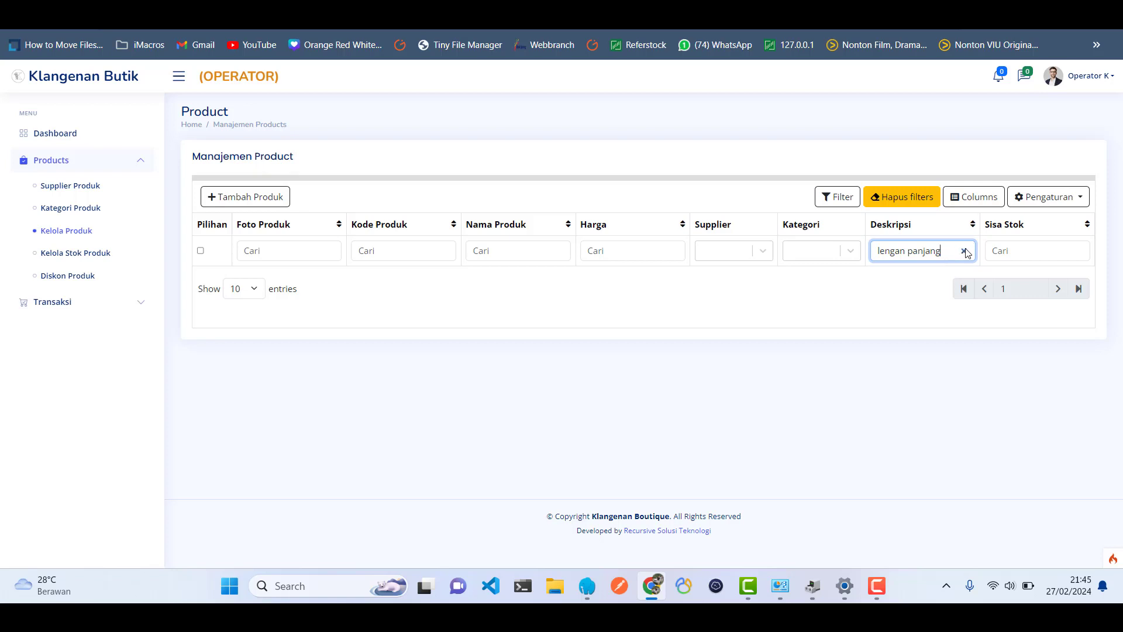
{"action": "left_click", "coordinate": [963, 251]}
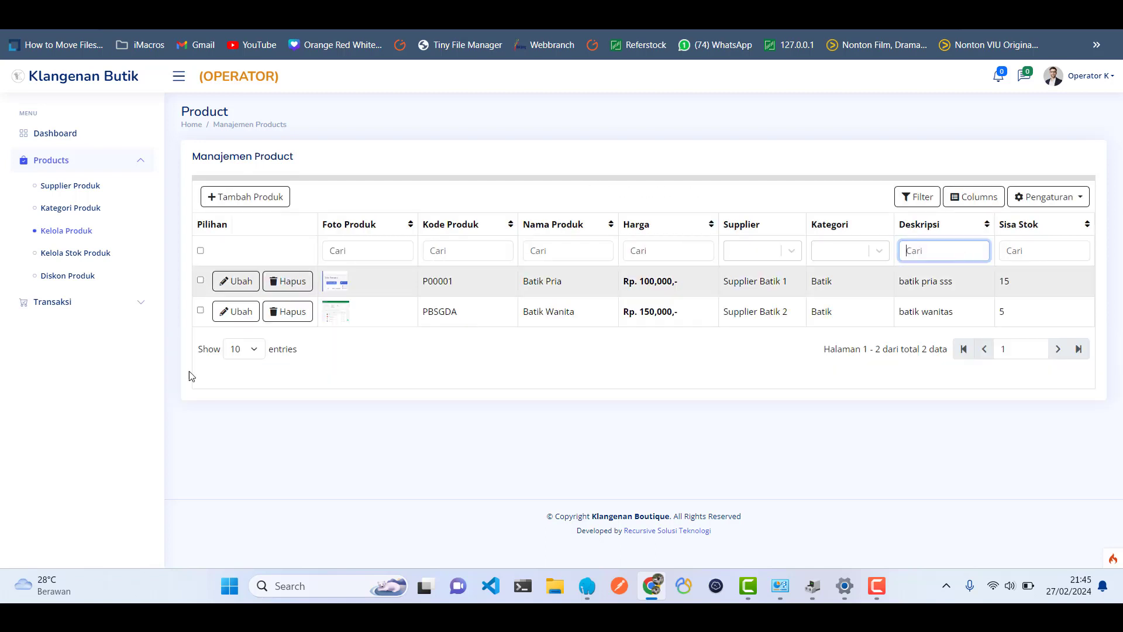
Review the product codes in the product list and the stock in/out records, returning to the product list.
{"action": "left_click", "coordinate": [459, 311]}
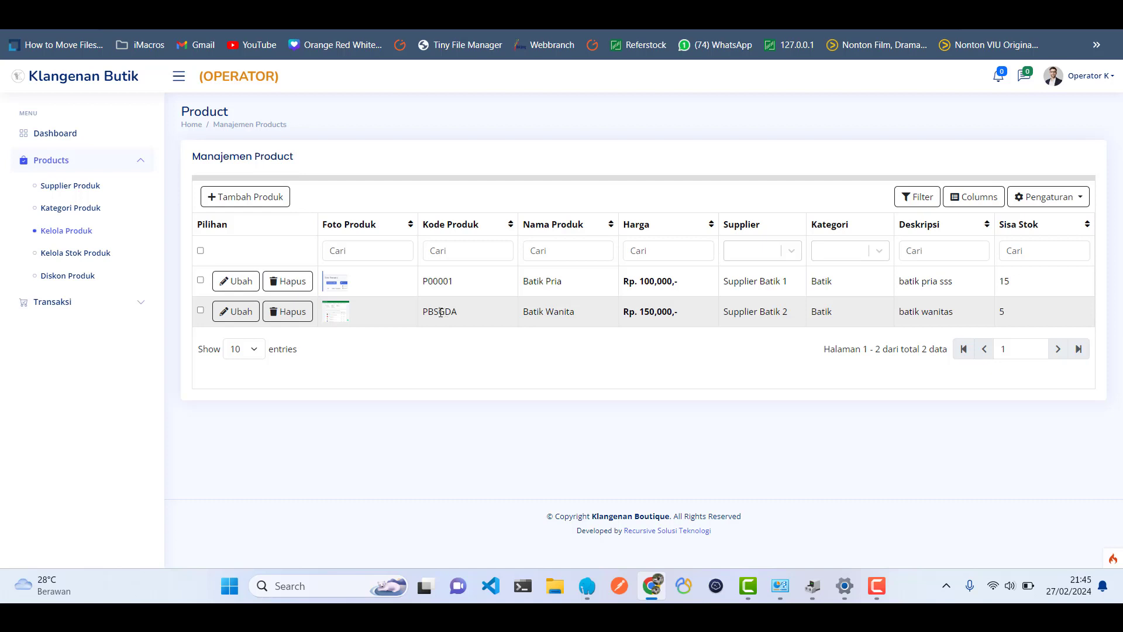
{"action": "double_click", "coordinate": [437, 312]}
{"action": "left_click", "coordinate": [453, 351]}
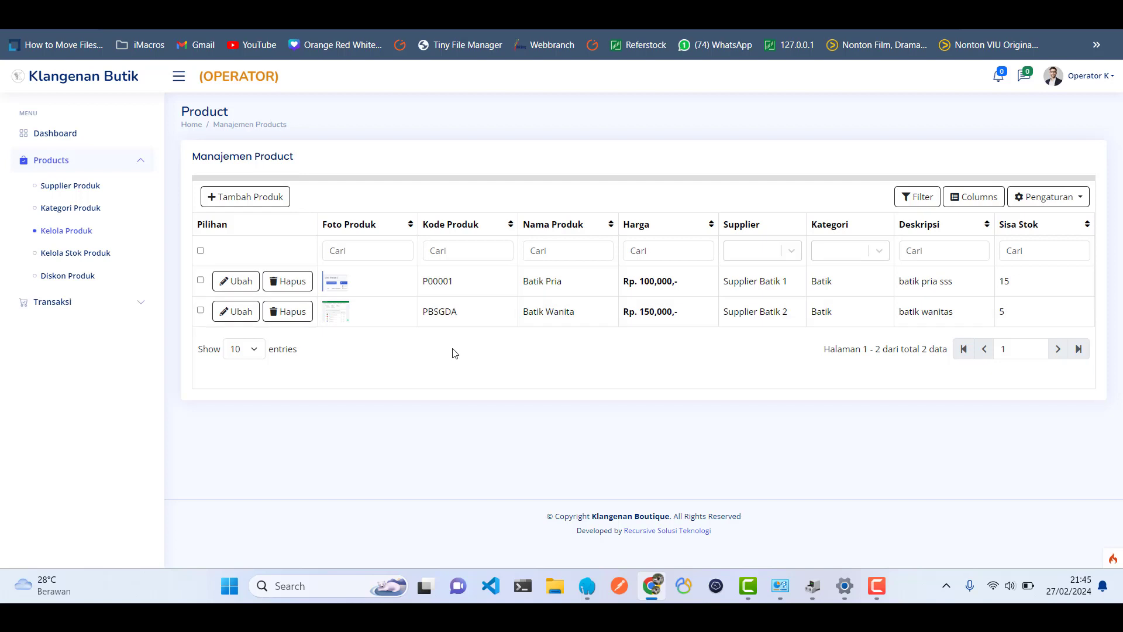
{"action": "left_click", "coordinate": [123, 257]}
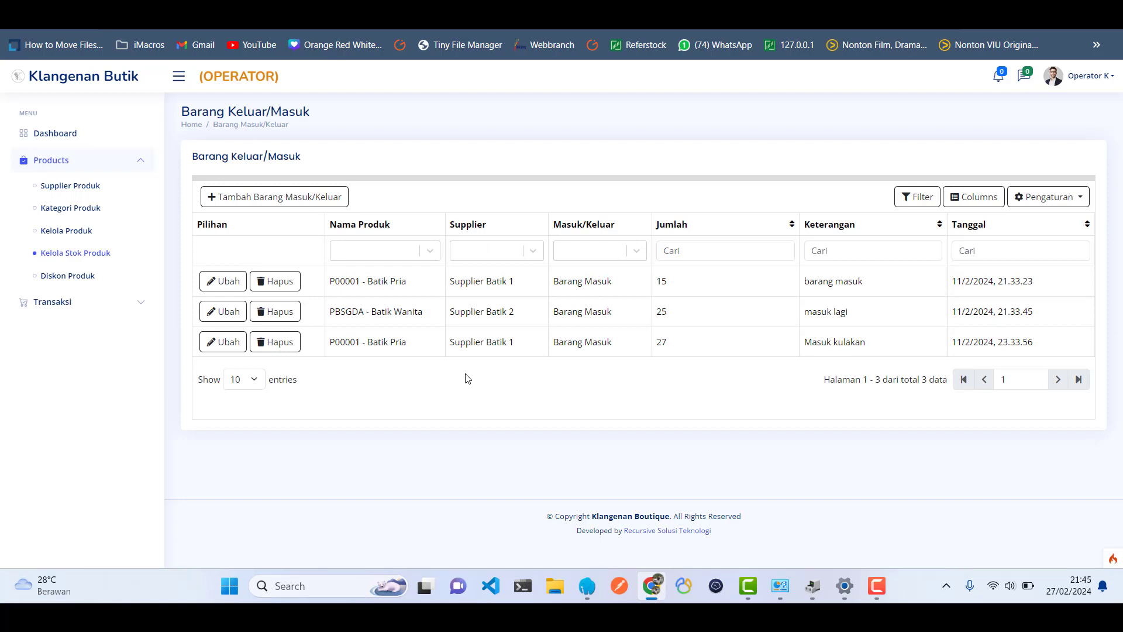
{"action": "left_click", "coordinate": [84, 234]}
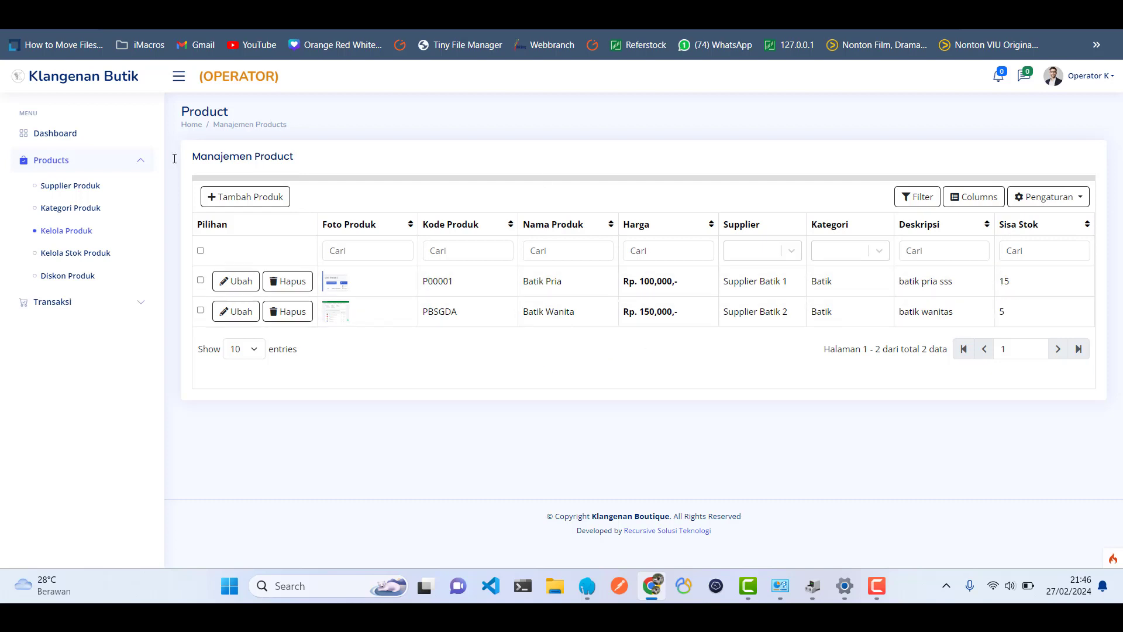
Start a new stock in/out entry for Supplier Batik 1 and the product P00001 - Batik Pria.
{"action": "right_click", "coordinate": [99, 255]}
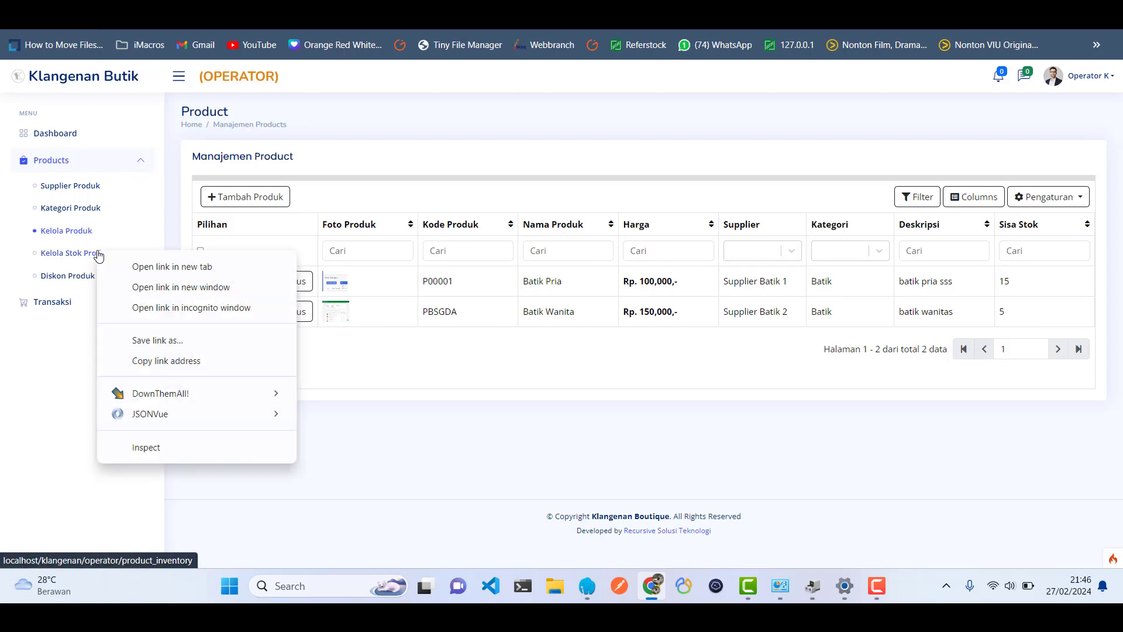
{"action": "right_click", "coordinate": [79, 254]}
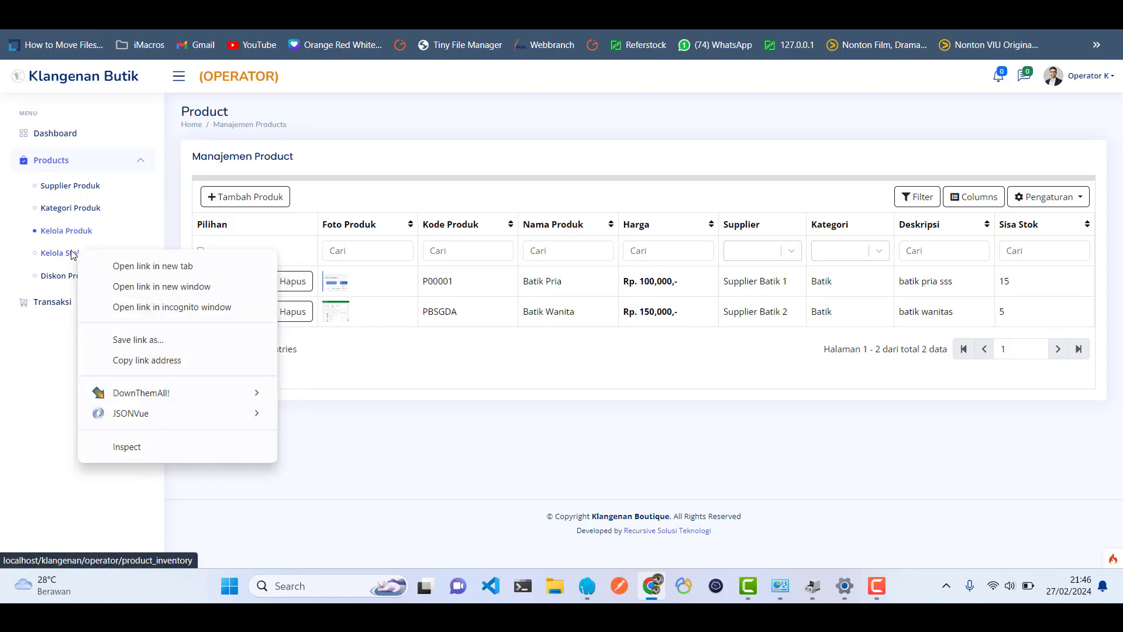
{"action": "left_click", "coordinate": [75, 254]}
{"action": "left_click", "coordinate": [71, 255]}
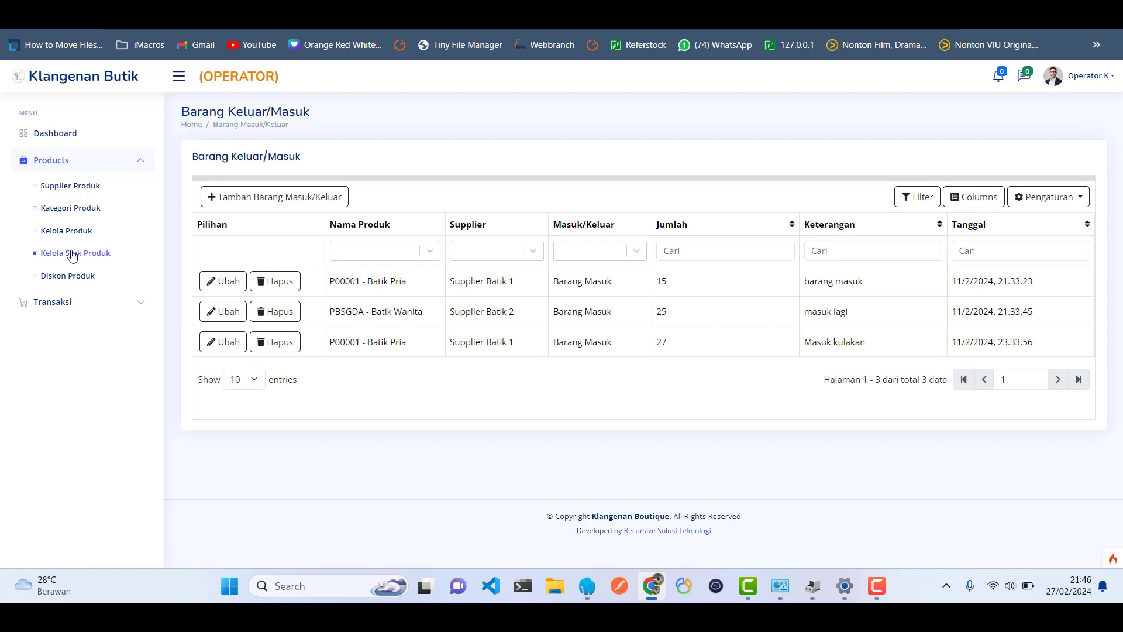
{"action": "left_click", "coordinate": [236, 199]}
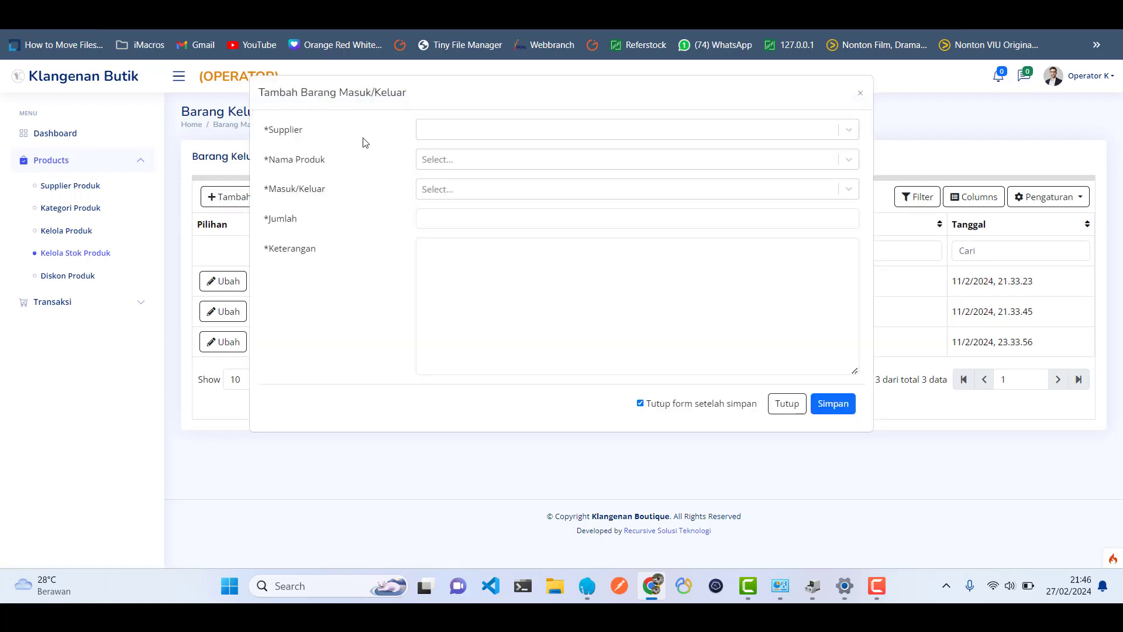
{"action": "left_click", "coordinate": [451, 132]}
{"action": "left_click", "coordinate": [437, 166]}
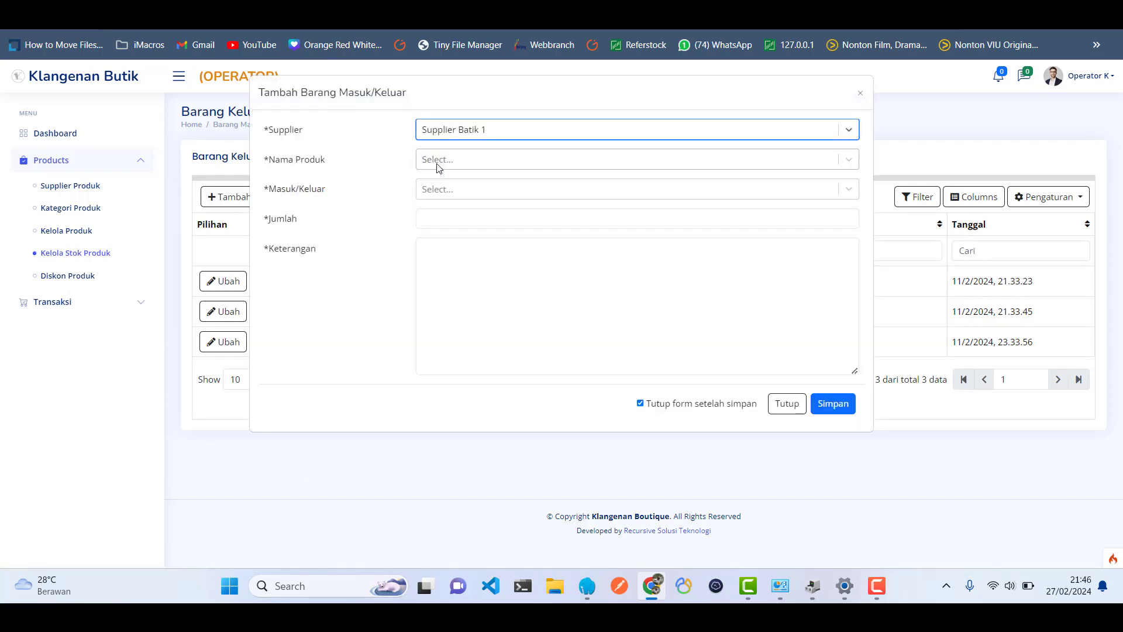
{"action": "left_click", "coordinate": [437, 161]}
{"action": "left_click", "coordinate": [430, 184]}
Set the stock entry to Barang Masuk with quantity 10 and note "Barang masuk bos", and save it.
{"action": "left_click", "coordinate": [451, 190]}
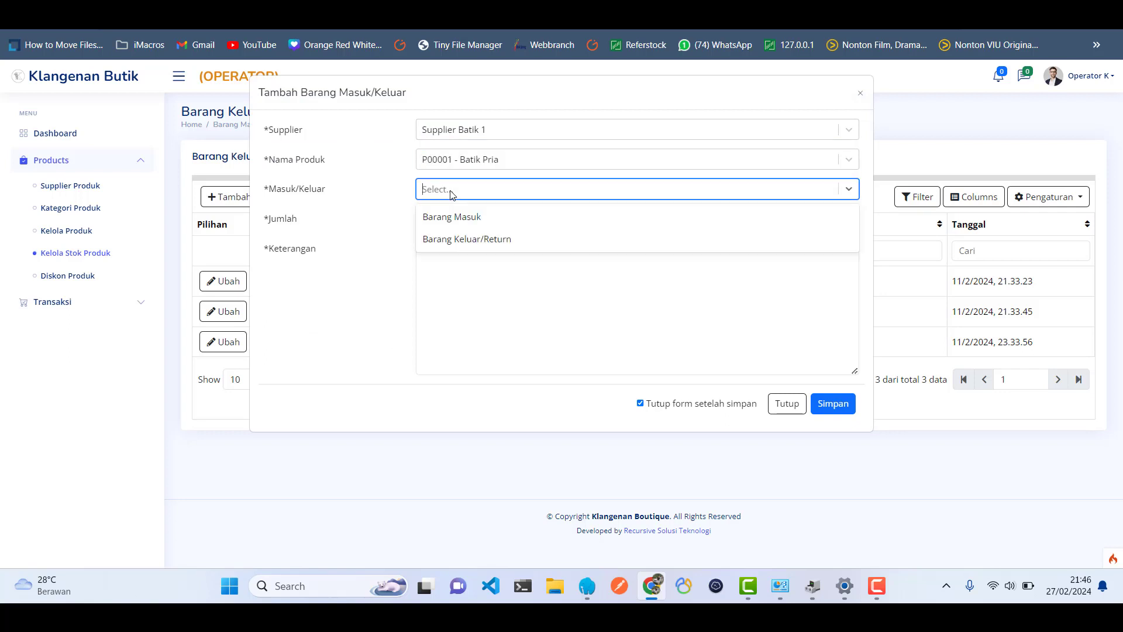
{"action": "left_click", "coordinate": [453, 218]}
{"action": "left_click", "coordinate": [458, 221]}
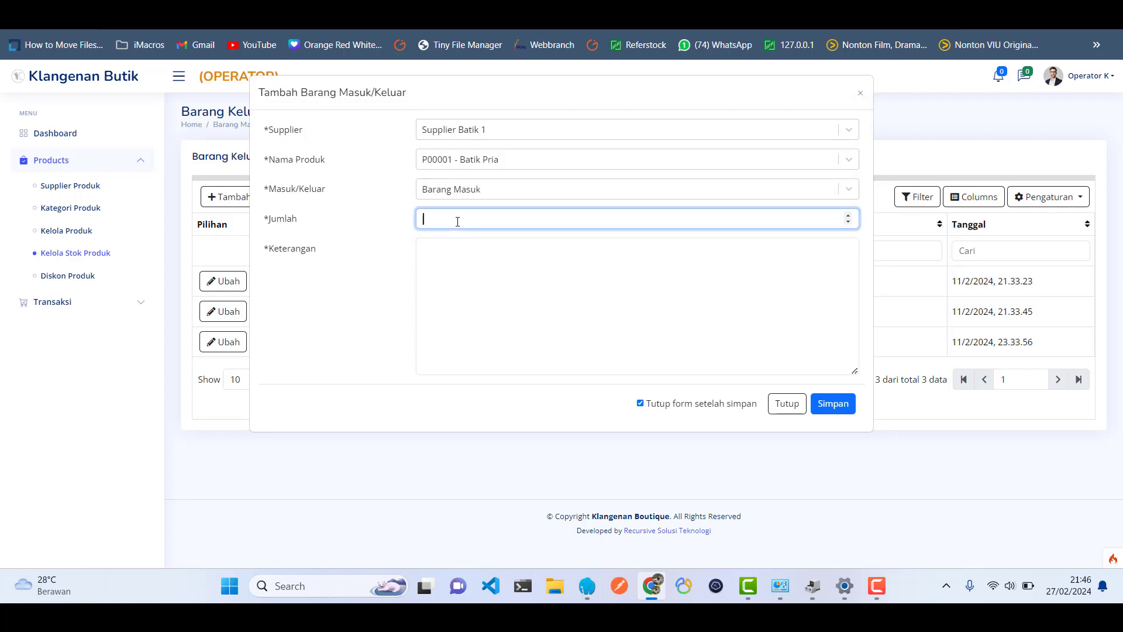
{"action": "type", "text": "10"}
{"action": "left_click", "coordinate": [484, 311]}
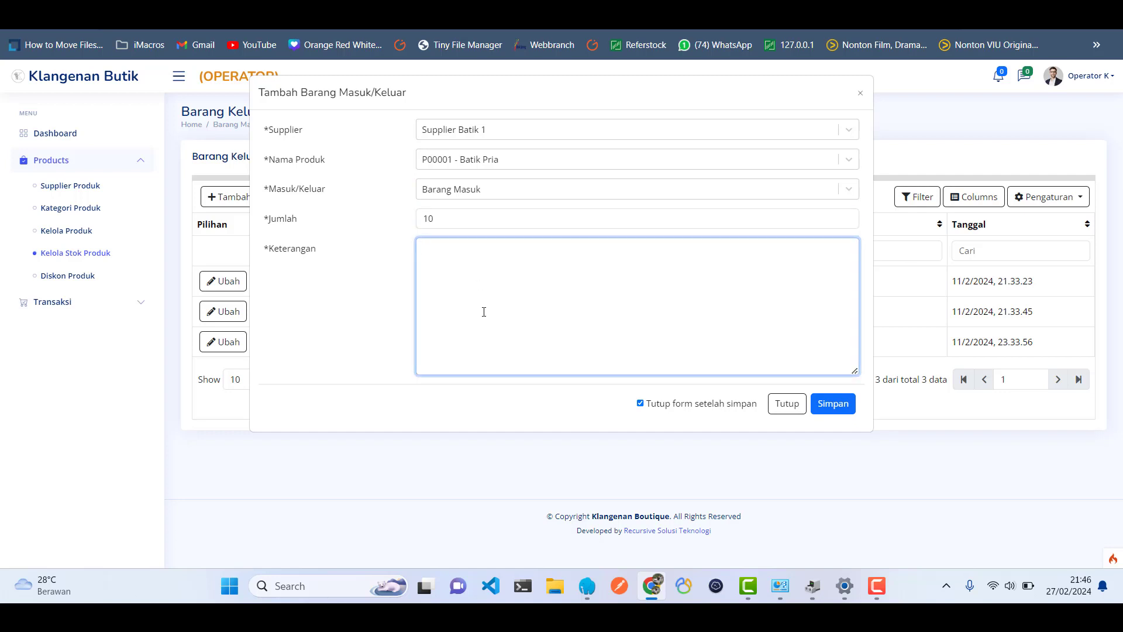
{"action": "type", "text": "Barang masuk bos"}
{"action": "left_click", "coordinate": [825, 400]}
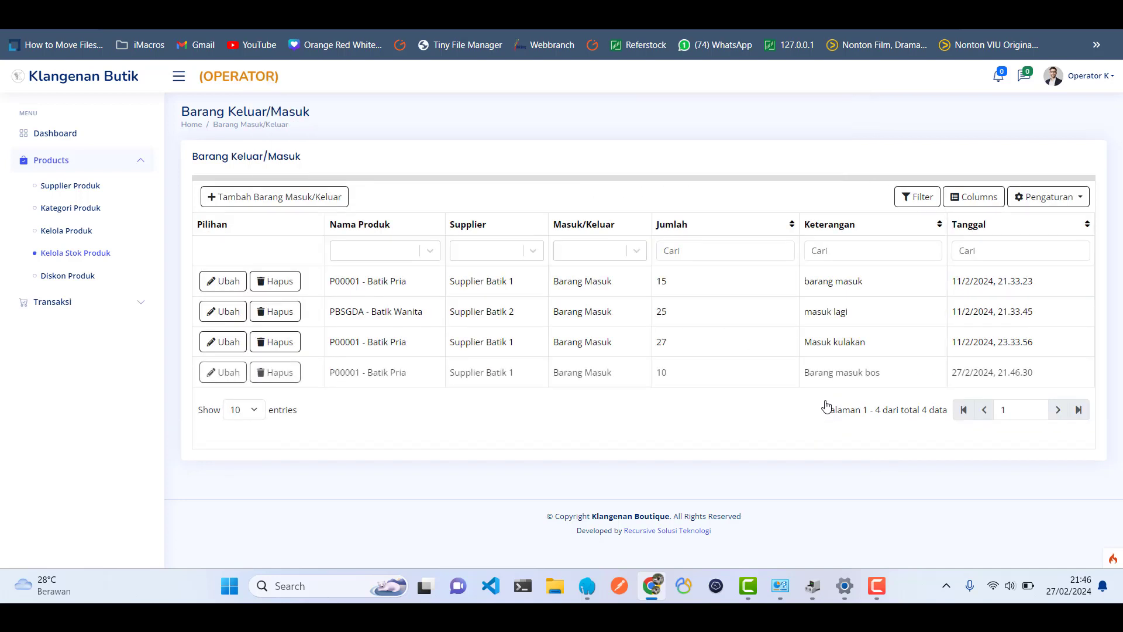
Check the remaining stock of Batik Pria in the product list.
{"action": "left_click", "coordinate": [82, 231]}
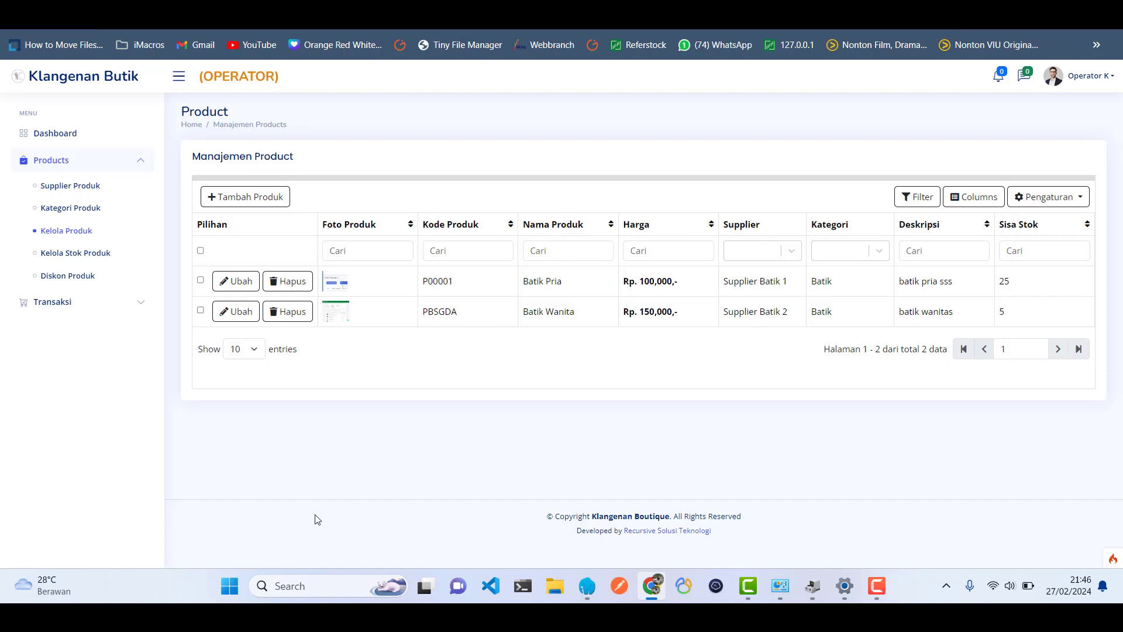
{"action": "double_click", "coordinate": [1005, 284]}
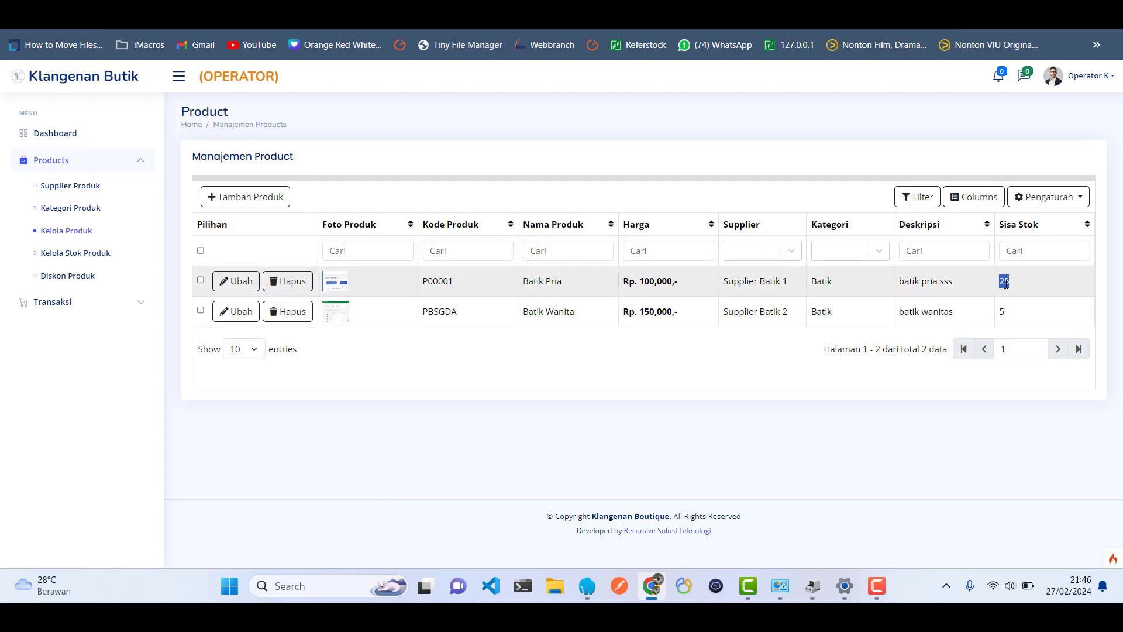
Start a new product discount for PBSGDA - Batik Wanita.
{"action": "left_click", "coordinate": [83, 277]}
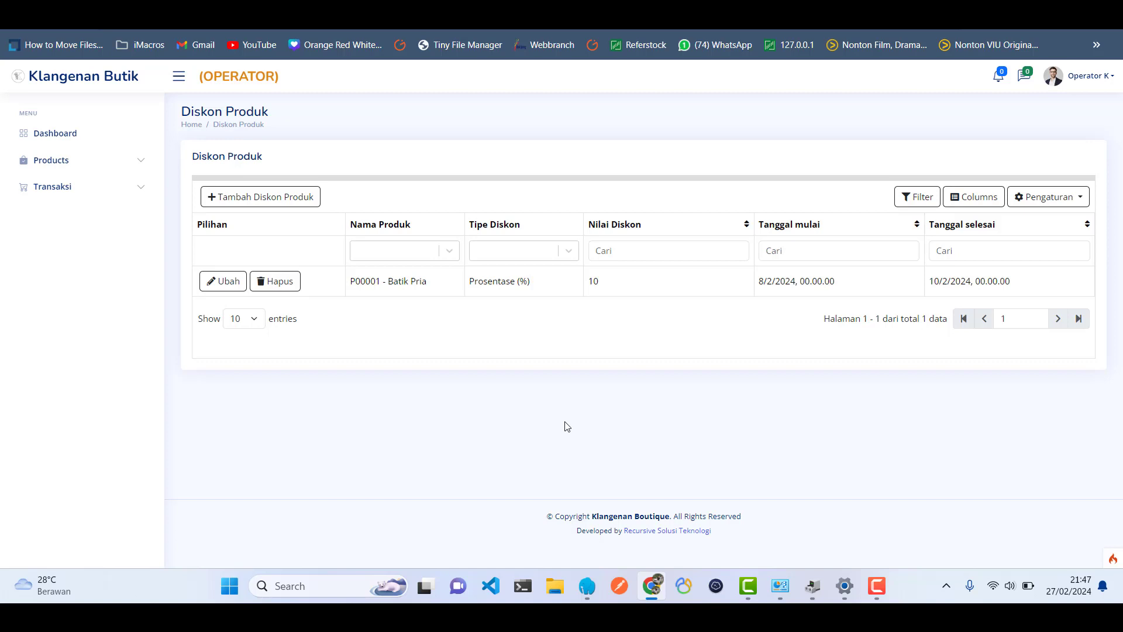
{"action": "left_click", "coordinate": [288, 202]}
{"action": "left_click", "coordinate": [496, 131]}
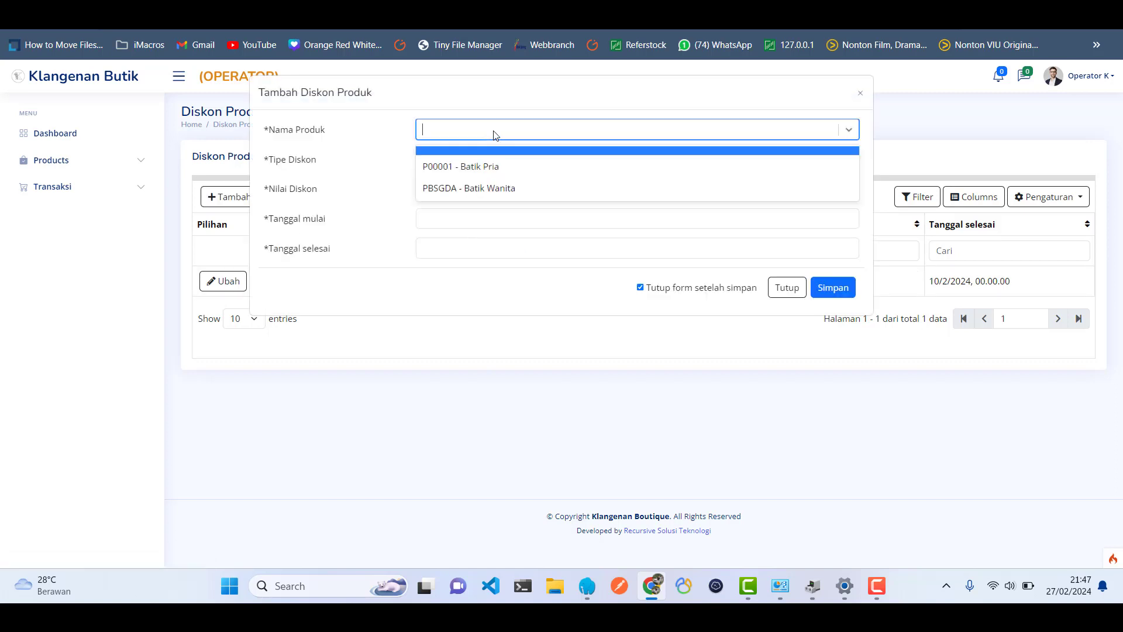
{"action": "left_click", "coordinate": [468, 188]}
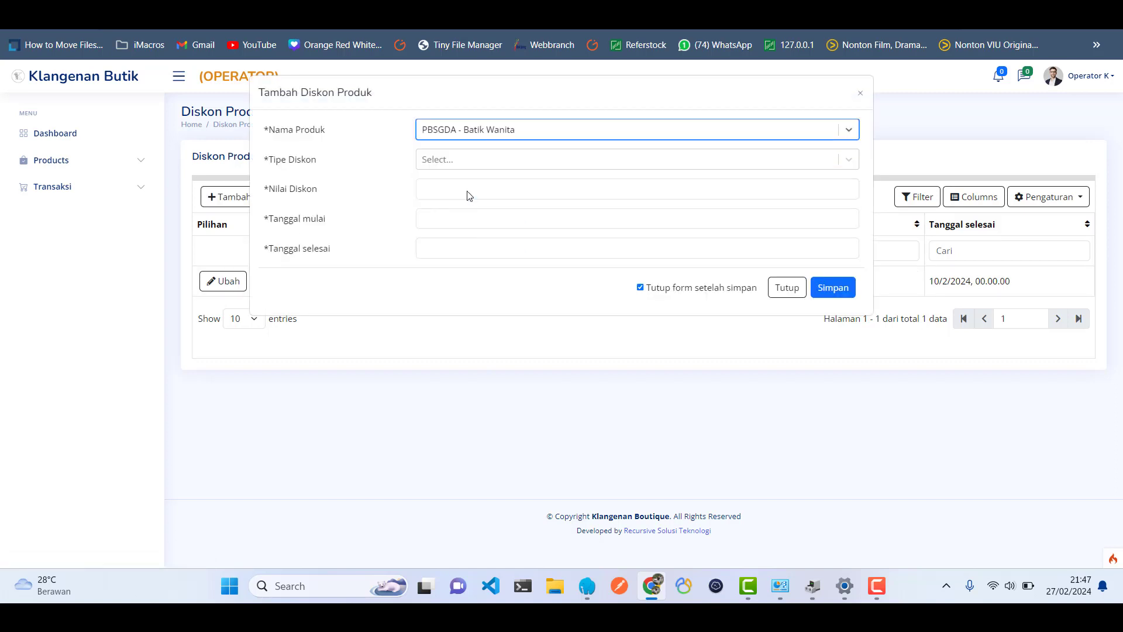
Try the Nominal (Rp) discount type, switch it to Prosentase (%), and set the discount value to 5.
{"action": "left_click", "coordinate": [429, 161]}
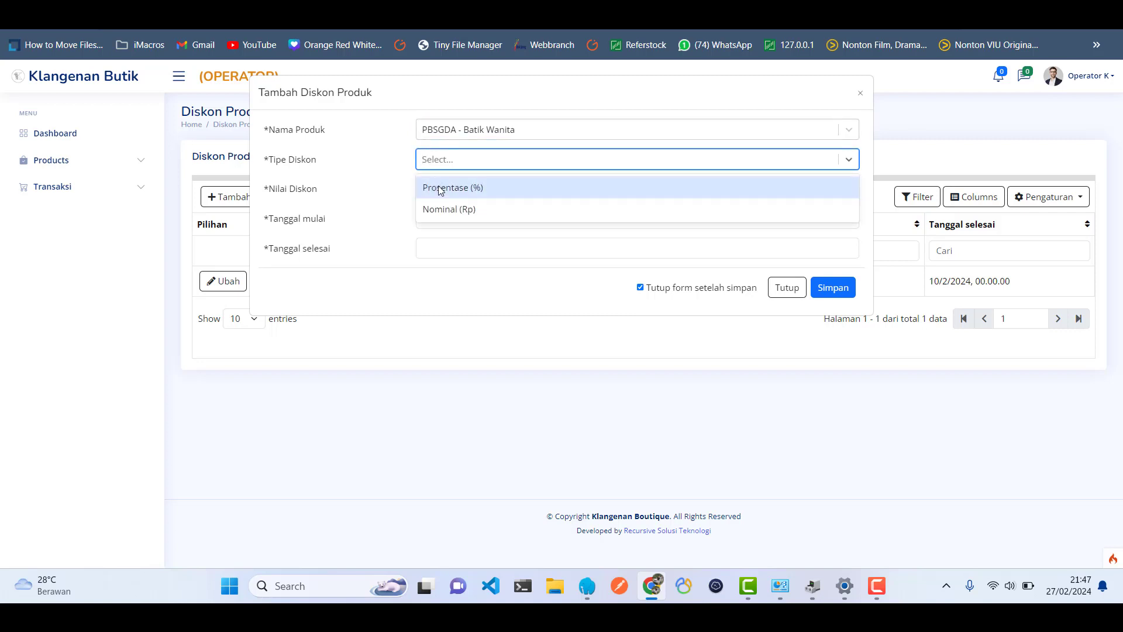
{"action": "left_click", "coordinate": [449, 209]}
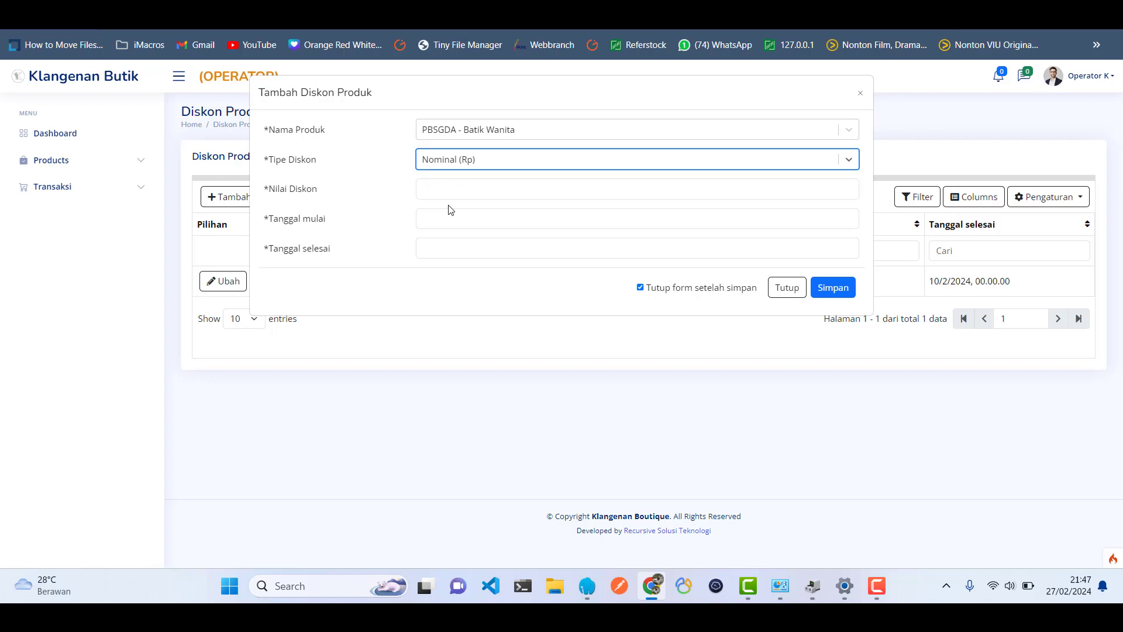
{"action": "left_click", "coordinate": [434, 157]}
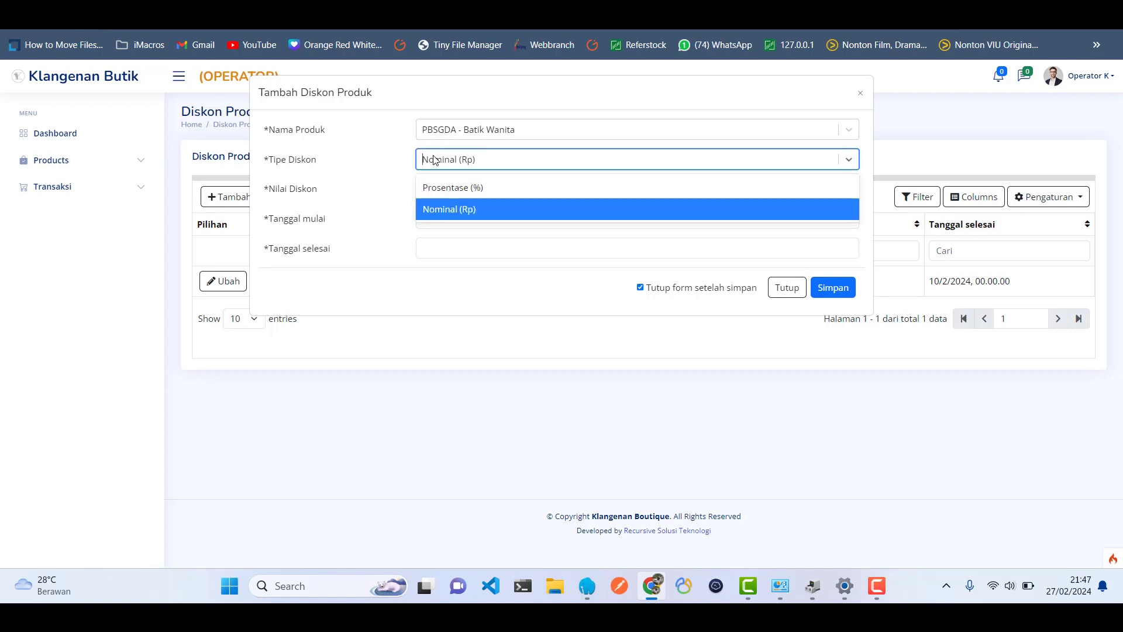
{"action": "left_click", "coordinate": [447, 187]}
{"action": "left_click", "coordinate": [447, 189]}
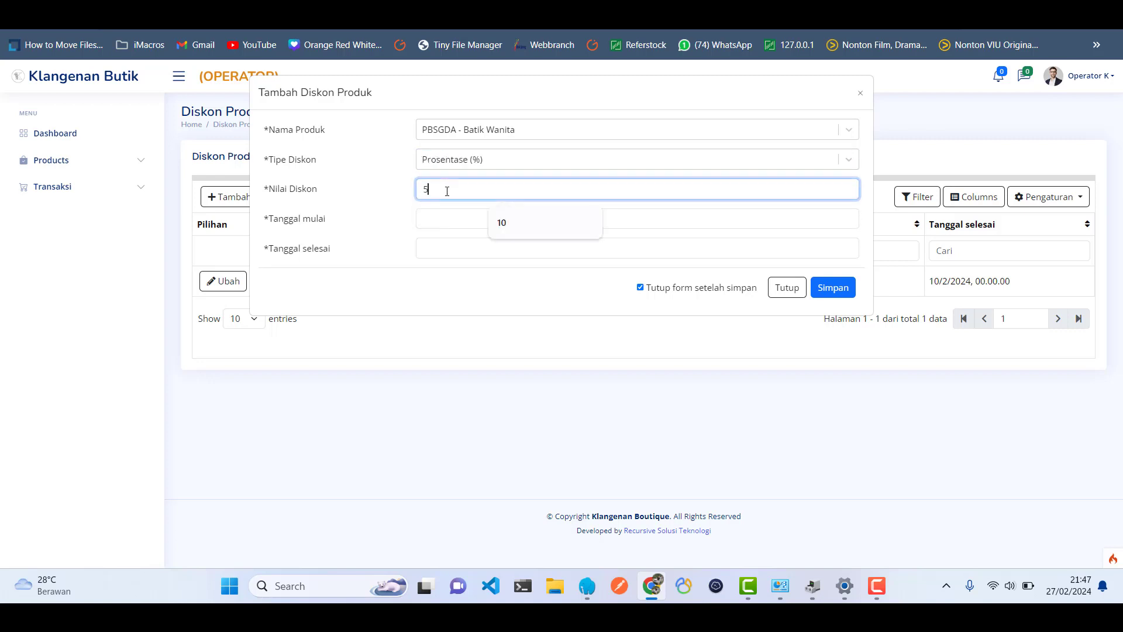
Set the discount's start date to 27 February 2024 at 00:00.
{"action": "left_click", "coordinate": [434, 219]}
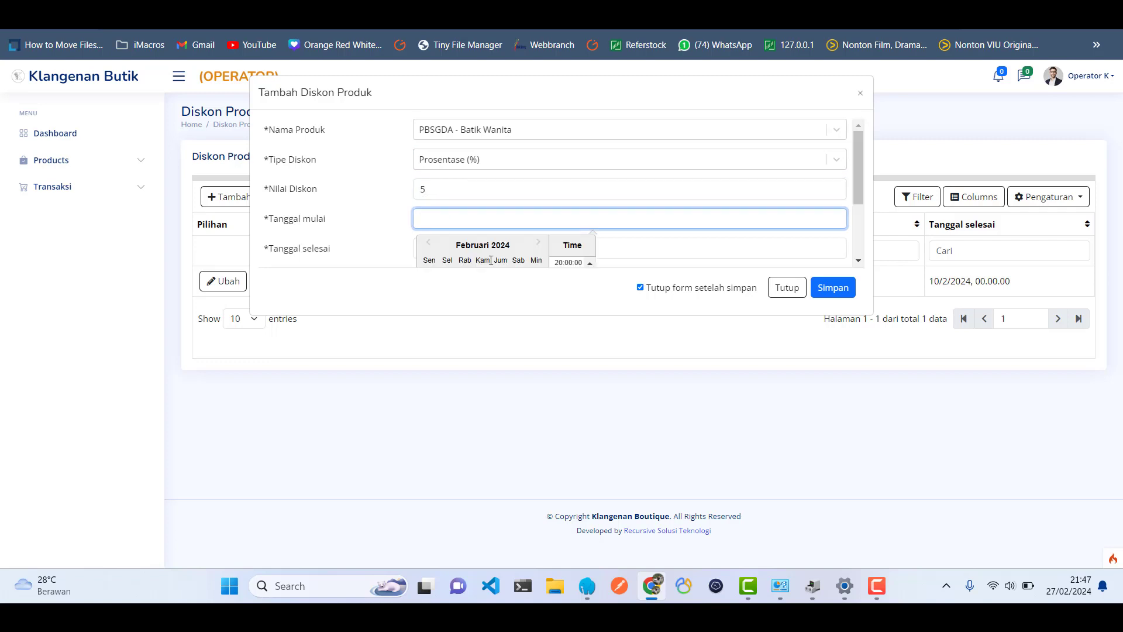
{"action": "scroll", "coordinate": [482, 230], "scroll_direction": "down", "scroll_amount": 2}
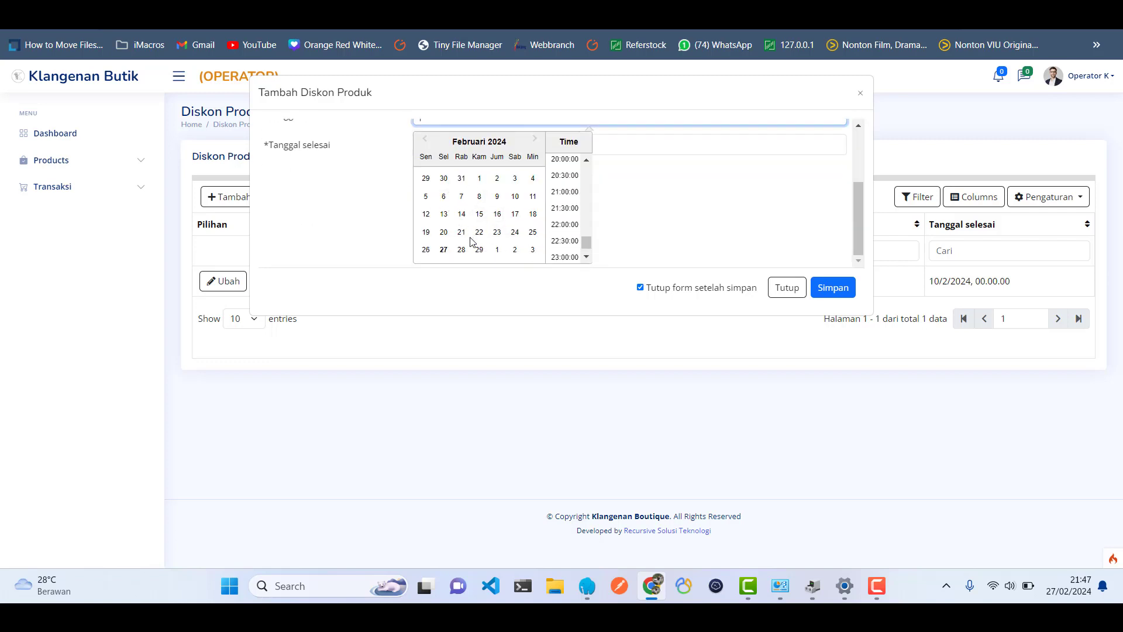
{"action": "left_click", "coordinate": [445, 251]}
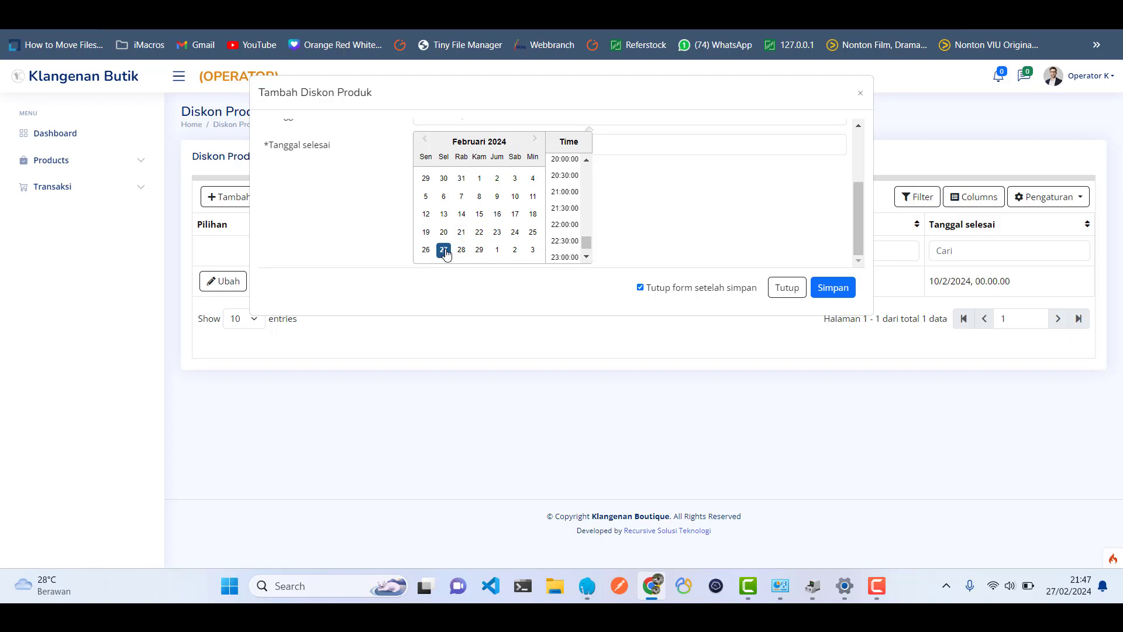
{"action": "scroll", "coordinate": [560, 190], "scroll_direction": "up", "scroll_amount": 2}
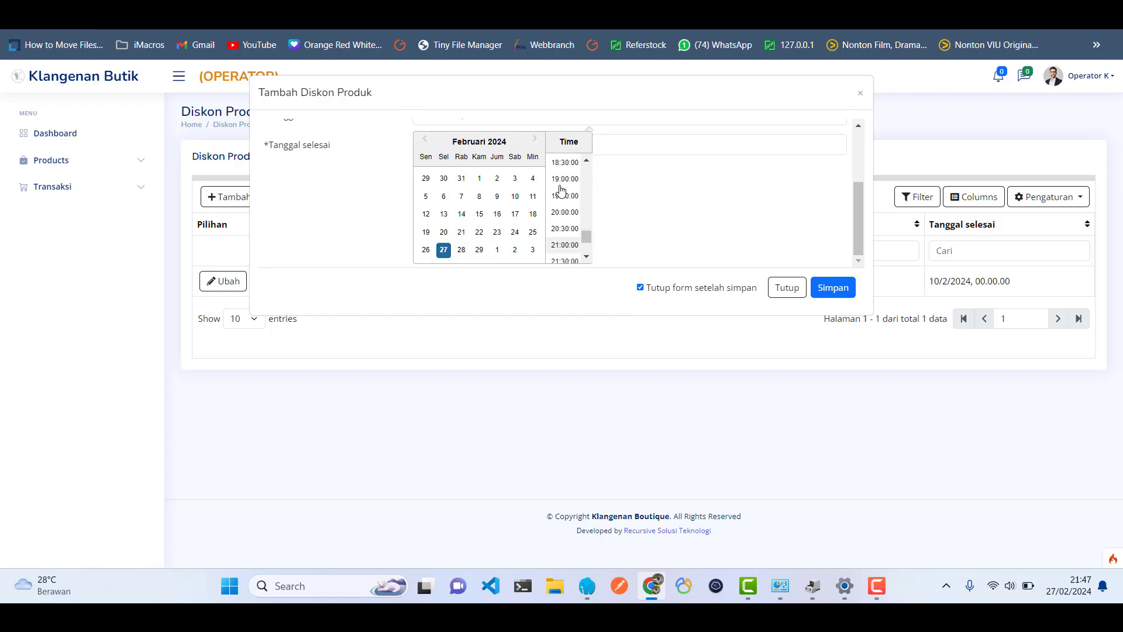
{"action": "scroll", "coordinate": [561, 190], "scroll_direction": "up", "scroll_amount": 3}
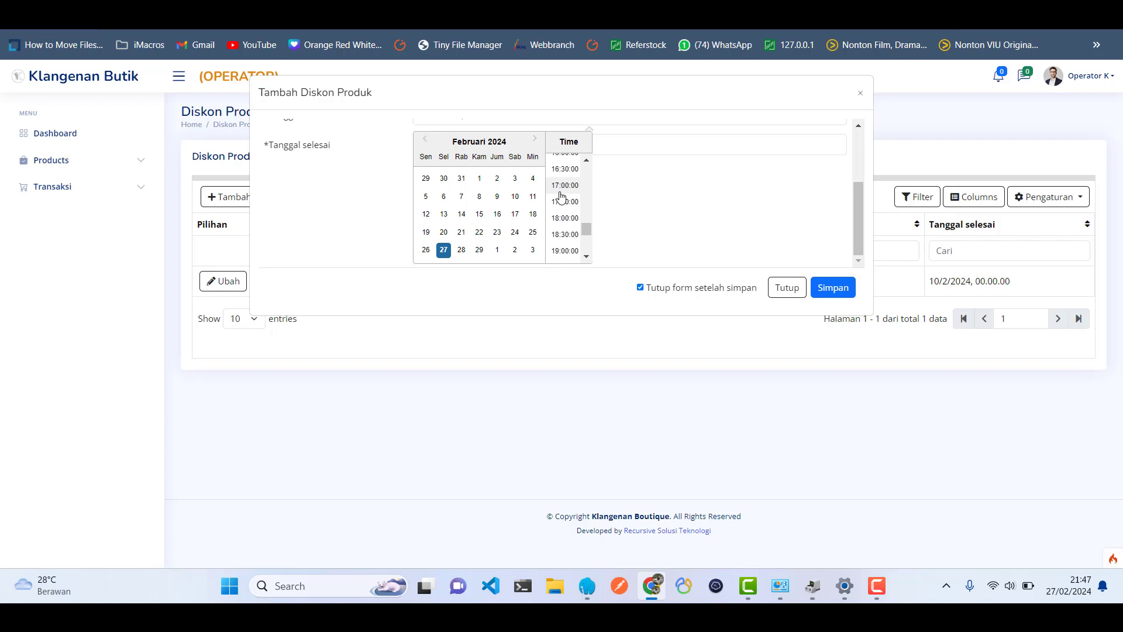
{"action": "scroll", "coordinate": [561, 197], "scroll_direction": "up", "scroll_amount": 8}
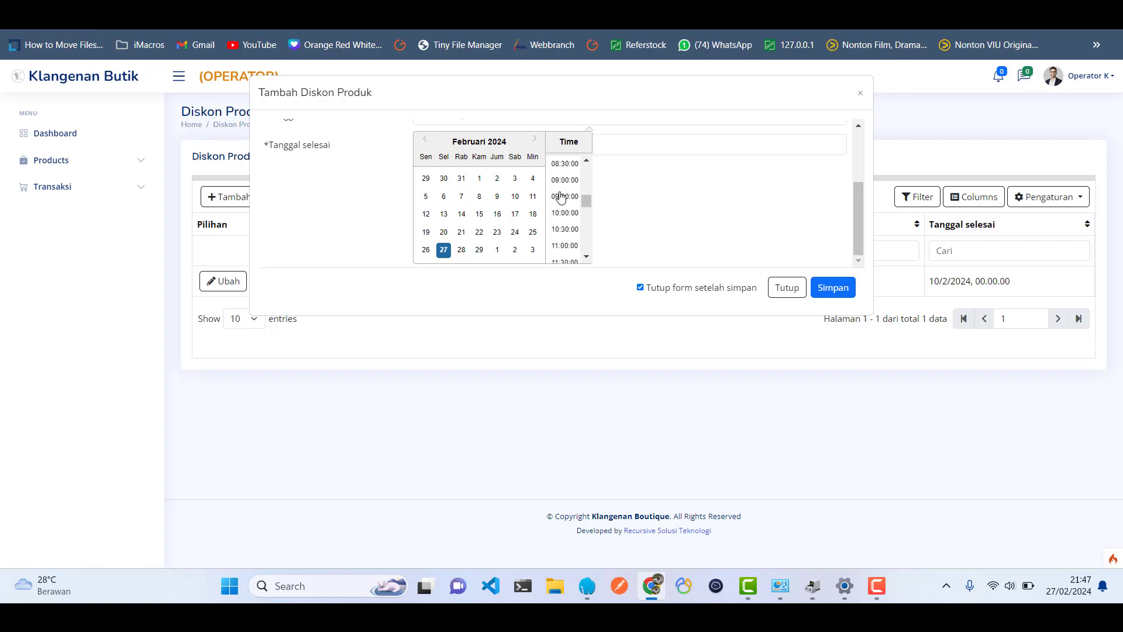
{"action": "scroll", "coordinate": [561, 197], "scroll_direction": "up", "scroll_amount": 8}
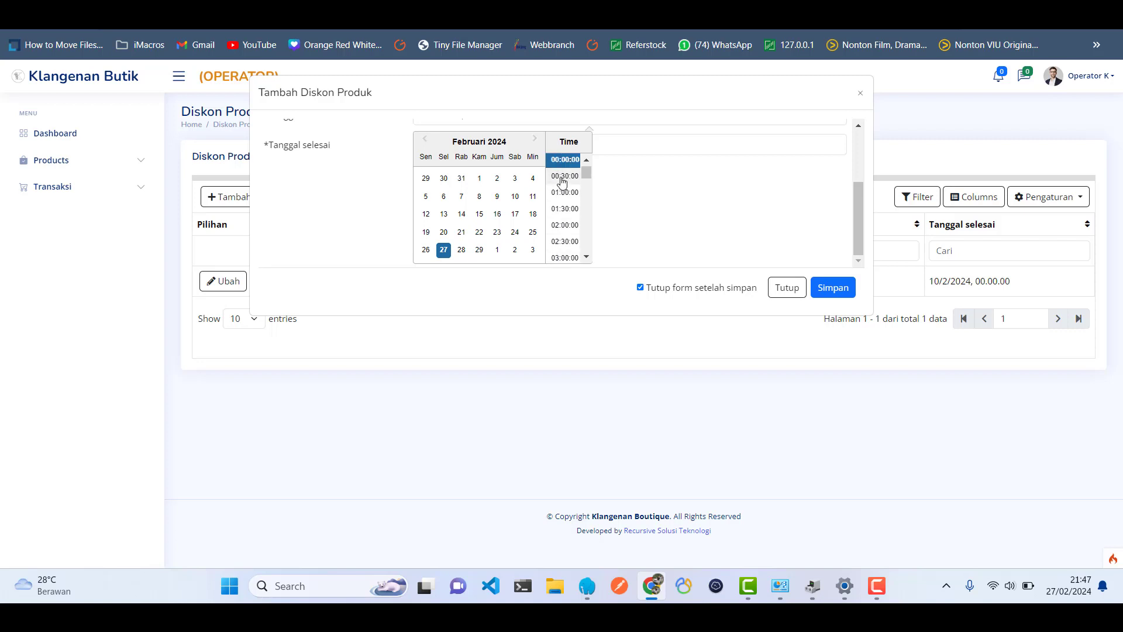
{"action": "left_click", "coordinate": [563, 161]}
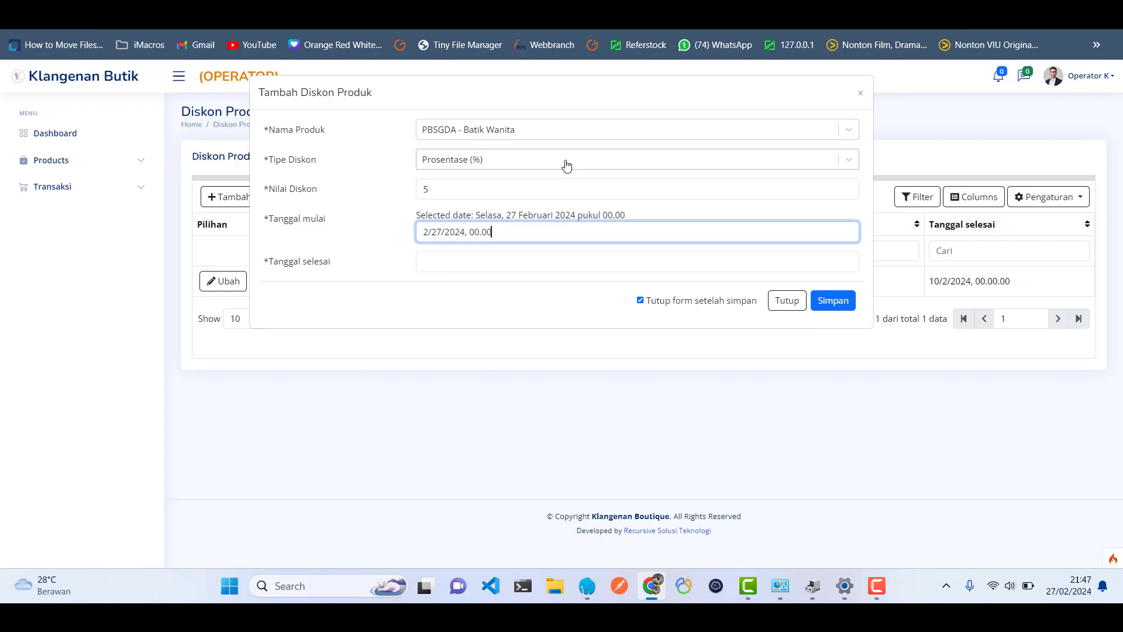
Set the discount's end date to 29 February 2024 at 00:00 and save the discount.
{"action": "left_click", "coordinate": [495, 259]}
{"action": "scroll", "coordinate": [472, 236], "scroll_direction": "down", "scroll_amount": 3}
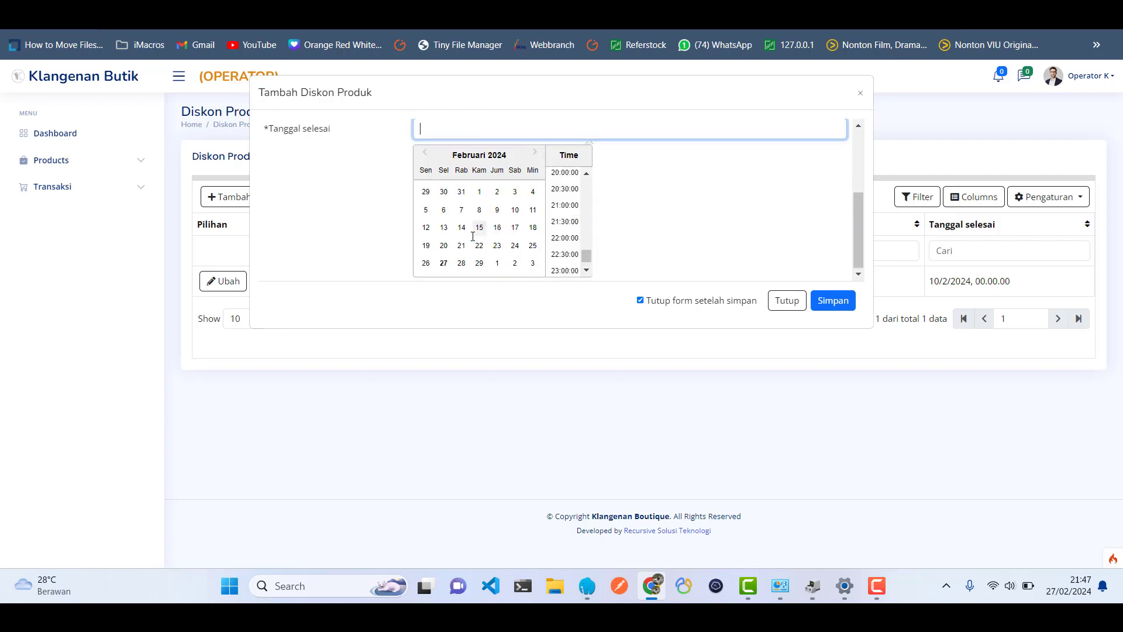
{"action": "left_click", "coordinate": [480, 263]}
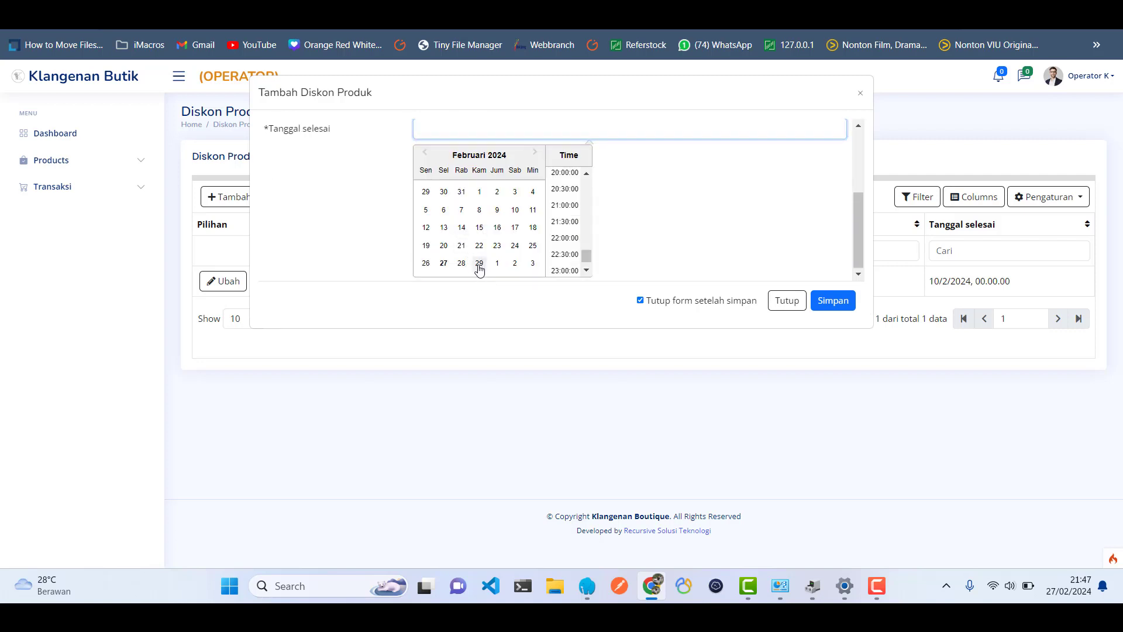
{"action": "scroll", "coordinate": [566, 206], "scroll_direction": "up", "scroll_amount": 5}
{"action": "scroll", "coordinate": [566, 206], "scroll_direction": "up", "scroll_amount": 6}
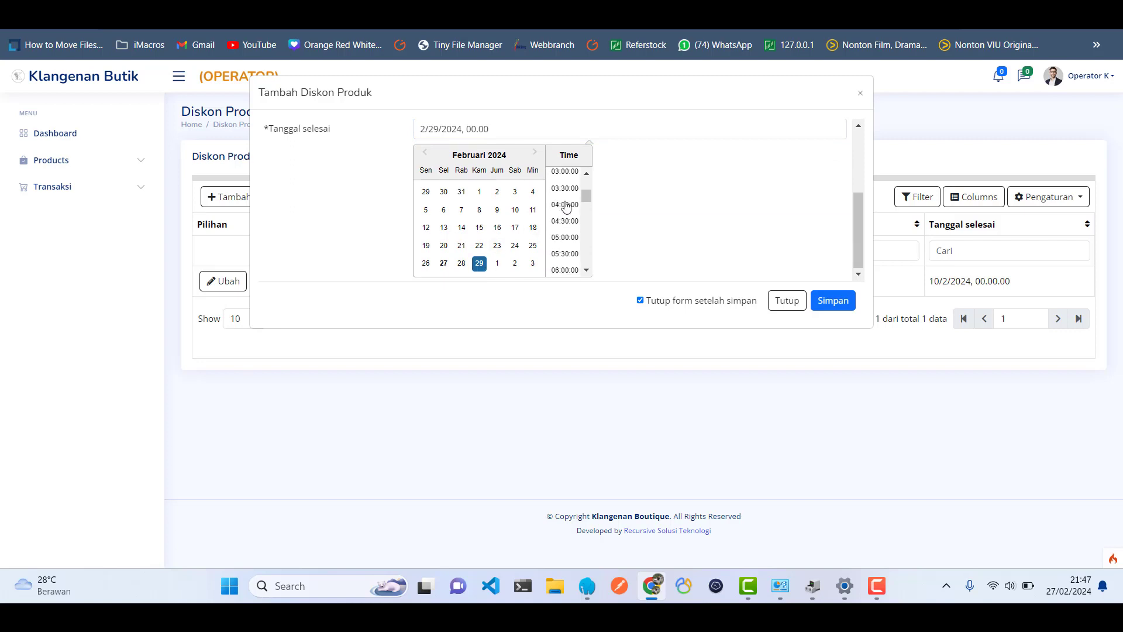
{"action": "left_click", "coordinate": [567, 176]}
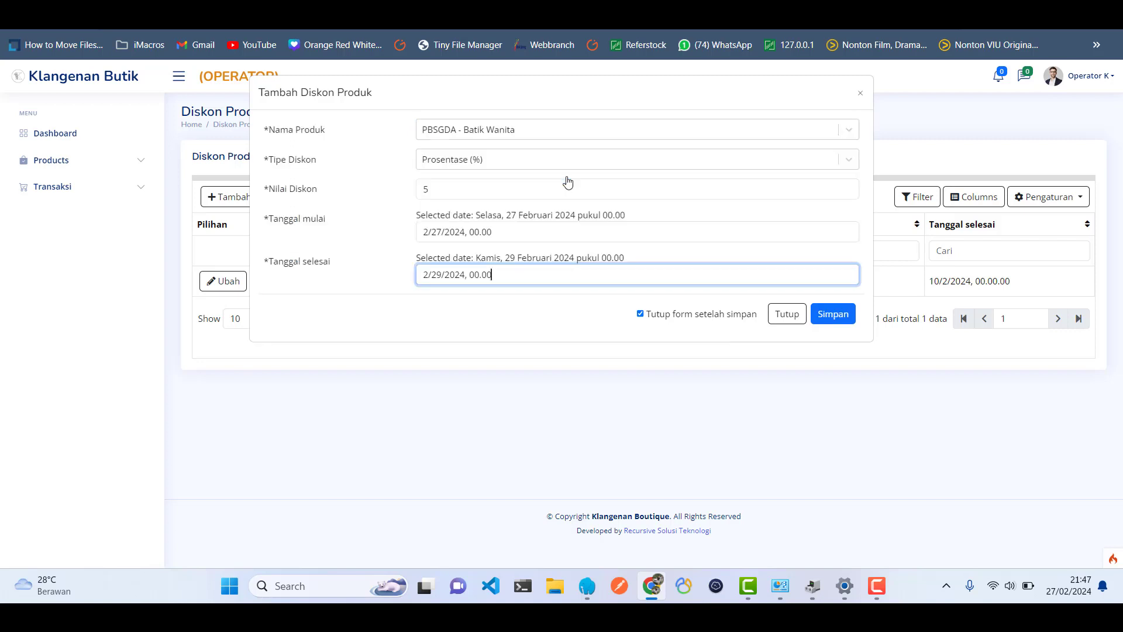
{"action": "left_click", "coordinate": [842, 316]}
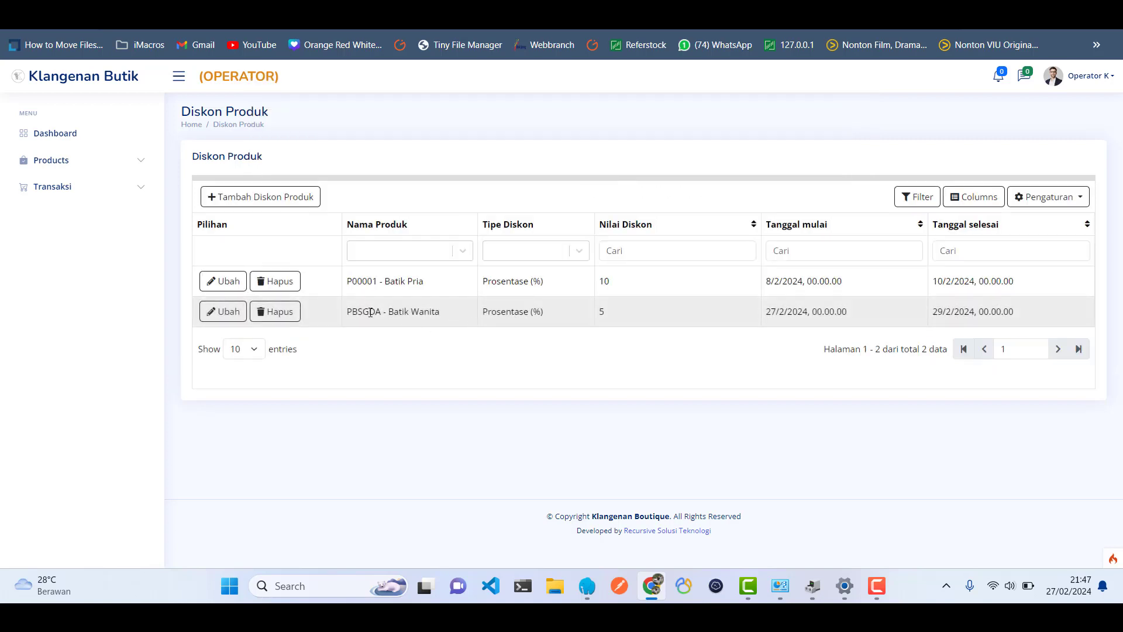
Review the discount type and value of the PBSGDA - Batik Wanita entry in the product discount list.
{"action": "double_click", "coordinate": [602, 312]}
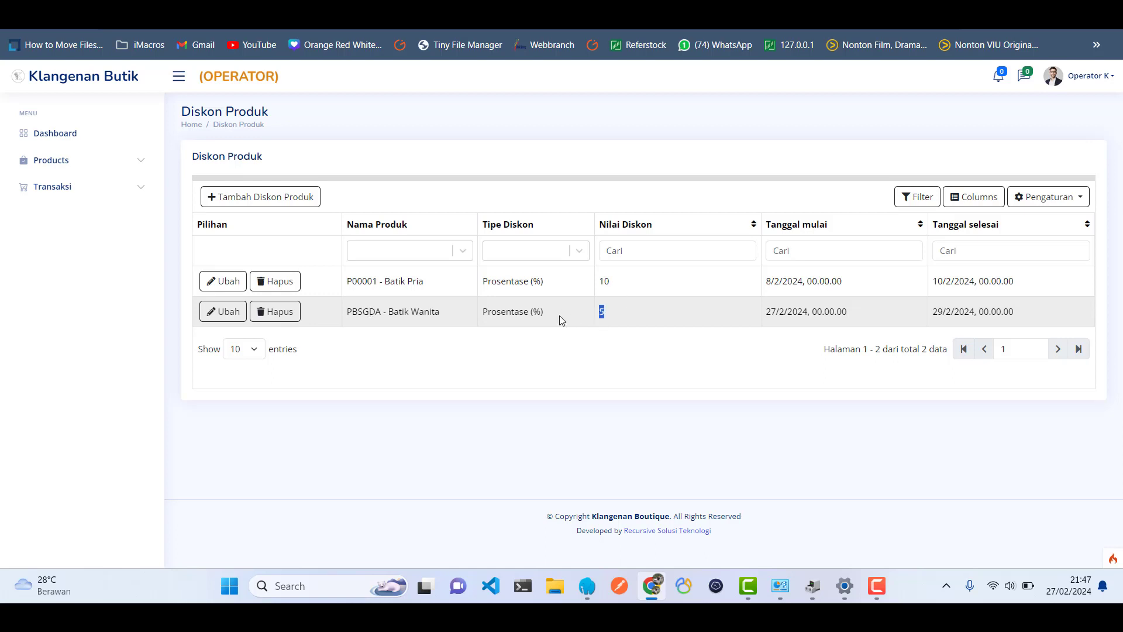
{"action": "double_click", "coordinate": [506, 311]}
{"action": "left_click", "coordinate": [504, 328]}
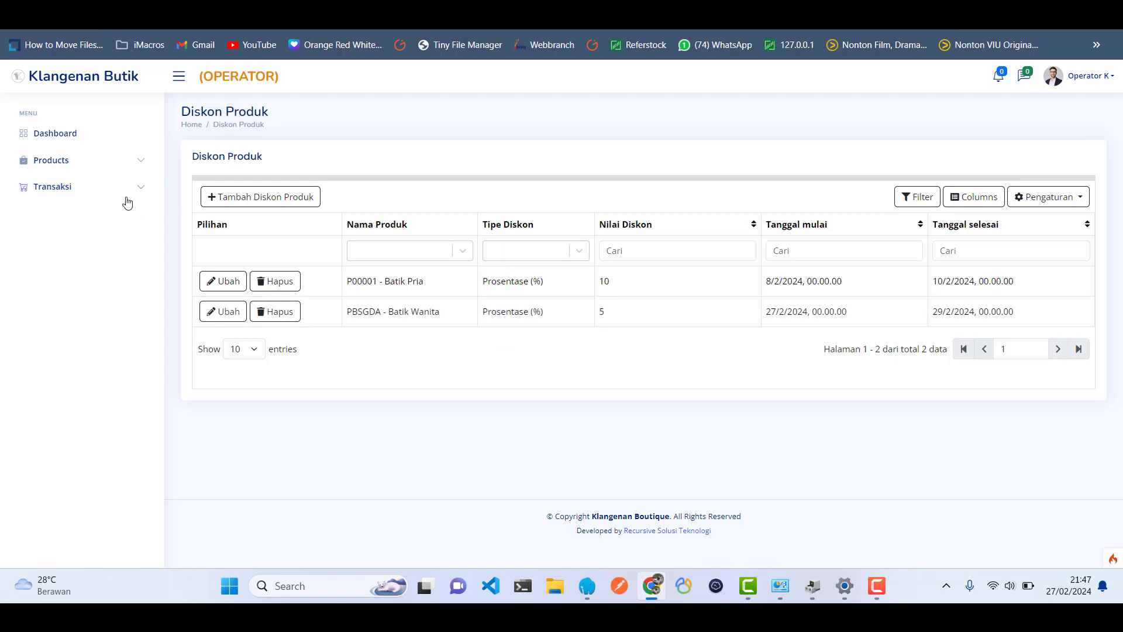
View the Penjualan sales page, and return to the Dashboard to check today's sales figures.
{"action": "left_click", "coordinate": [129, 165]}
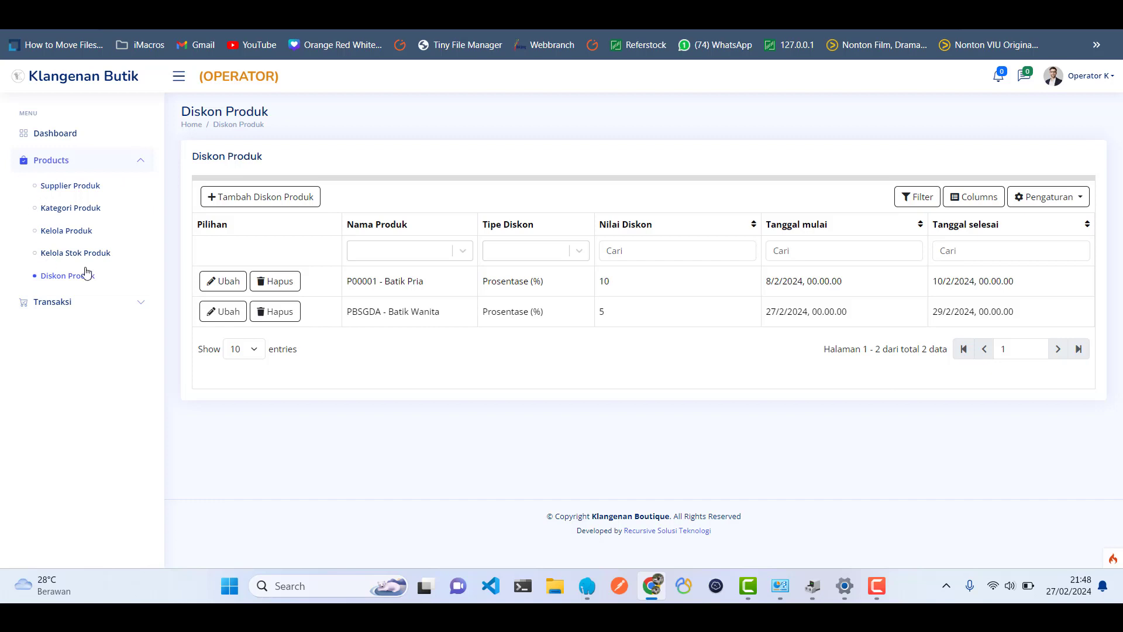
{"action": "left_click", "coordinate": [97, 302]}
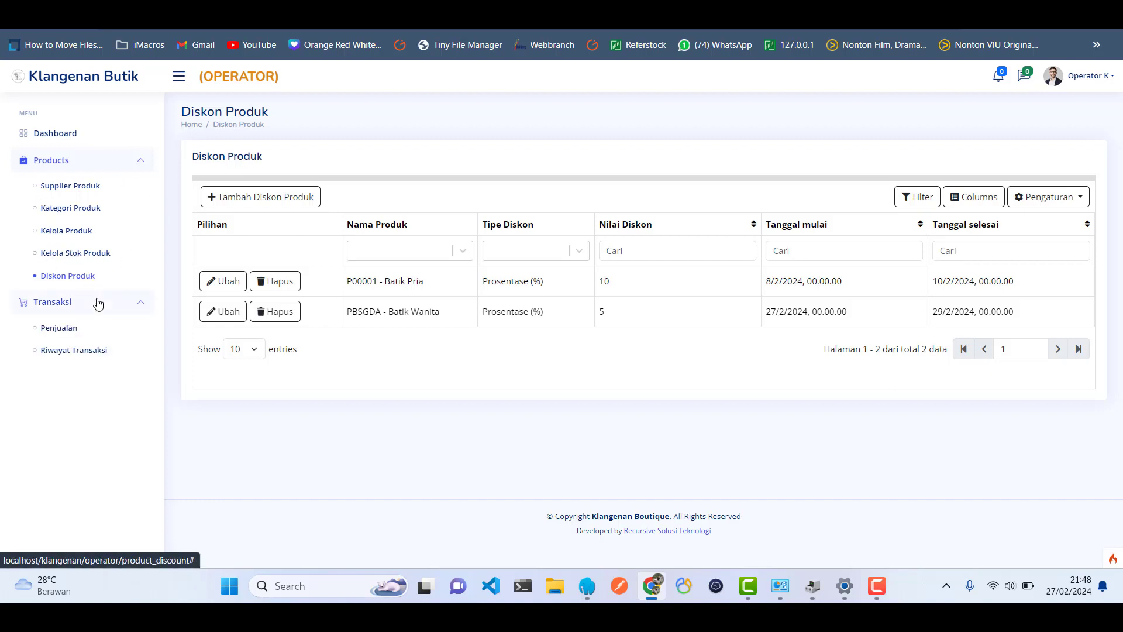
{"action": "left_click", "coordinate": [76, 330]}
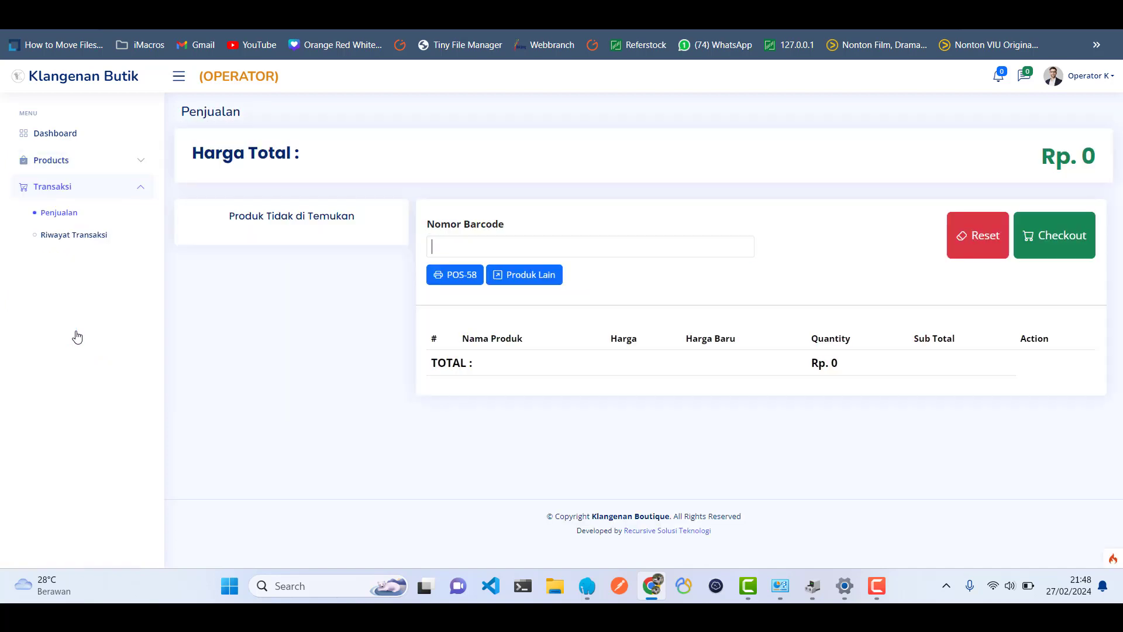
{"action": "left_click", "coordinate": [64, 138]}
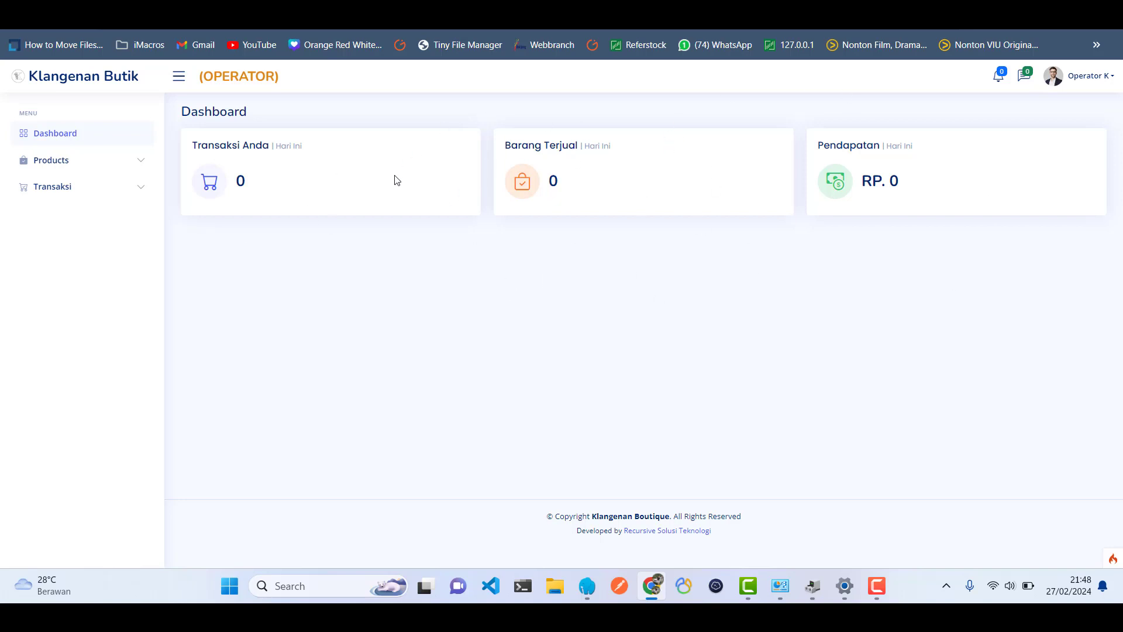
Start a sale in Penjualan and add the products with barcodes P00001 and PBSGDA.
{"action": "left_click", "coordinate": [145, 189]}
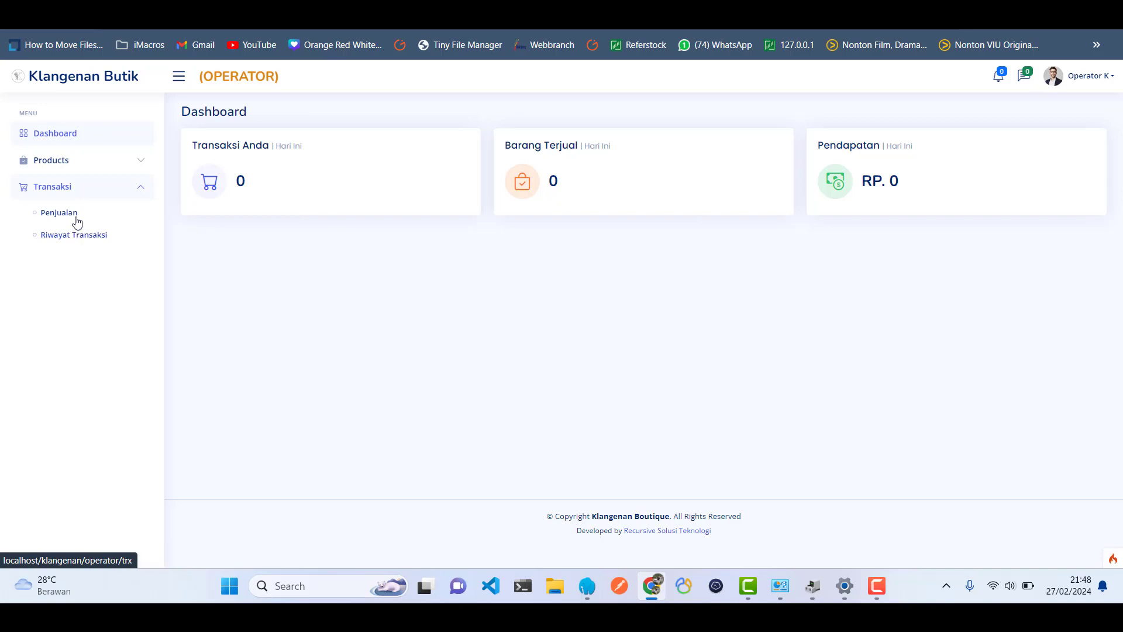
{"action": "left_click", "coordinate": [75, 220]}
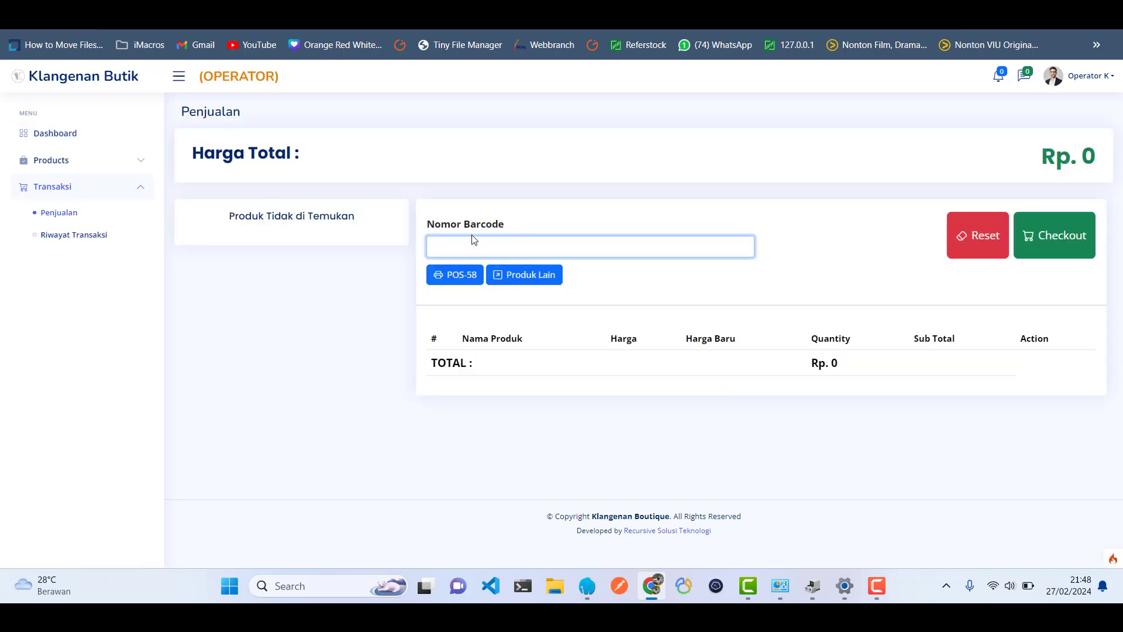
{"action": "type", "text": "P00001"}
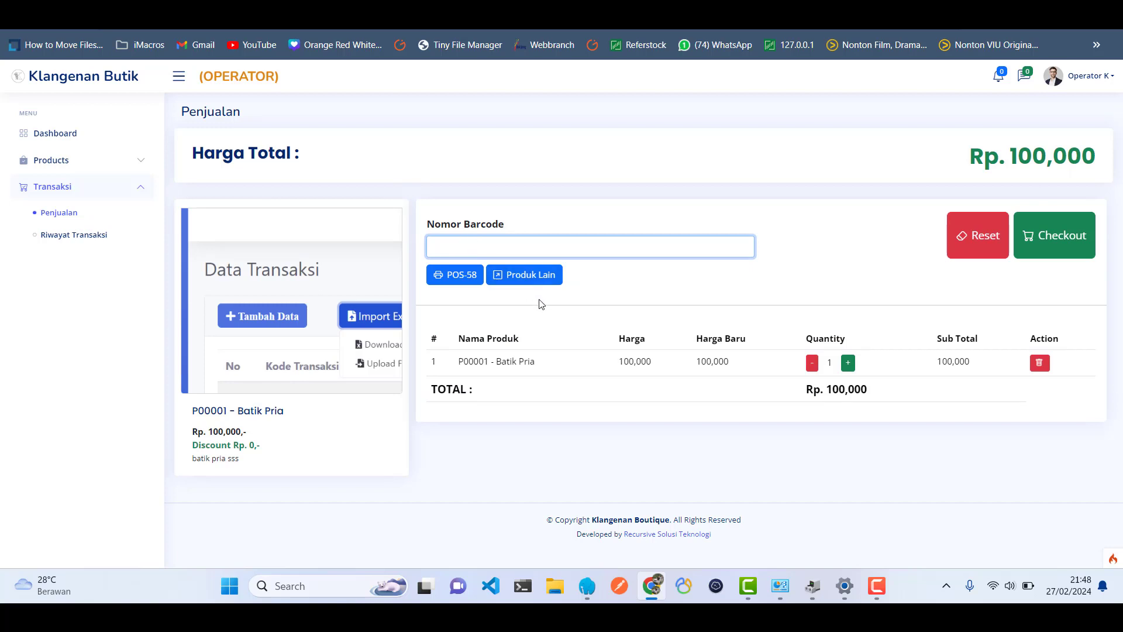
{"action": "type", "text": "P"}
{"action": "key", "text": "BackSpace"}
{"action": "type", "text": "PBSGDA"}
{"action": "key", "text": "Return"}
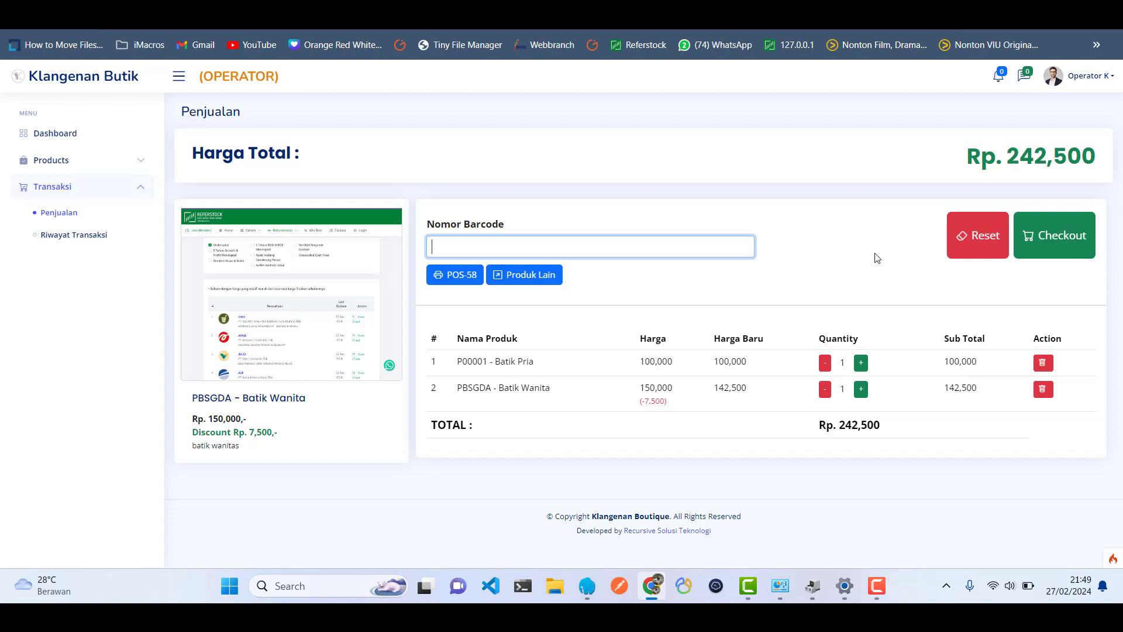
Look at the POS-58 receipt printer setup and close it without changes.
{"action": "right_click", "coordinate": [463, 280]}
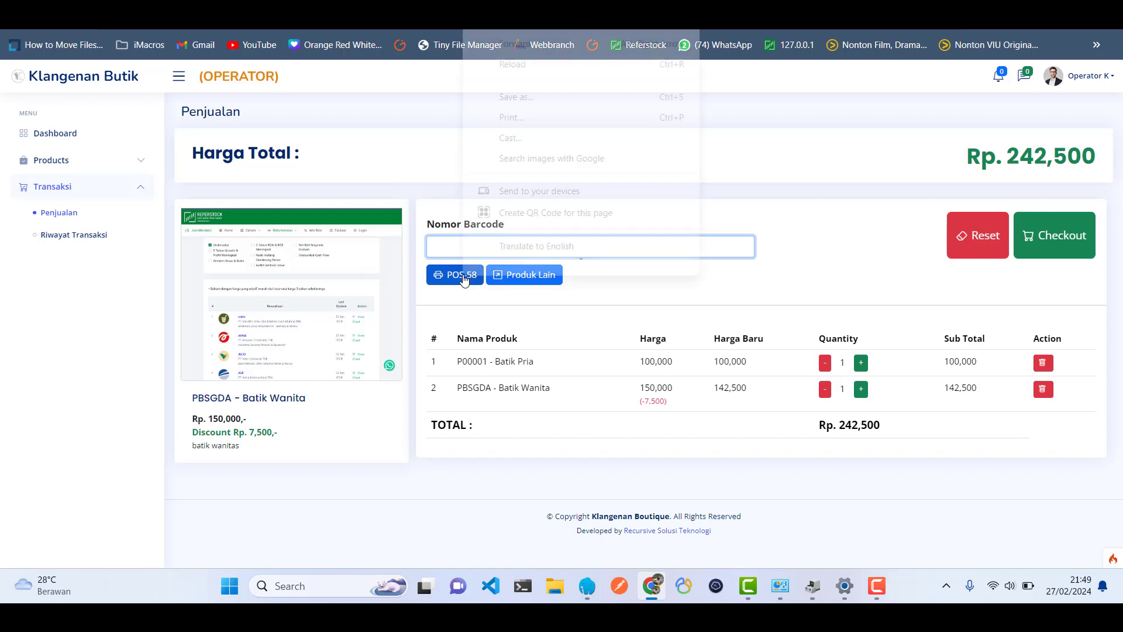
{"action": "left_click", "coordinate": [438, 278]}
{"action": "left_click", "coordinate": [438, 279]}
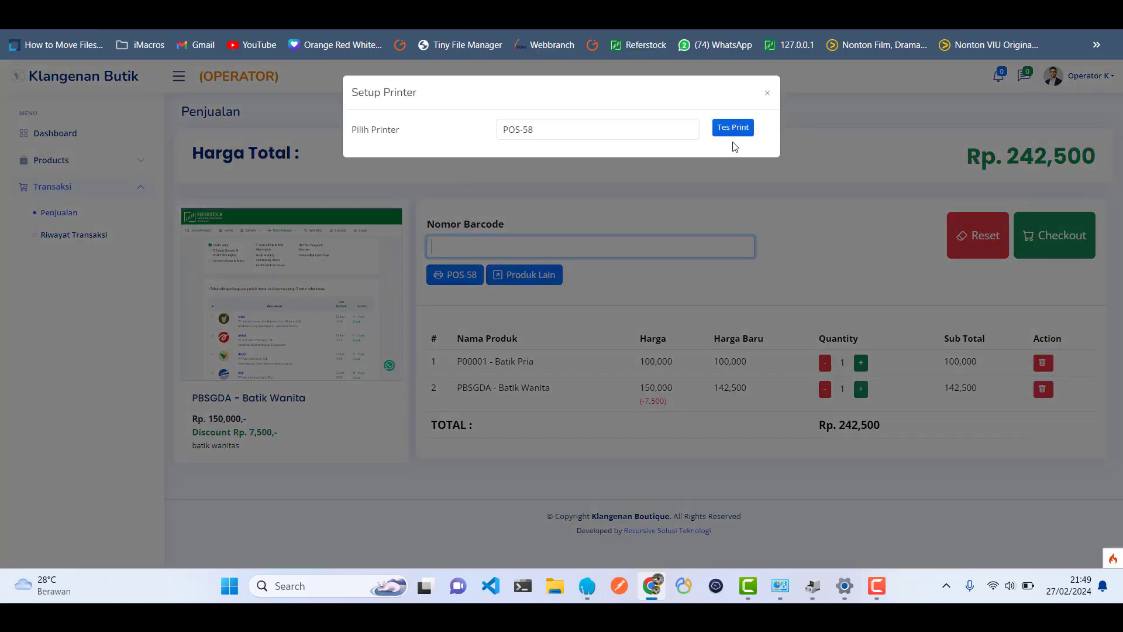
{"action": "left_click", "coordinate": [751, 190]}
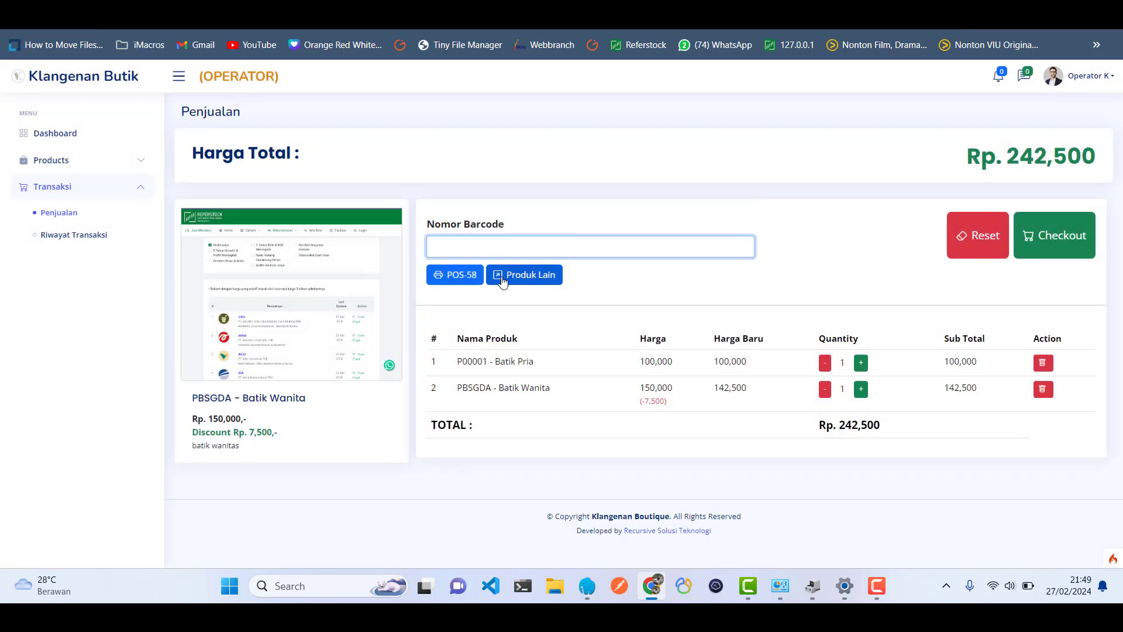
Try the Produk Lain entry form with the product name "Batik pria merah", and close it without adding the product.
{"action": "left_click", "coordinate": [539, 283]}
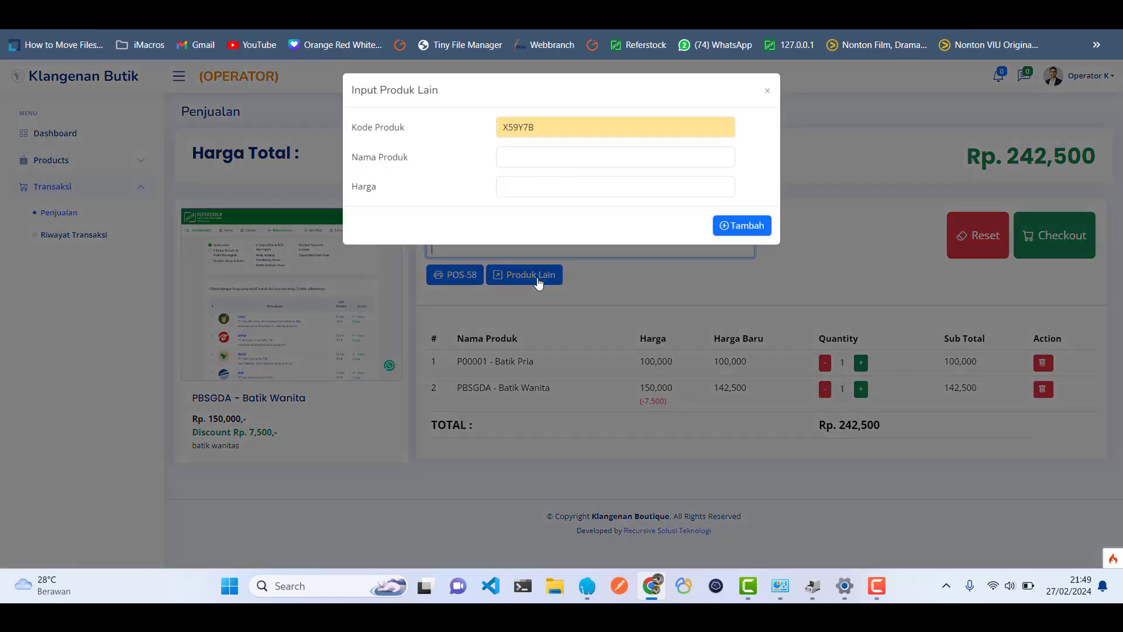
{"action": "left_click", "coordinate": [526, 164]}
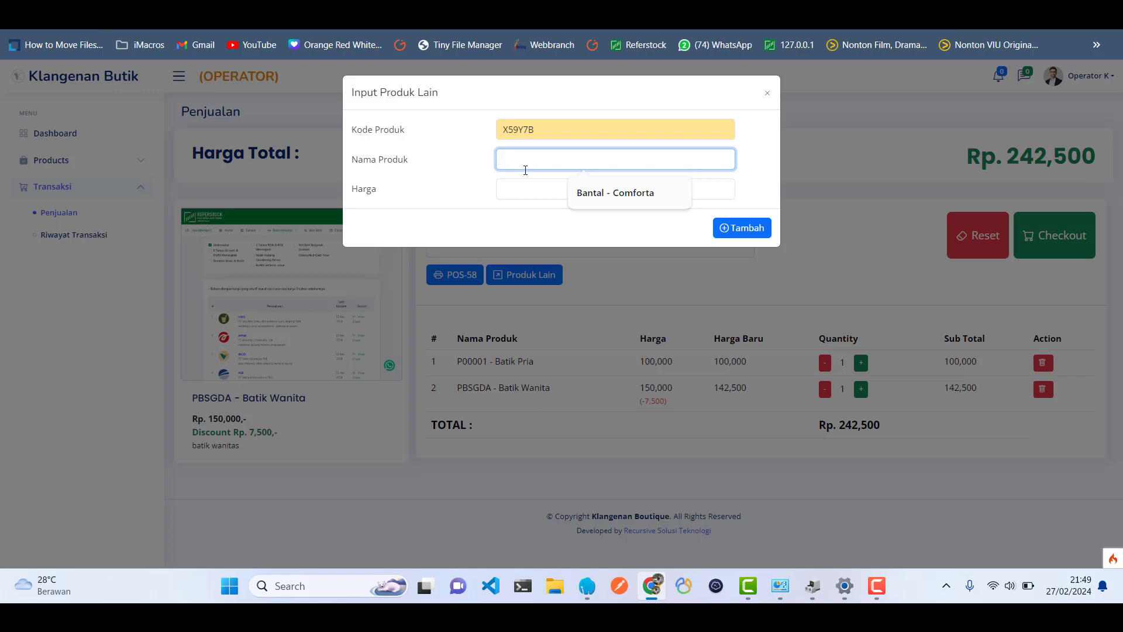
{"action": "left_click", "coordinate": [526, 188]}
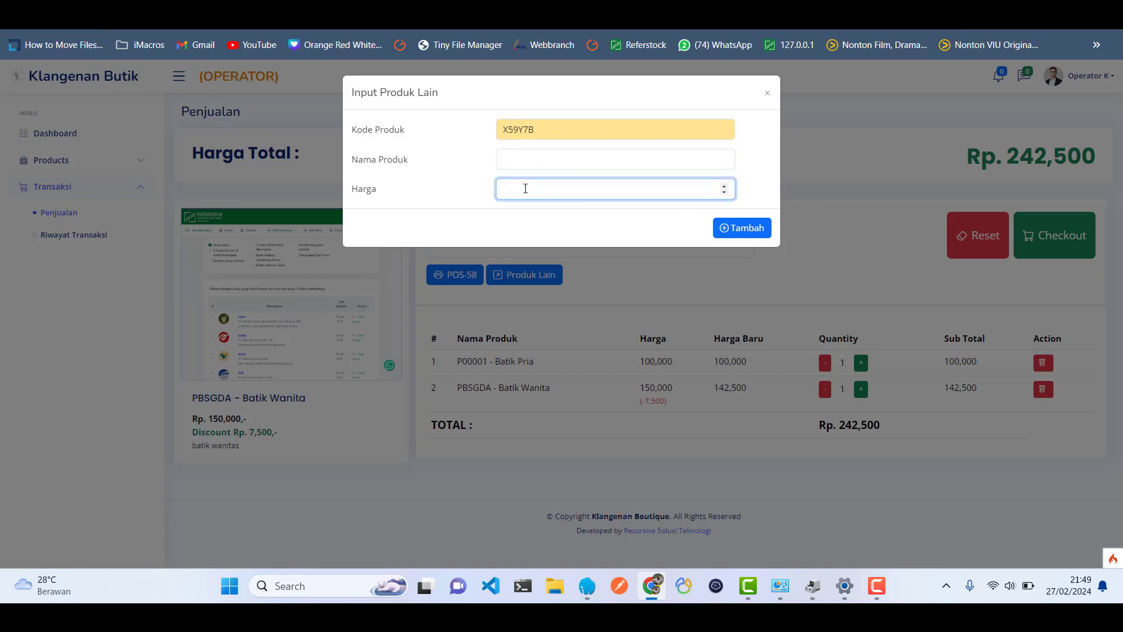
{"action": "left_click", "coordinate": [514, 154]}
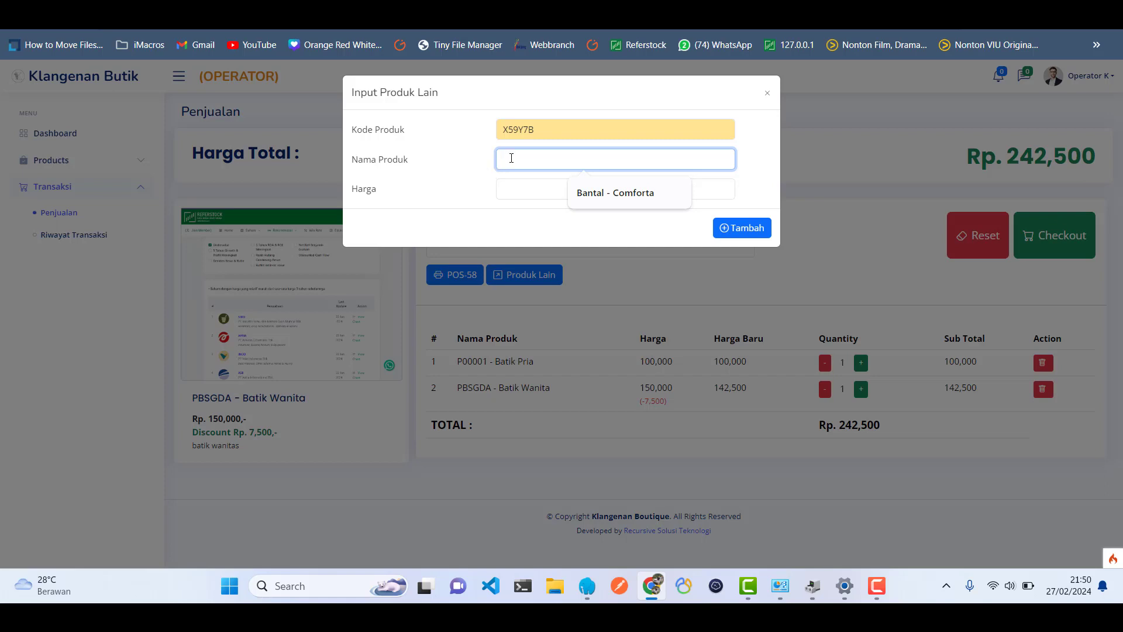
{"action": "type", "text": "Batik  "}
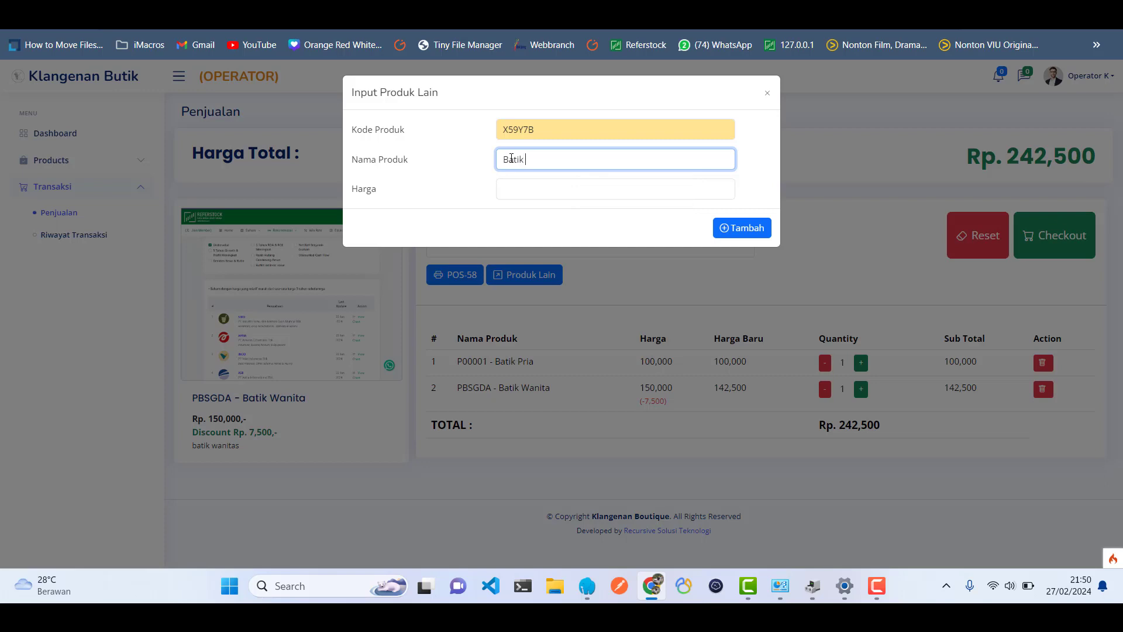
{"action": "type", "text": "pria merah"}
{"action": "key", "text": "Tab"}
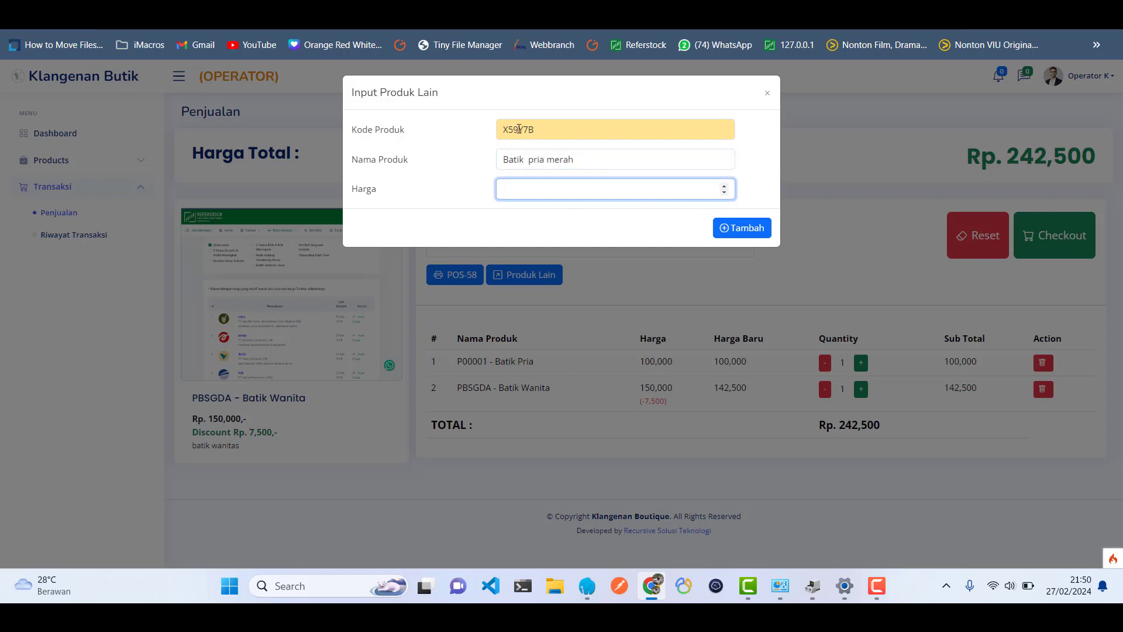
{"action": "left_click", "coordinate": [828, 237]}
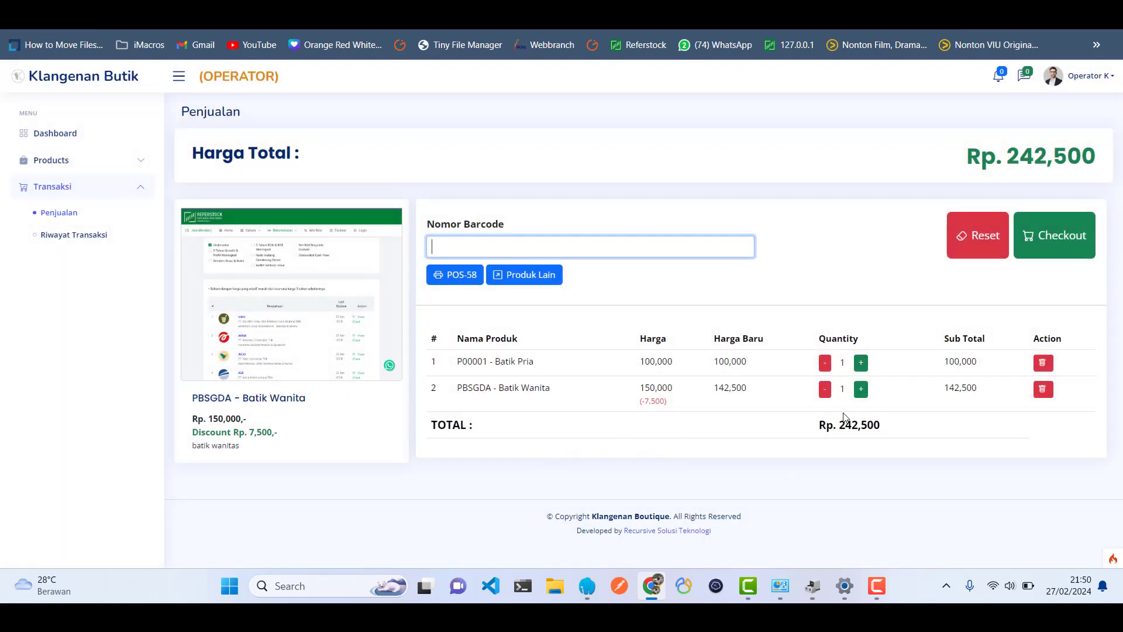
Check out the order with a Cash payment of 250000 and print the receipt.
{"action": "left_click", "coordinate": [1057, 258]}
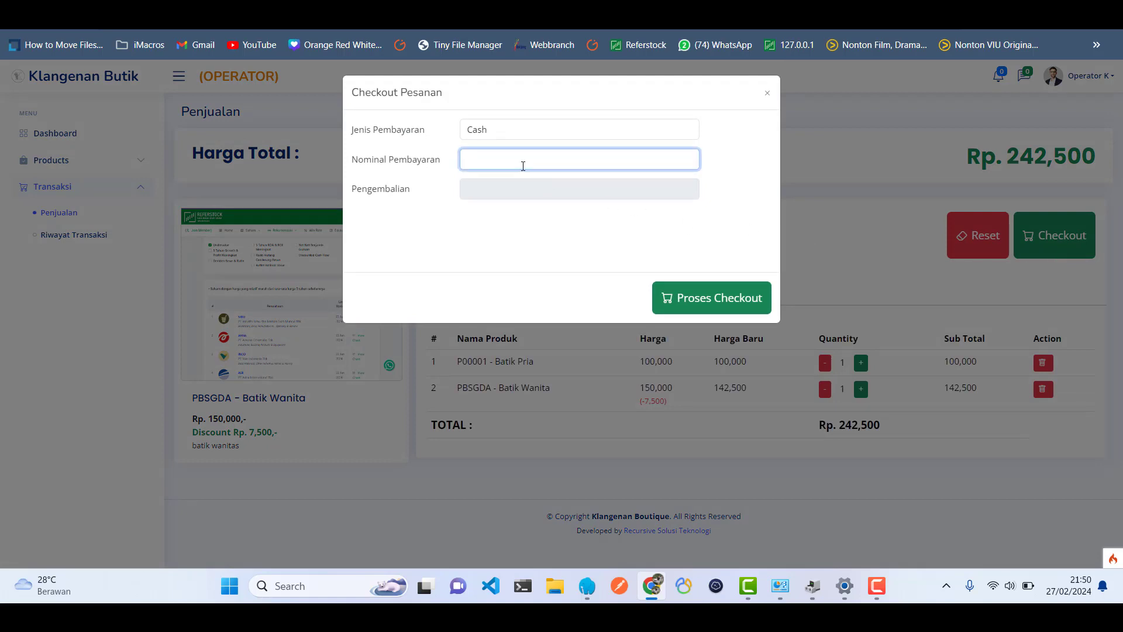
{"action": "type", "text": "250000"}
{"action": "double_click", "coordinate": [477, 190]}
{"action": "left_click", "coordinate": [692, 298]}
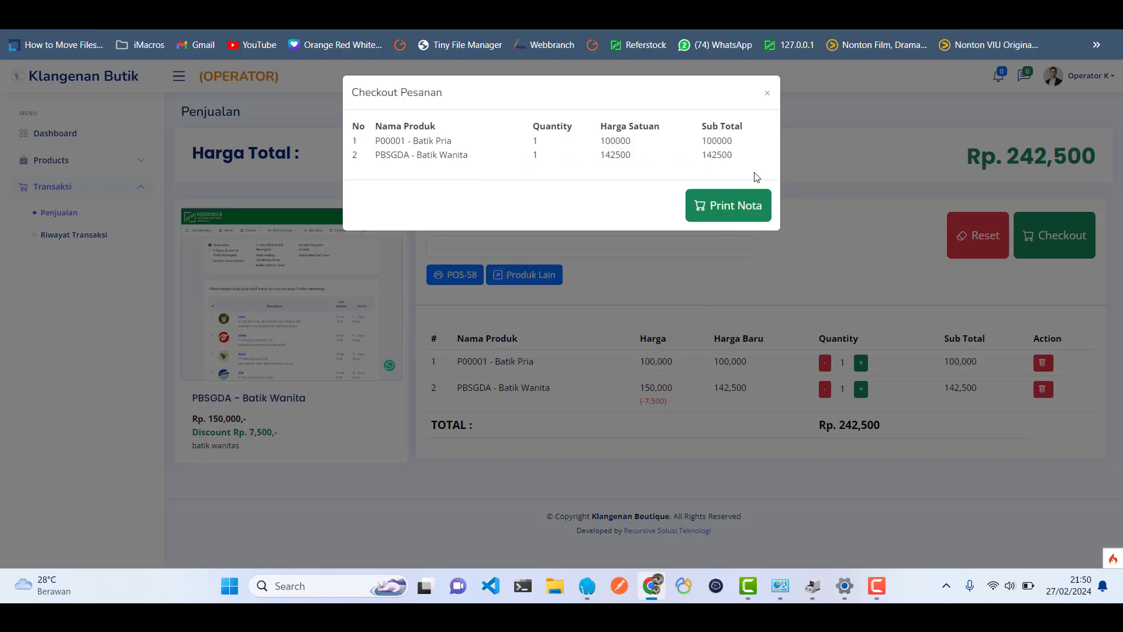
{"action": "left_click", "coordinate": [745, 201]}
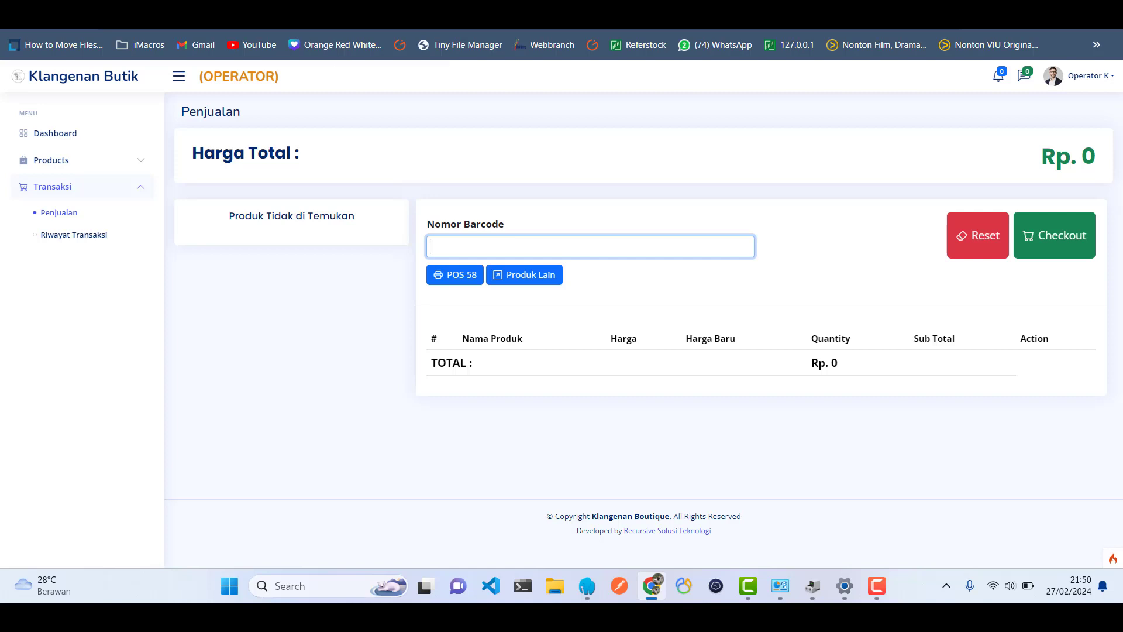
Switch to WhatsApp Web and enlarge the latest photo of the printed receipt to examine its items, discount and total.
{"action": "left_click", "coordinate": [228, 17]}
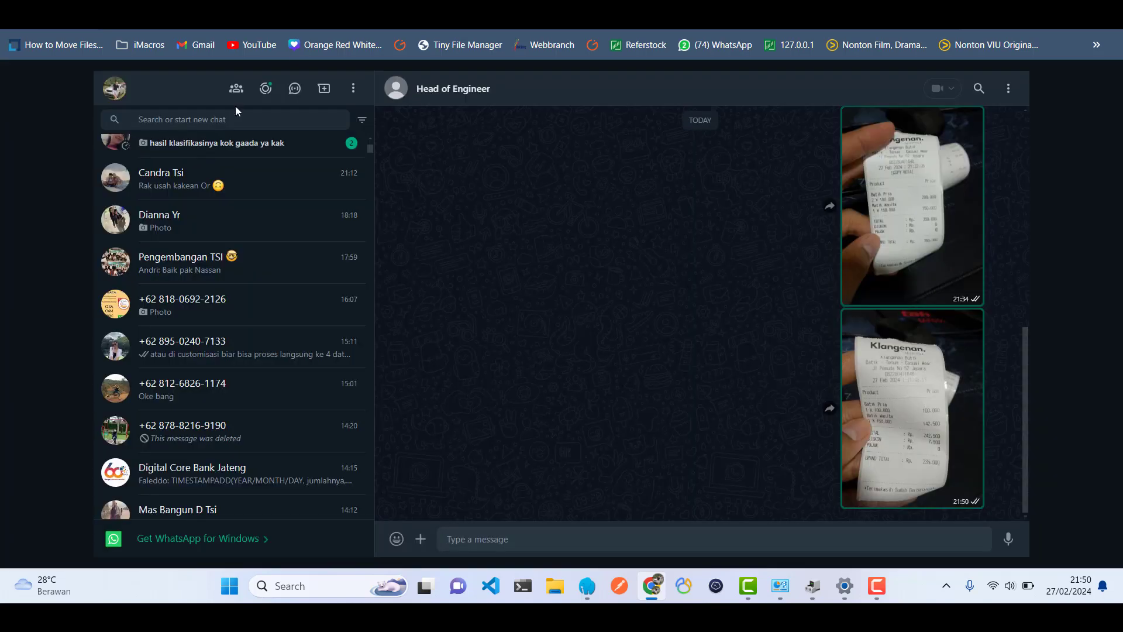
{"action": "left_click", "coordinate": [969, 439]}
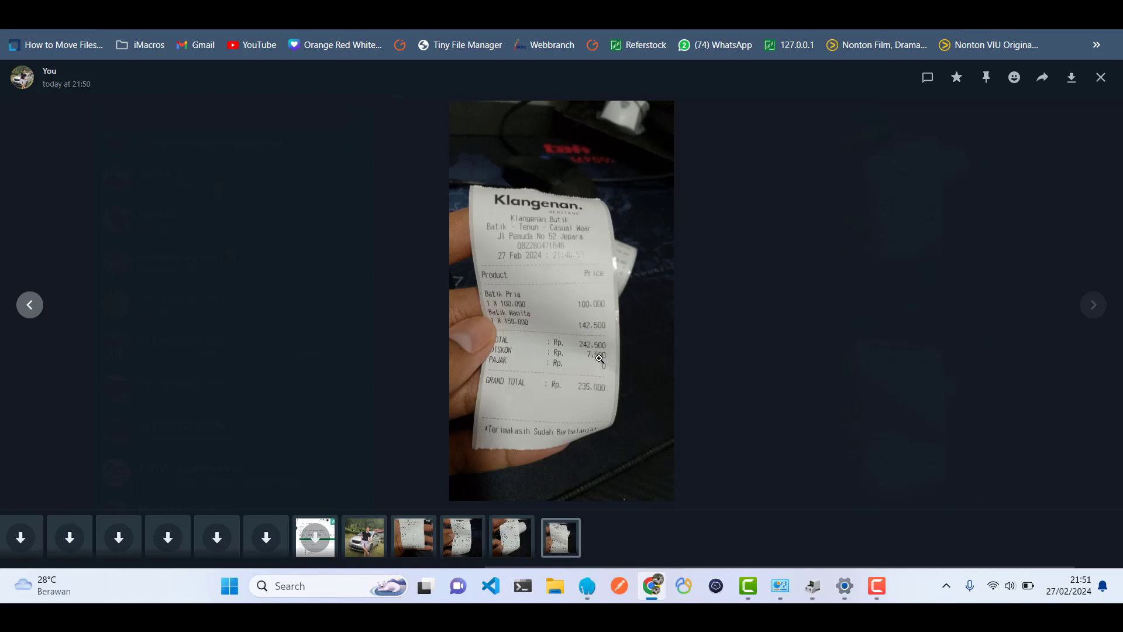
{"action": "left_click", "coordinate": [688, 353]}
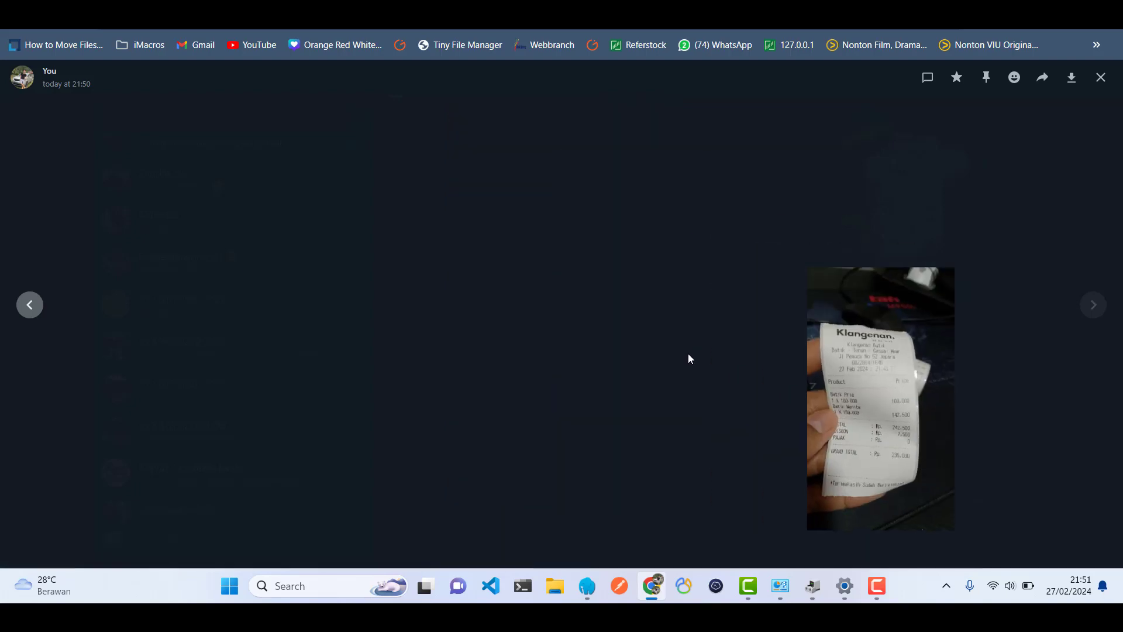
Switch to the Klangenan Butik cashier page and open its Riwayat Transaksi.
{"action": "key", "text": "ctrl+Tab"}
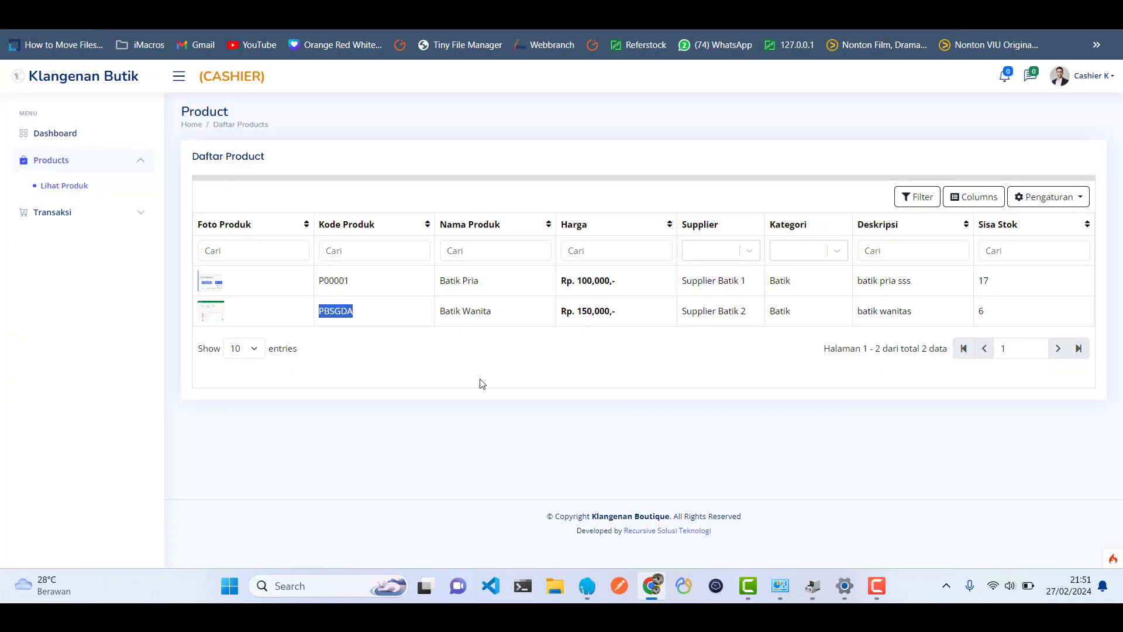
{"action": "left_click", "coordinate": [524, 394]}
{"action": "left_click", "coordinate": [137, 217]}
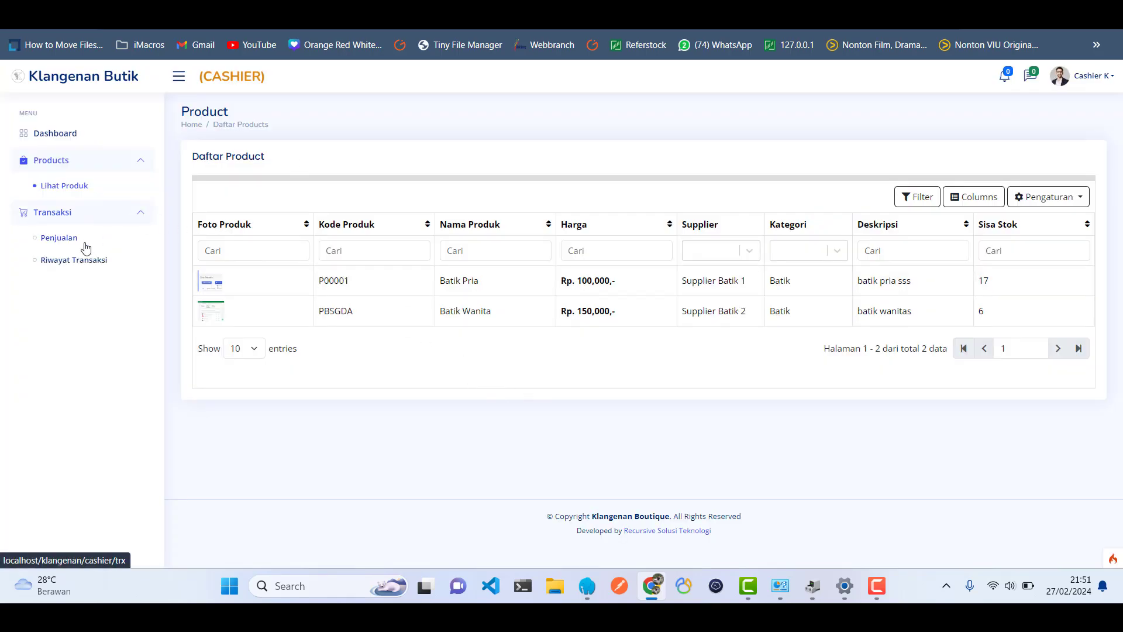
{"action": "left_click", "coordinate": [77, 261]}
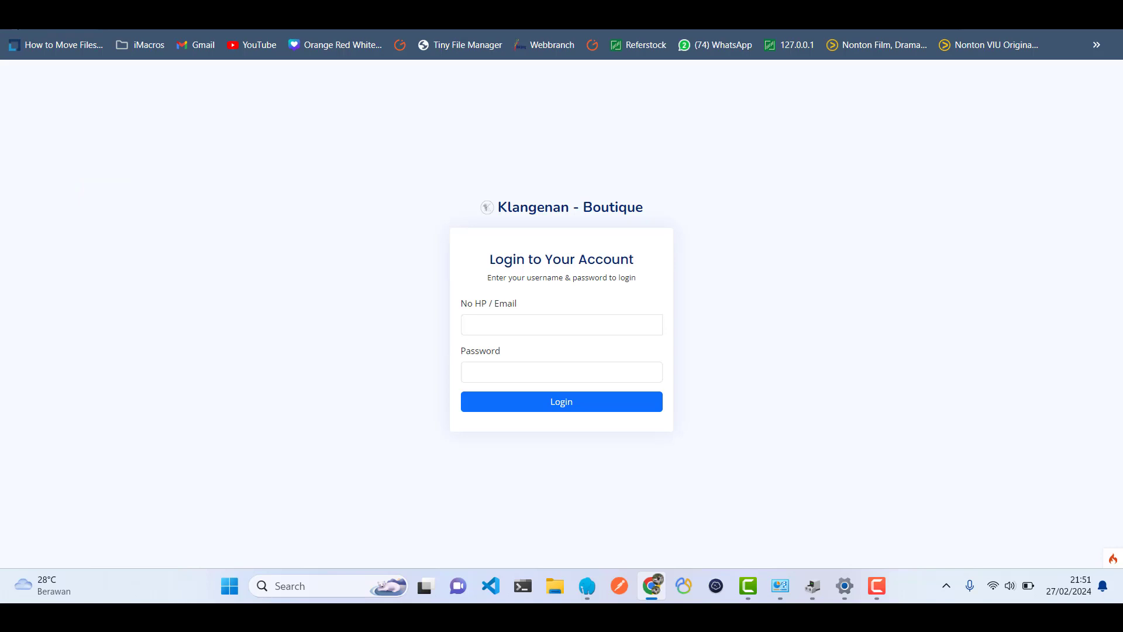
Log in to the operator account with its phone number and the account password.
{"action": "left_click", "coordinate": [594, 325]}
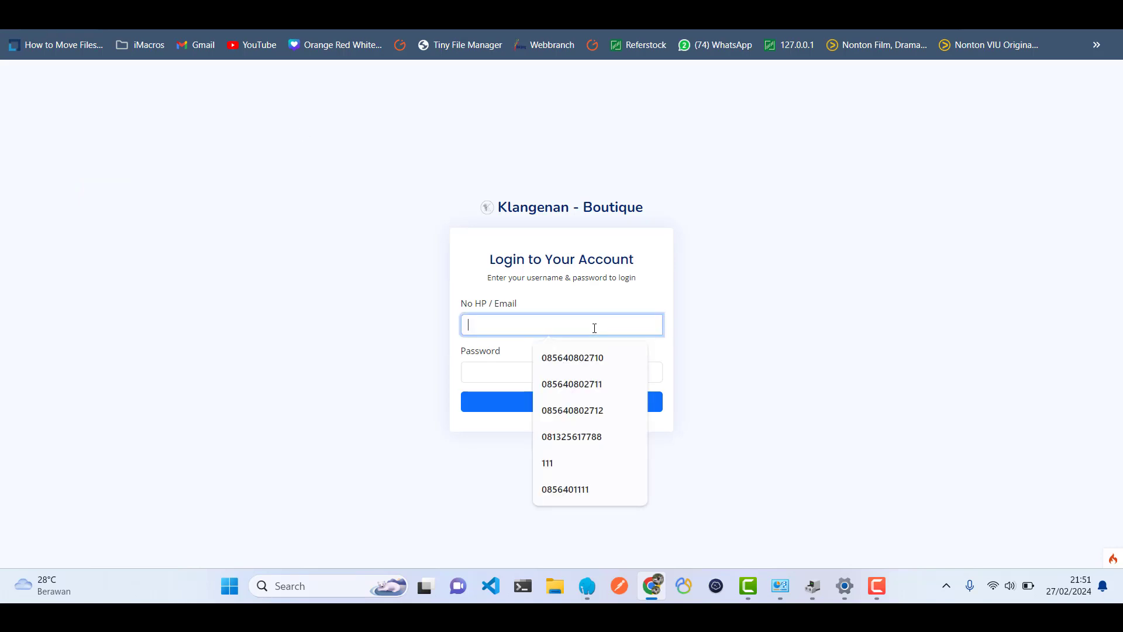
{"action": "key", "text": "Down"}
{"action": "key", "text": "Down"}
{"action": "key", "text": "Tab"}
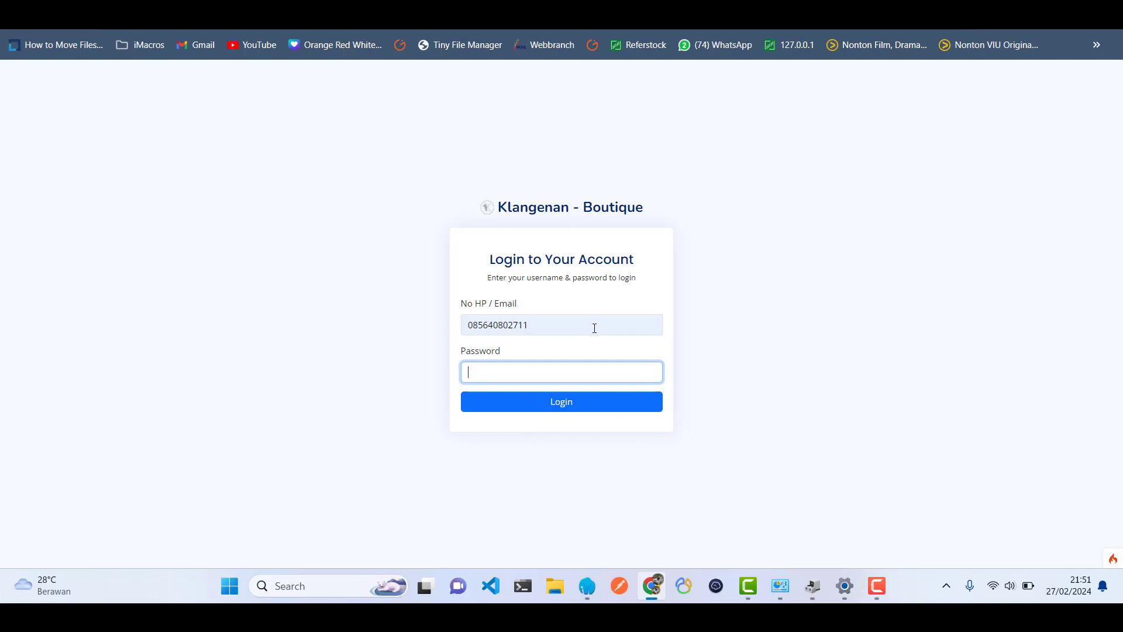
{"action": "type", "text": "••••••••"}
{"action": "key", "text": "Return"}
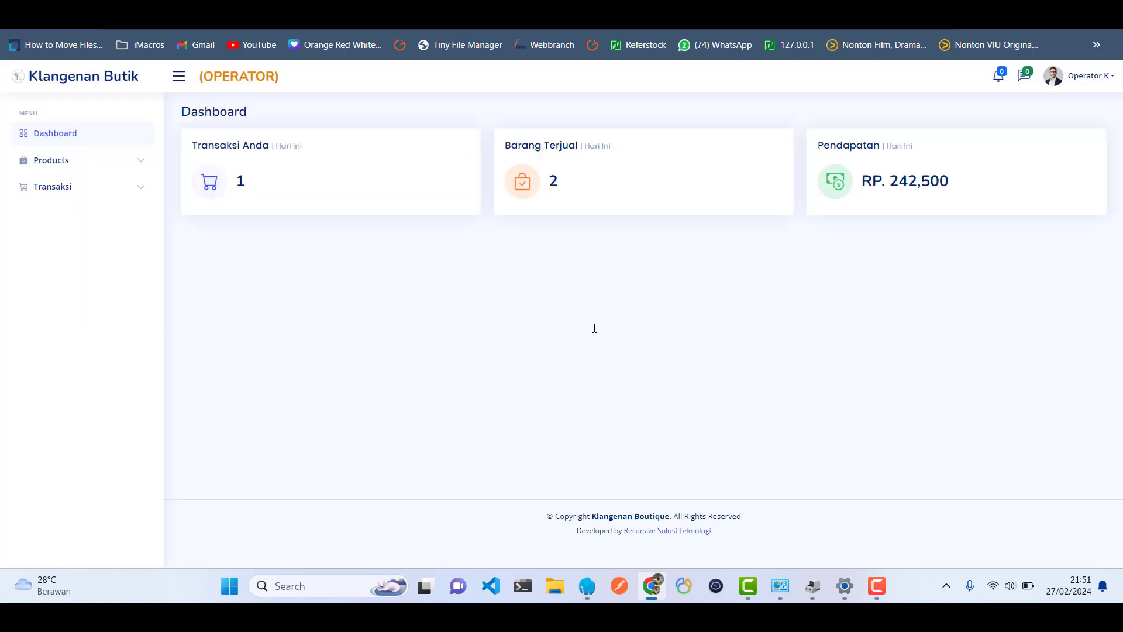
Open Riwayat Transaksi and inspect the nominal and the item details of the 27/2/2024 transaction.
{"action": "left_click", "coordinate": [120, 189]}
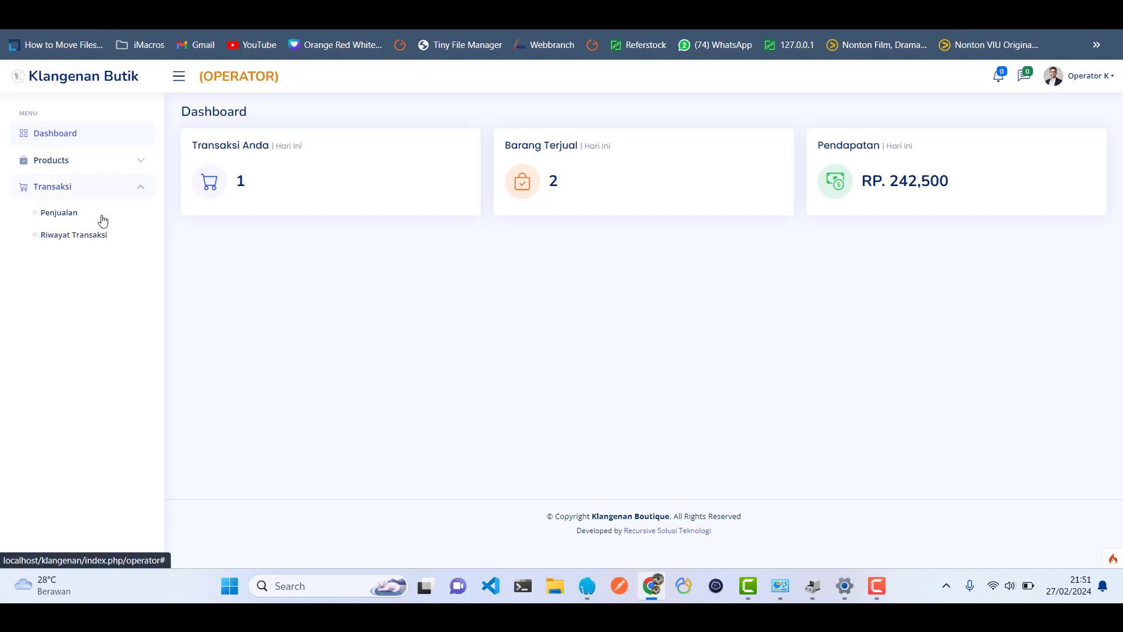
{"action": "left_click", "coordinate": [73, 237]}
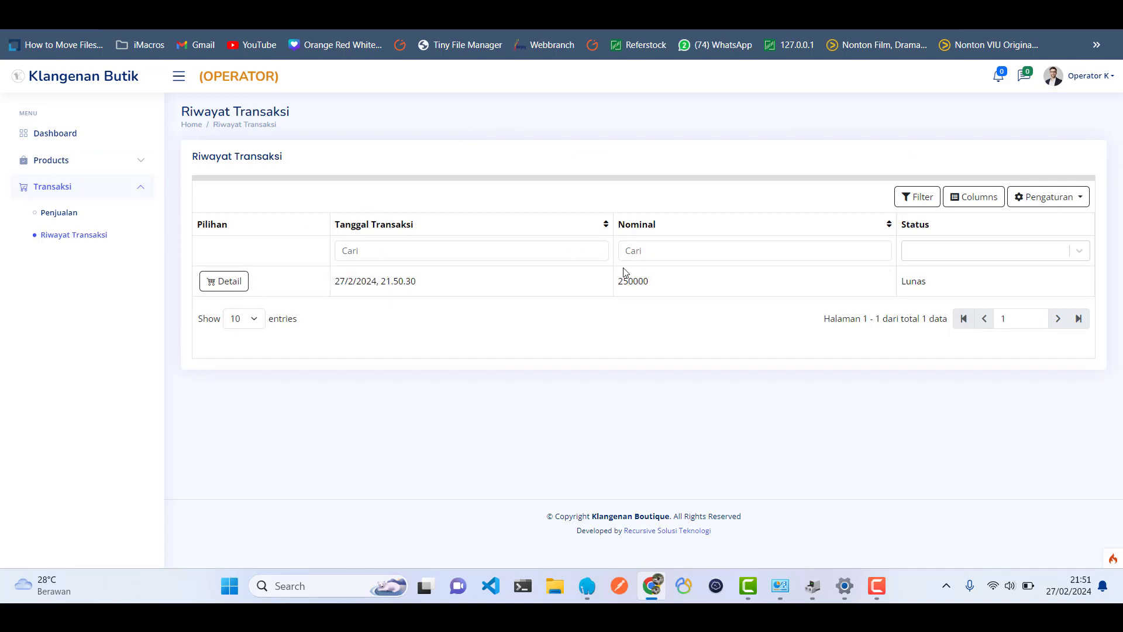
{"action": "double_click", "coordinate": [638, 280]}
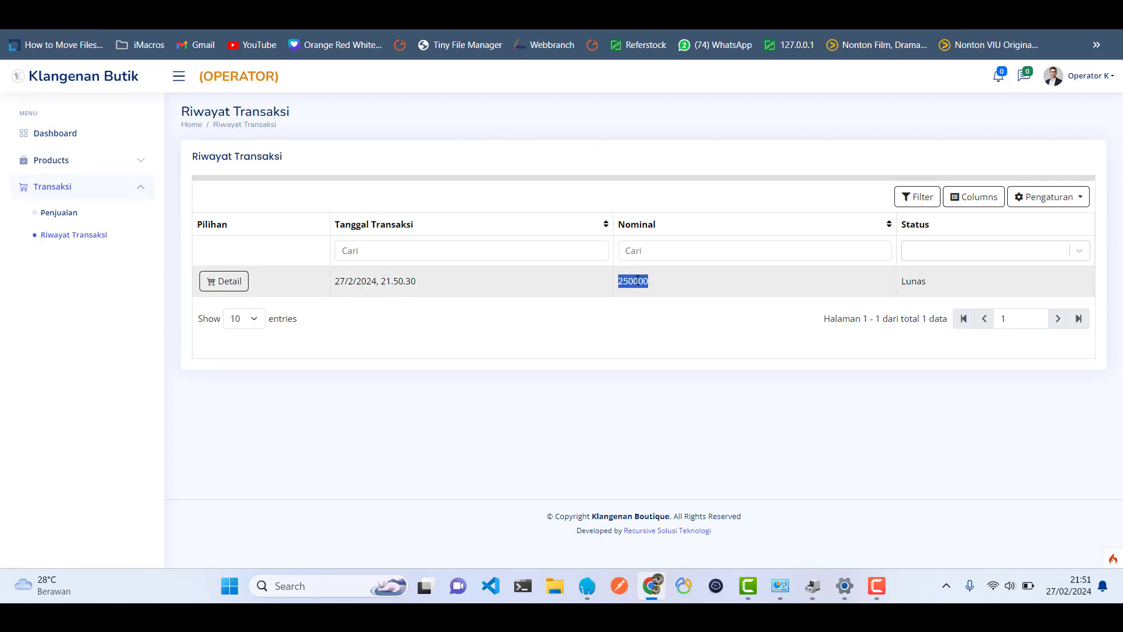
{"action": "left_click", "coordinate": [599, 318]}
{"action": "left_click", "coordinate": [219, 289]}
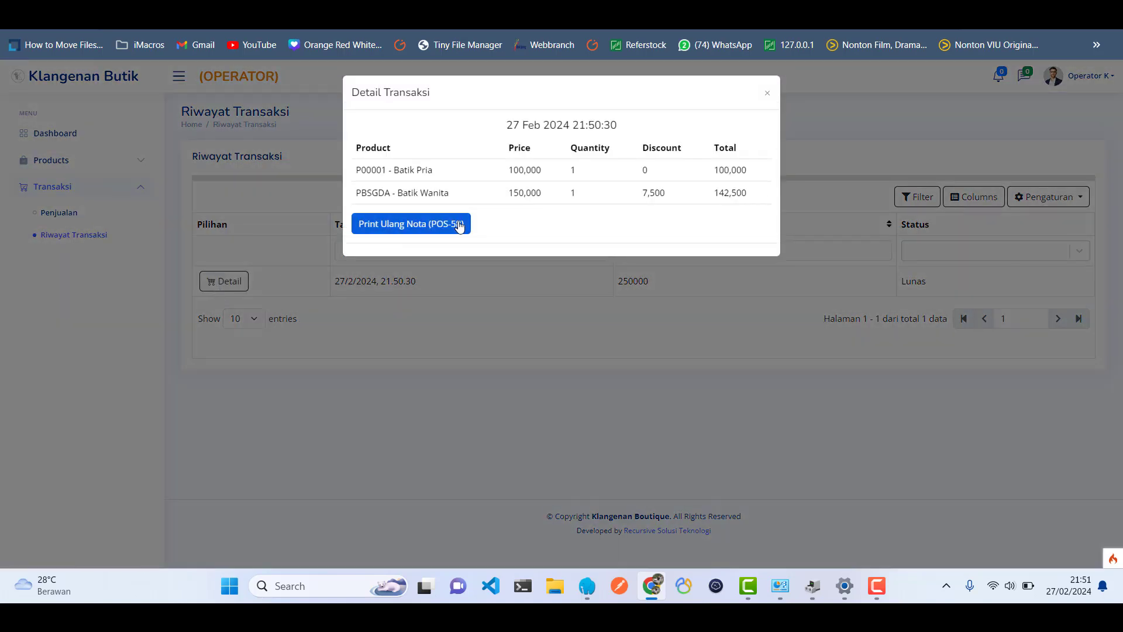
{"action": "left_click", "coordinate": [493, 350]}
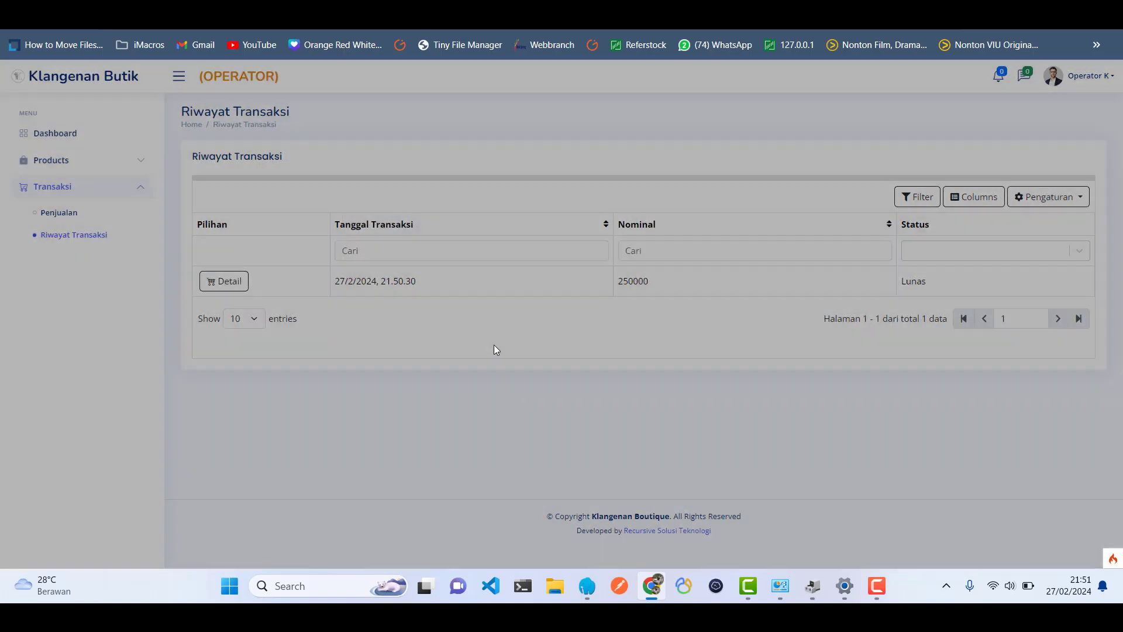
Return to the Dashboard to check today's figures, and show the sections under Products.
{"action": "left_click", "coordinate": [65, 137]}
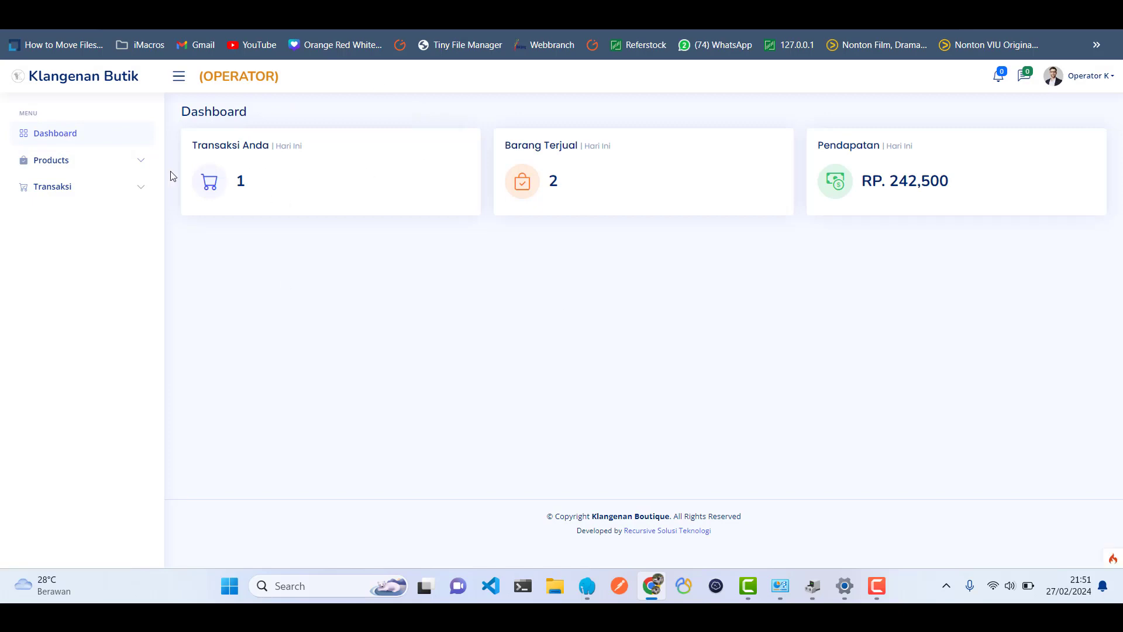
{"action": "left_click", "coordinate": [147, 165]}
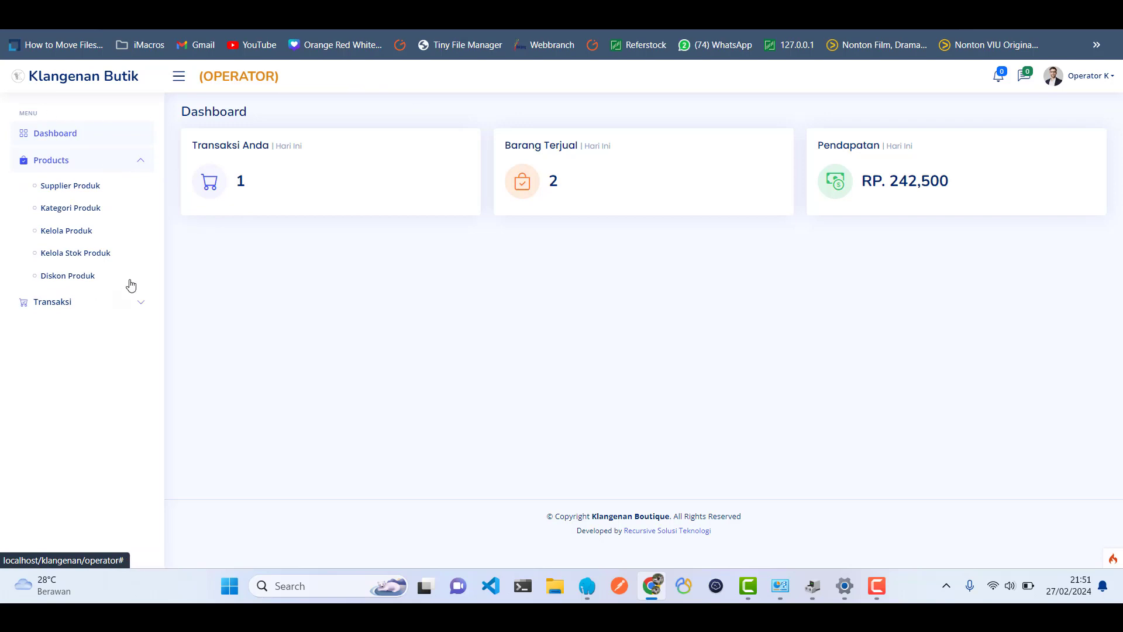